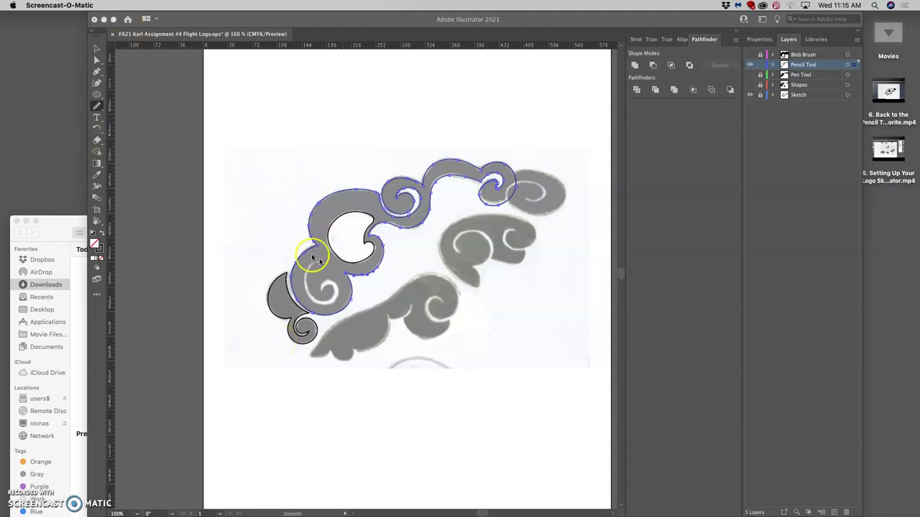
# Preview the traced cloud outline filled black, remove the fill again, and zoom to 300%
pyautogui.click(468, 176)
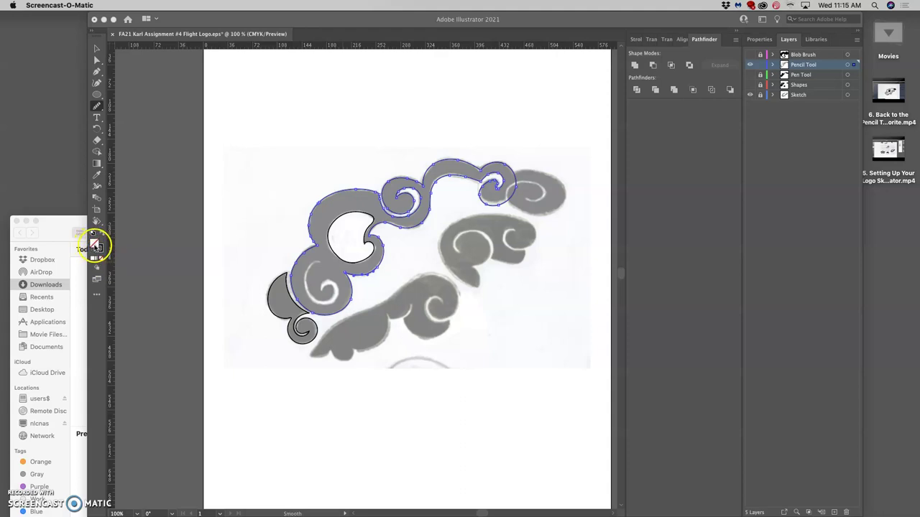
pyautogui.click(104, 234)
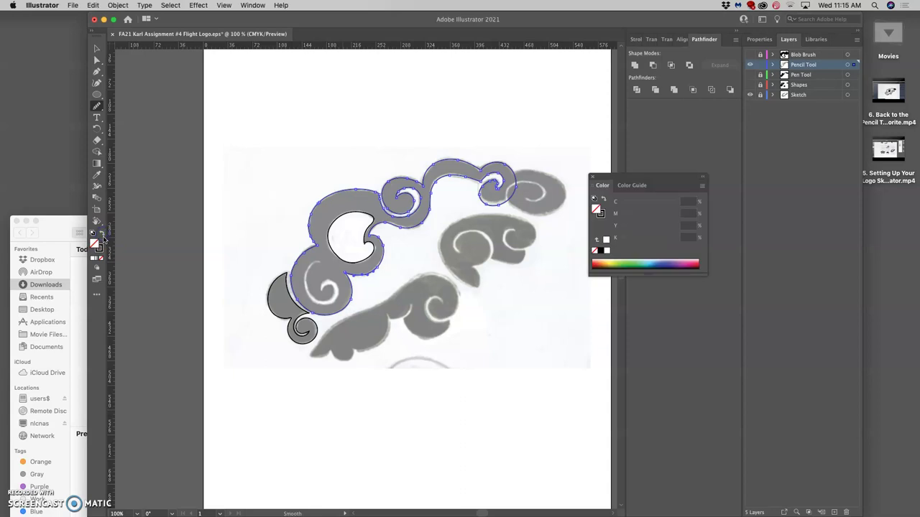
pyautogui.click(103, 233)
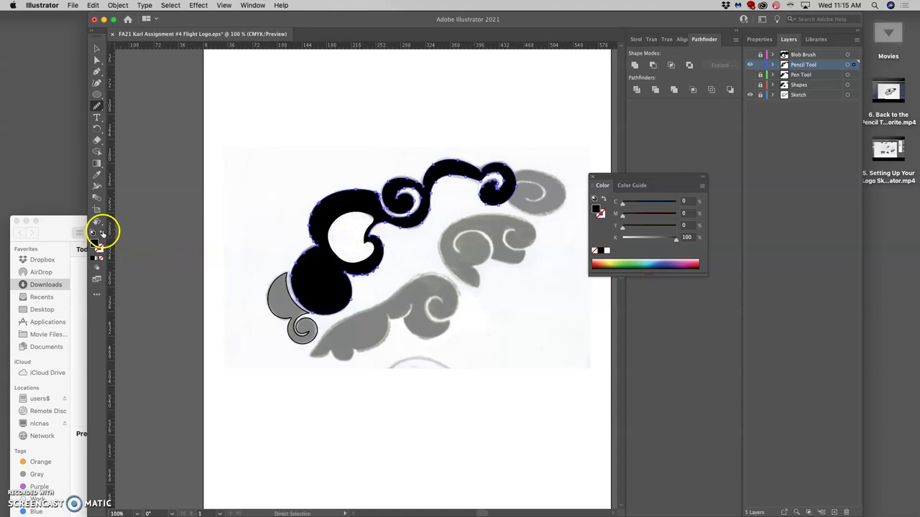
pyautogui.click(101, 233)
pyautogui.press('super+equal')
pyautogui.press('super+equal')
pyautogui.press('super+equal')
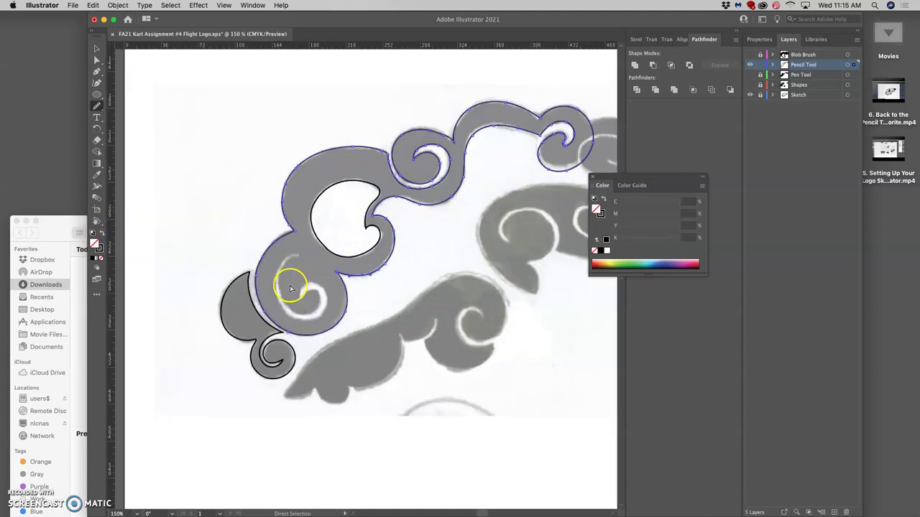
pyautogui.scroll(-5, 295, 259)
pyautogui.hscroll(-3, 294, 259)
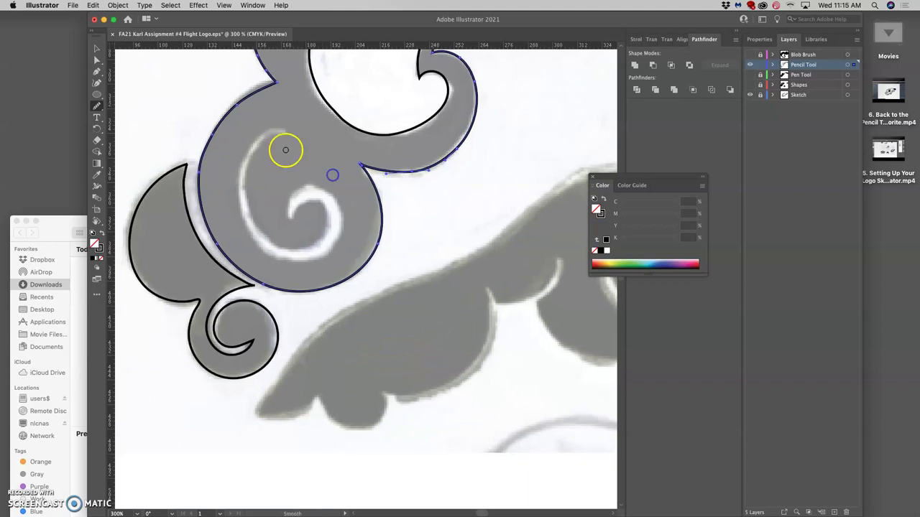
# Choose the Pencil tool from the freehand drawing group and check the Window menu
pyautogui.click(97, 107)
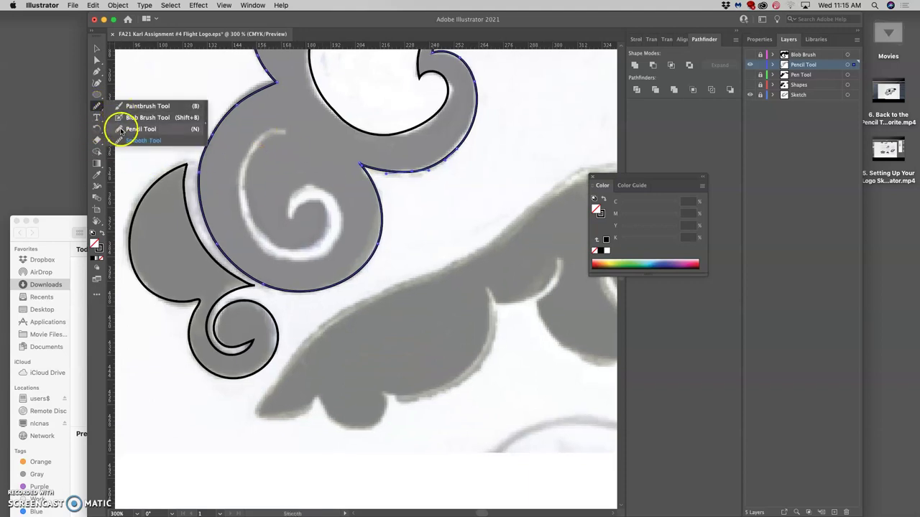
pyautogui.click(122, 129)
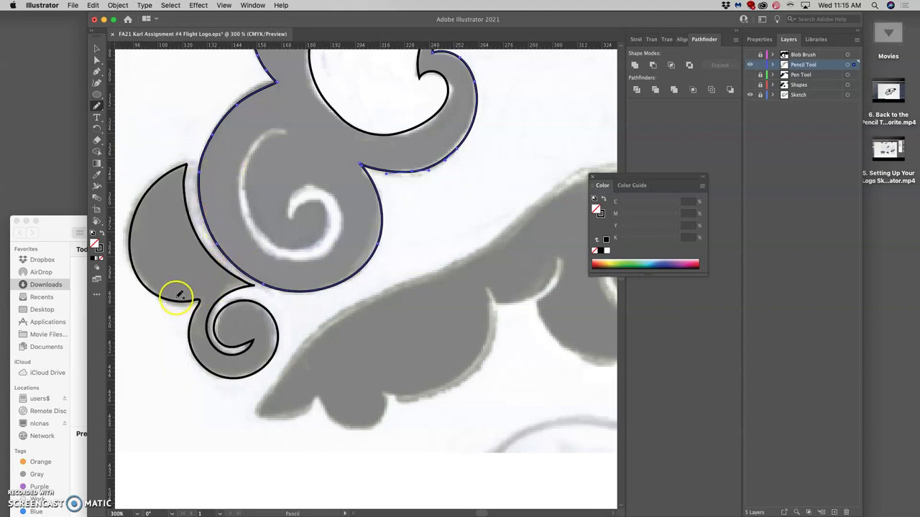
pyautogui.click(96, 106)
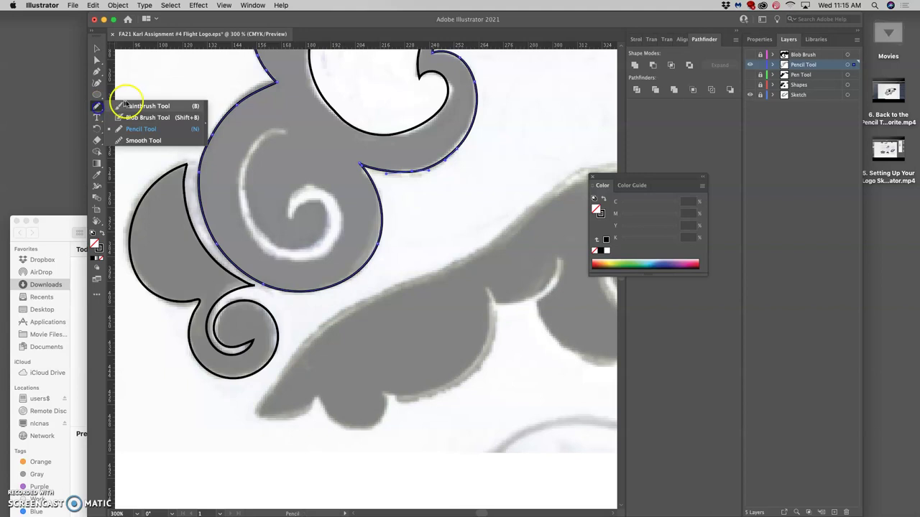
pyautogui.click(256, 4)
pyautogui.click(255, 4)
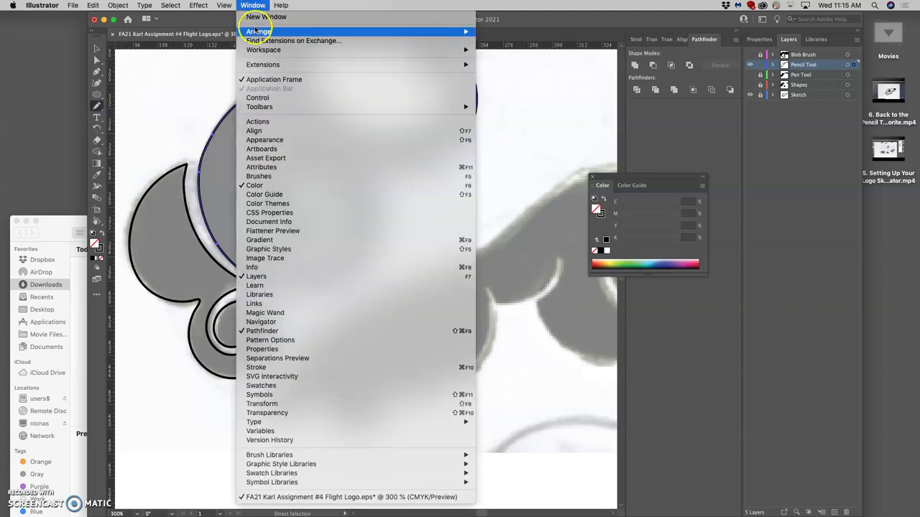
pyautogui.moveTo(253, 51)
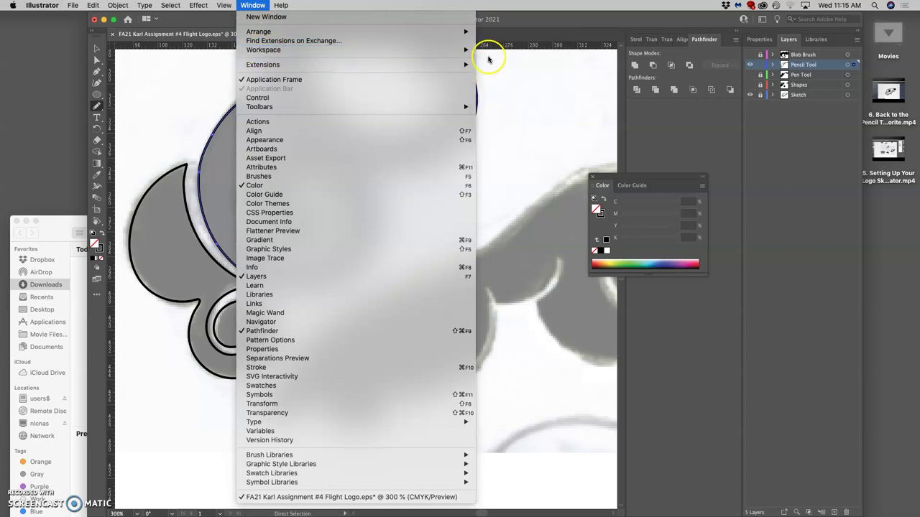
pyautogui.click(189, 21)
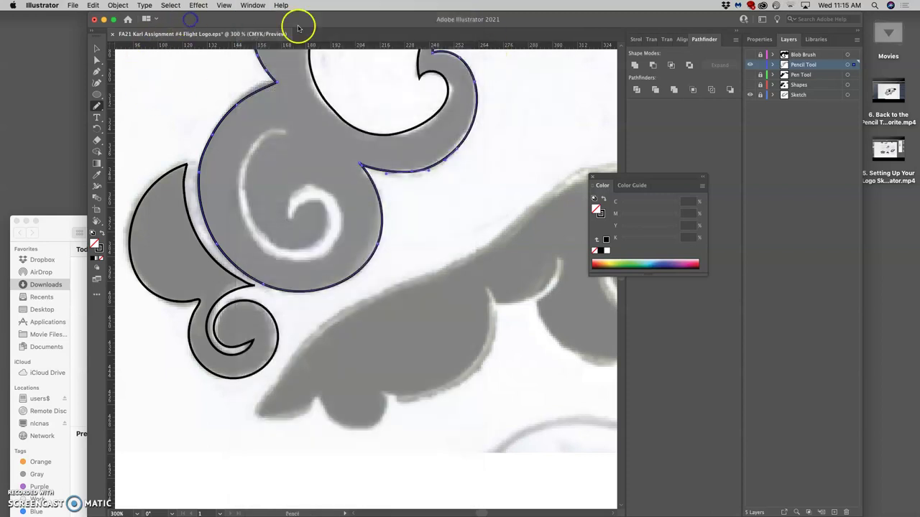
# Open the Edit Toolbar drawer and reset the toolbar to its default layout
pyautogui.click(97, 300)
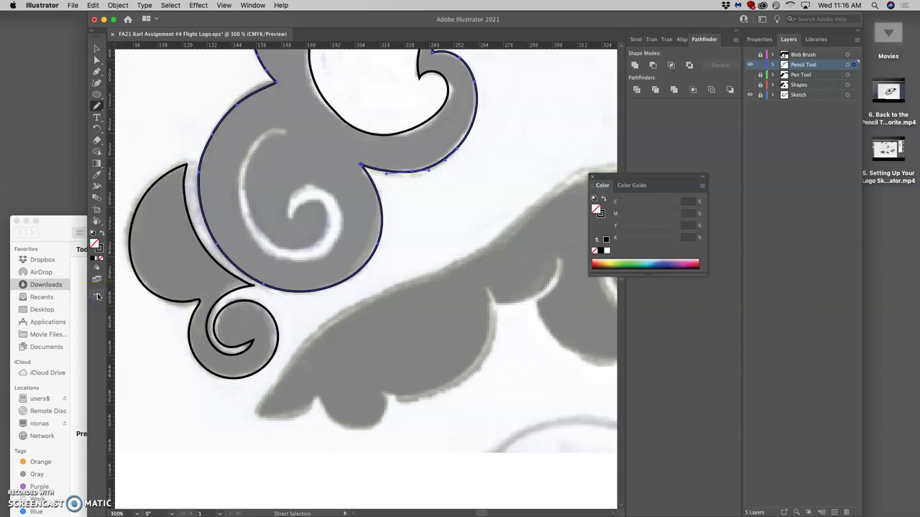
pyautogui.moveTo(134, 269); pyautogui.dragTo(175, 319)
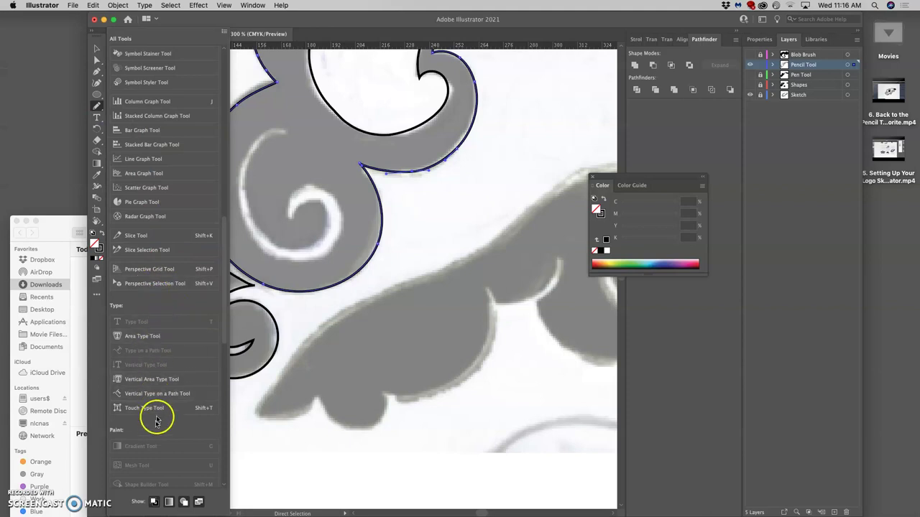
pyautogui.moveTo(225, 277)
pyautogui.mouseDown()
pyautogui.moveTo(217, 421)
pyautogui.moveTo(212, 106)
pyautogui.moveTo(213, 149)
pyautogui.mouseUp()
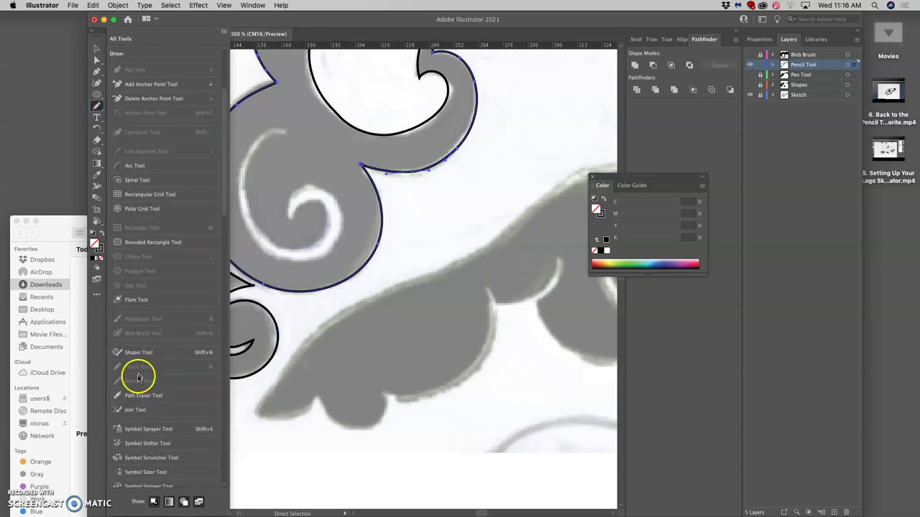
pyautogui.click(97, 108)
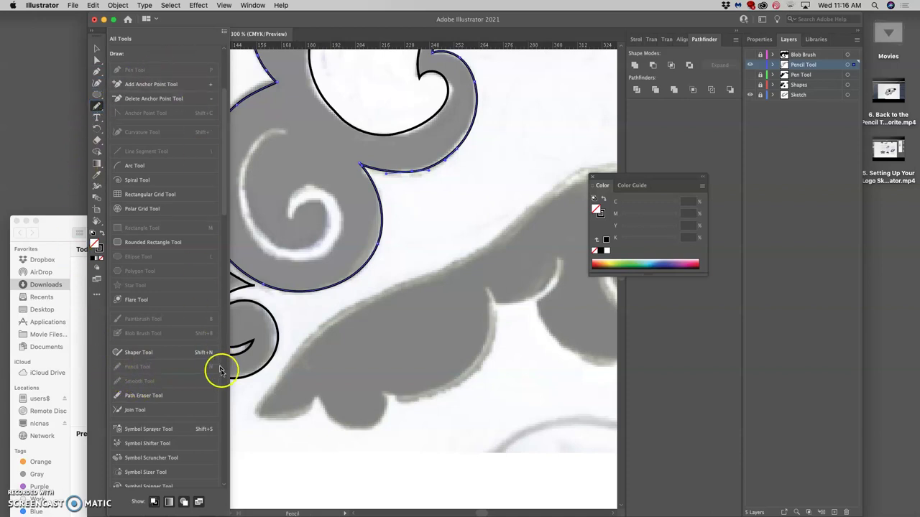
pyautogui.click(224, 34)
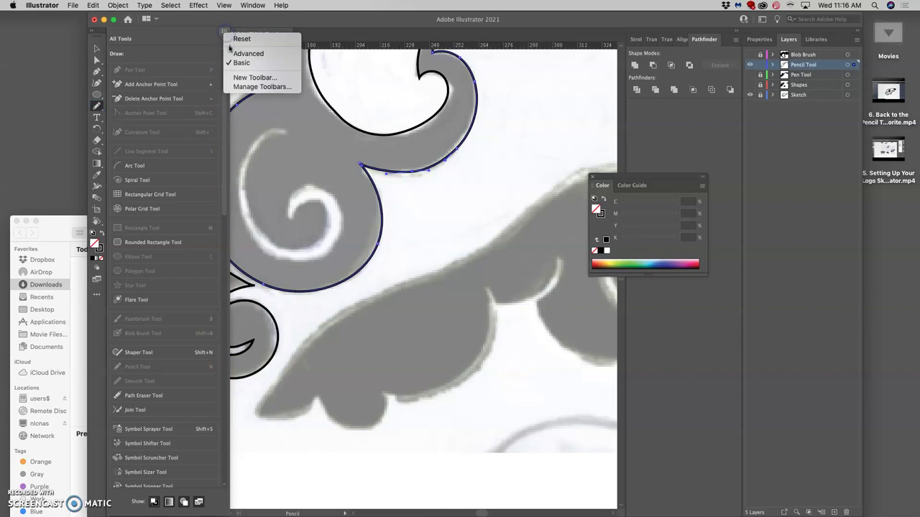
pyautogui.click(215, 34)
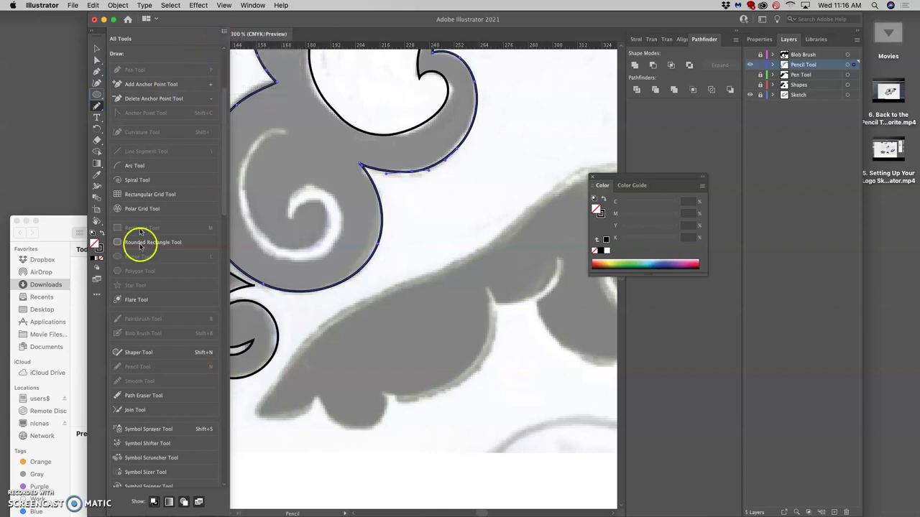
pyautogui.click(225, 32)
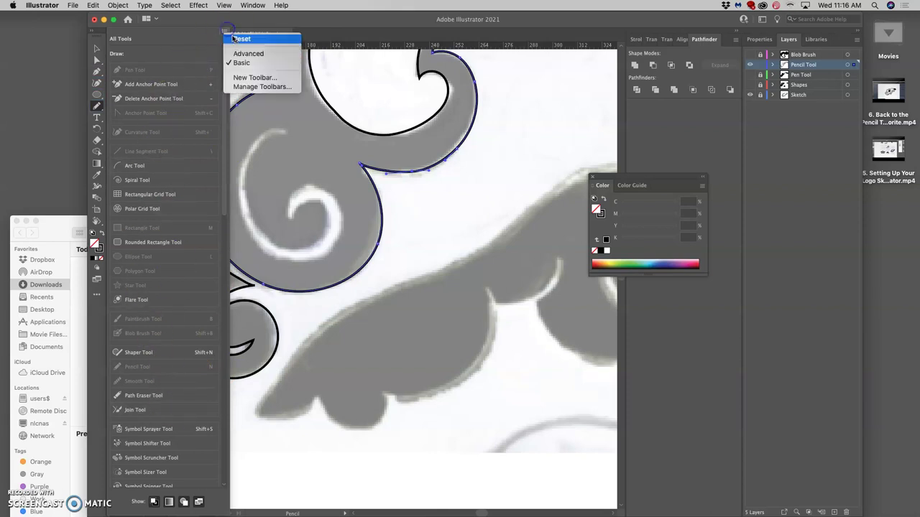
pyautogui.click(240, 40)
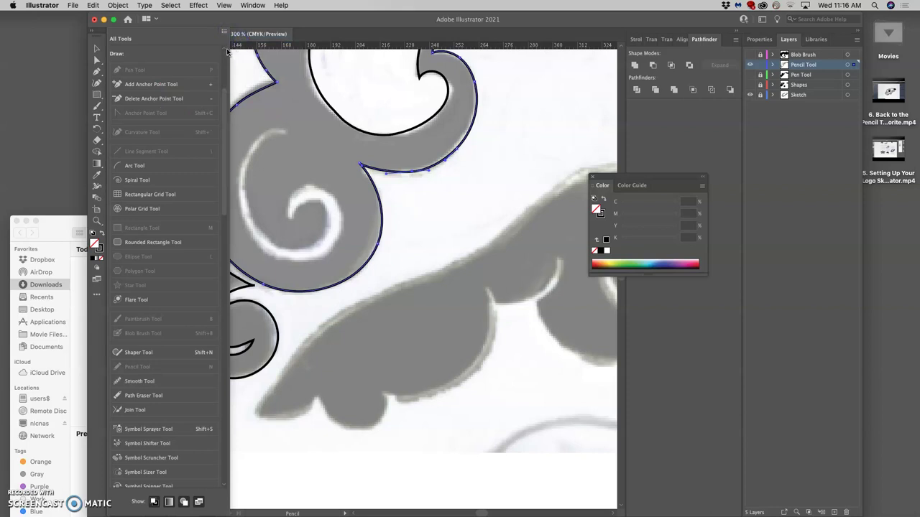
pyautogui.click(224, 34)
# Drag the Smooth tool from All Tools into the toolbar's freehand drawing group
pyautogui.moveTo(132, 384)
pyautogui.mouseDown()
pyautogui.moveTo(100, 309)
pyautogui.moveTo(107, 105)
pyautogui.moveTo(98, 106)
pyautogui.mouseUp()
pyautogui.click(101, 107)
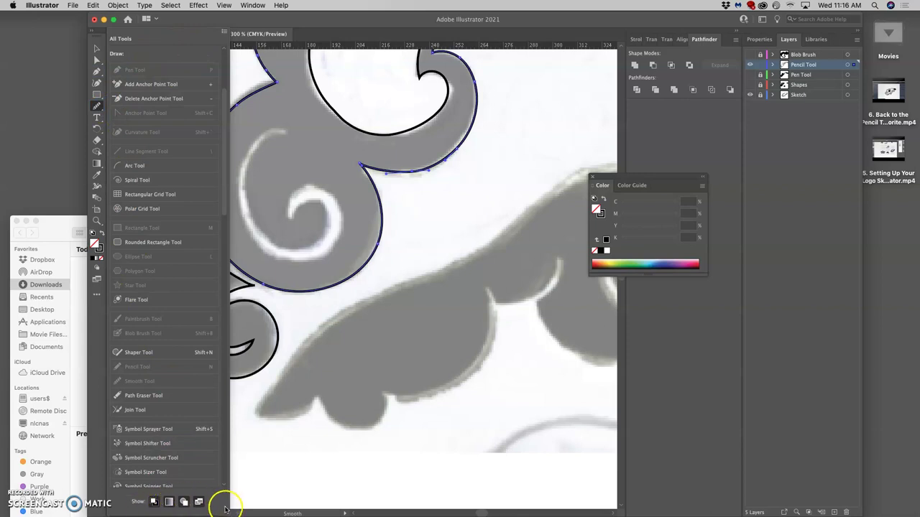
pyautogui.click(230, 503)
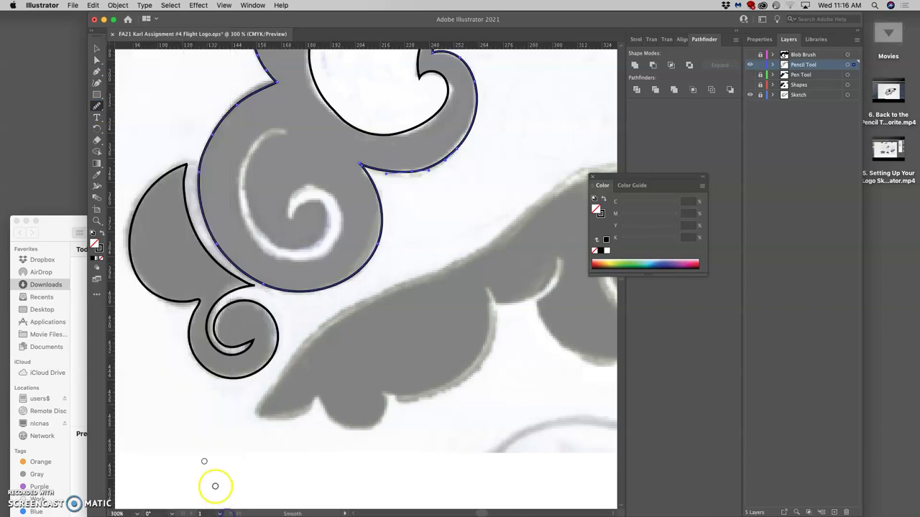
pyautogui.click(96, 106)
# Trace the white inner spiral with the Pencil, redrawing its left arm, top hook and inner curl
pyautogui.click(136, 129)
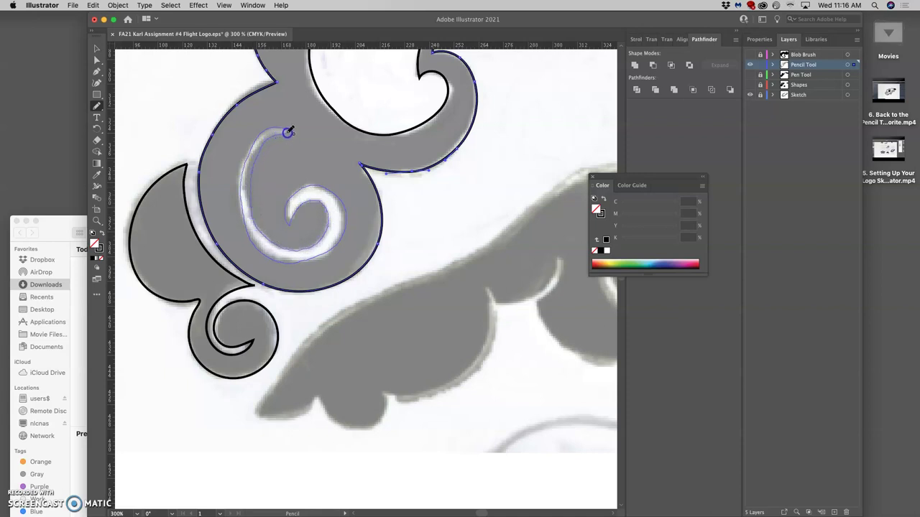
pyautogui.moveTo(287, 128); pyautogui.dragTo(286, 130)
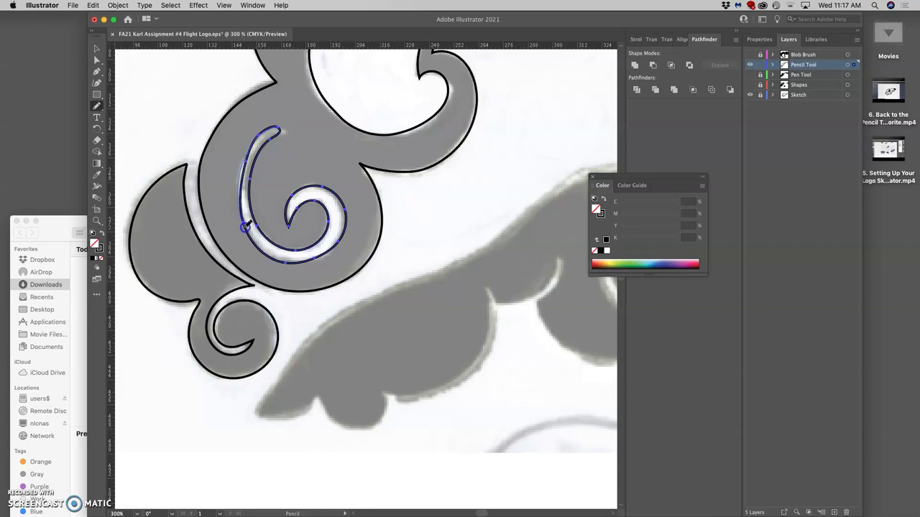
pyautogui.moveTo(244, 225); pyautogui.dragTo(249, 228)
pyautogui.moveTo(265, 132)
pyautogui.mouseDown()
pyautogui.moveTo(278, 192)
pyautogui.moveTo(290, 138)
pyautogui.moveTo(259, 132)
pyautogui.moveTo(259, 201)
pyautogui.mouseUp()
pyautogui.moveTo(312, 228); pyautogui.dragTo(283, 259)
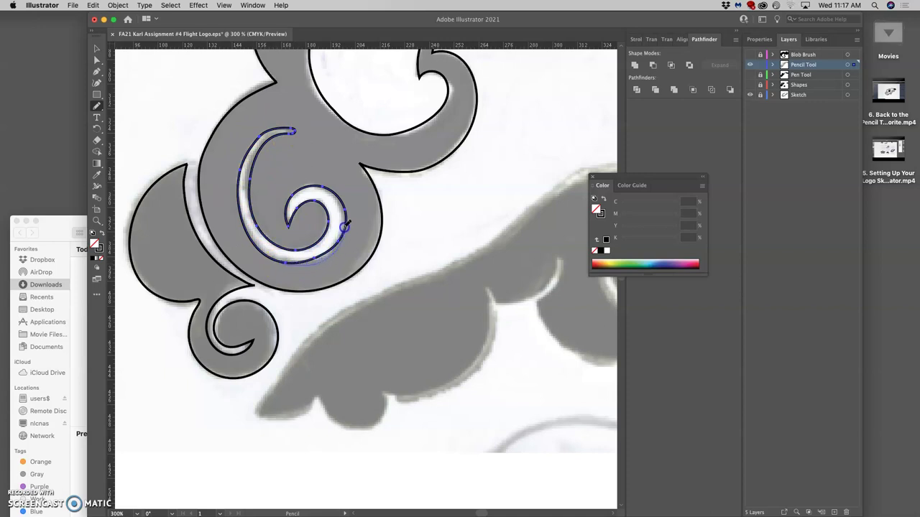
pyautogui.moveTo(346, 225); pyautogui.dragTo(347, 223)
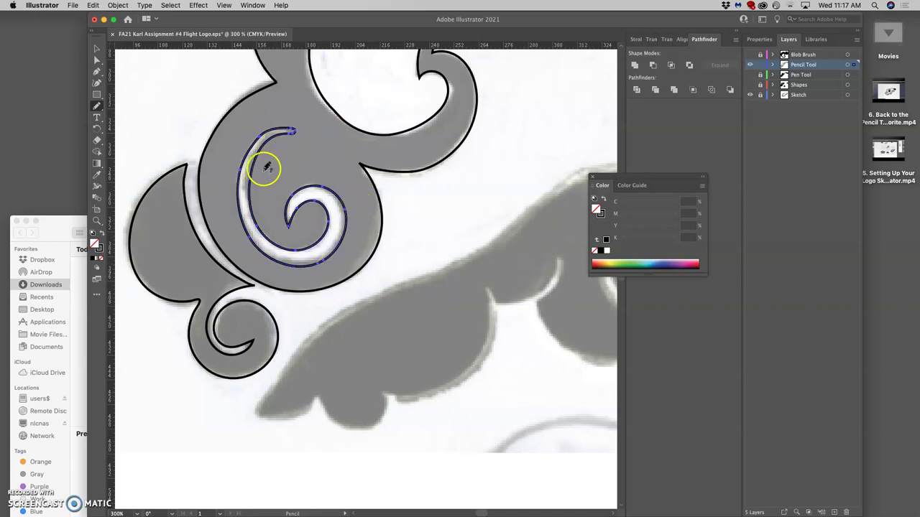
# Smooth the spiral path's outer edge, top hook and inner curl with the Smooth tool
pyautogui.moveTo(97, 106); pyautogui.dragTo(126, 141)
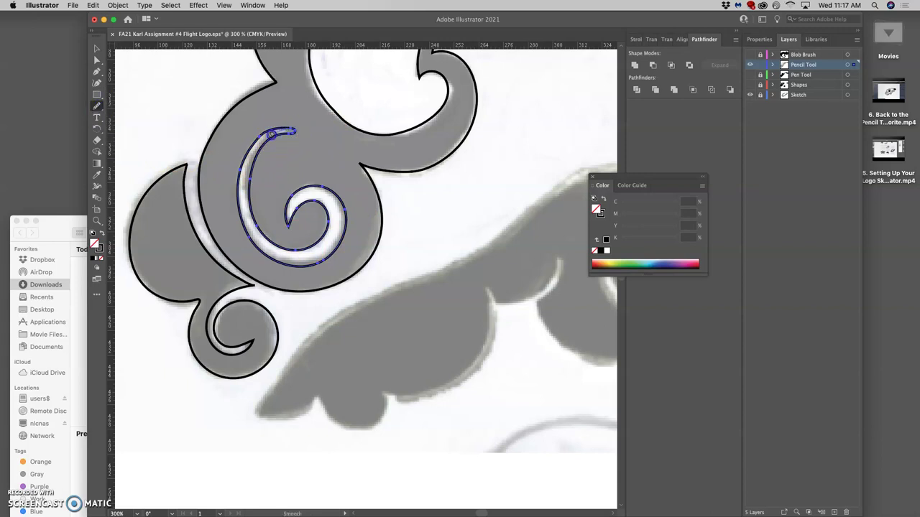
pyautogui.moveTo(275, 140); pyautogui.dragTo(232, 190)
pyautogui.moveTo(270, 136); pyautogui.dragTo(268, 134)
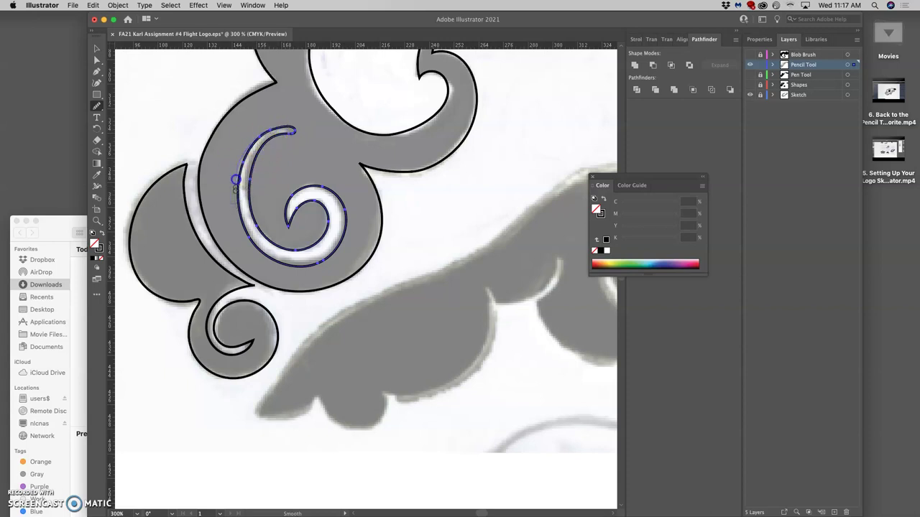
pyautogui.moveTo(235, 181); pyautogui.dragTo(291, 132)
pyautogui.moveTo(249, 164)
pyautogui.mouseDown()
pyautogui.moveTo(263, 179)
pyautogui.moveTo(281, 140)
pyautogui.mouseUp()
pyautogui.moveTo(288, 203)
pyautogui.mouseDown()
pyautogui.moveTo(283, 144)
pyautogui.moveTo(304, 201)
pyautogui.moveTo(260, 168)
pyautogui.moveTo(266, 132)
pyautogui.moveTo(269, 148)
pyautogui.moveTo(249, 180)
pyautogui.moveTo(311, 222)
pyautogui.moveTo(313, 238)
pyautogui.mouseUp()
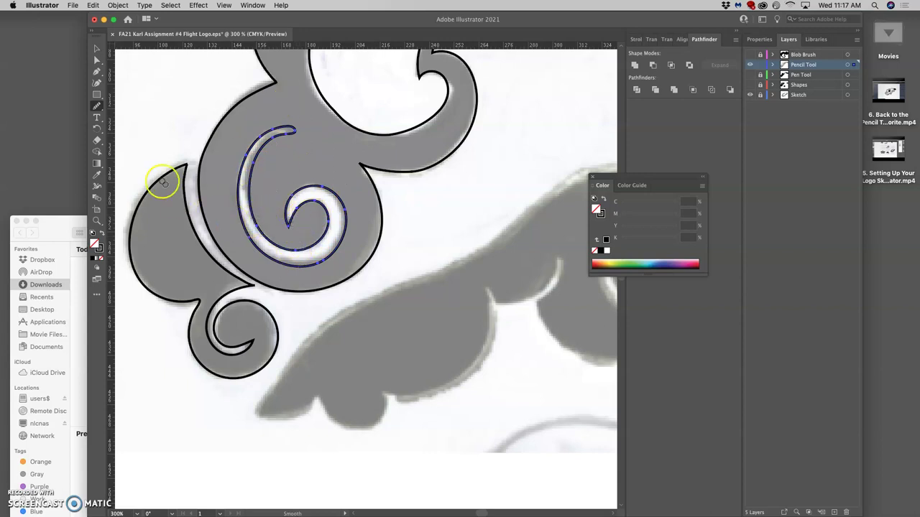
# Select the traced inner spiral path and redraw the top of its crescent with the Pencil
pyautogui.click(97, 106)
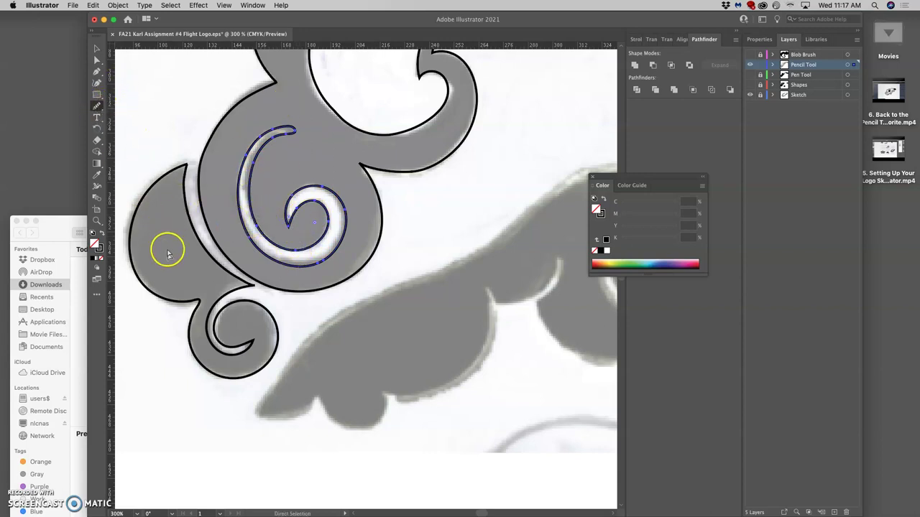
pyautogui.click(152, 294)
pyautogui.keyDown('super'); pyautogui.click(153, 294); pyautogui.keyUp('super')
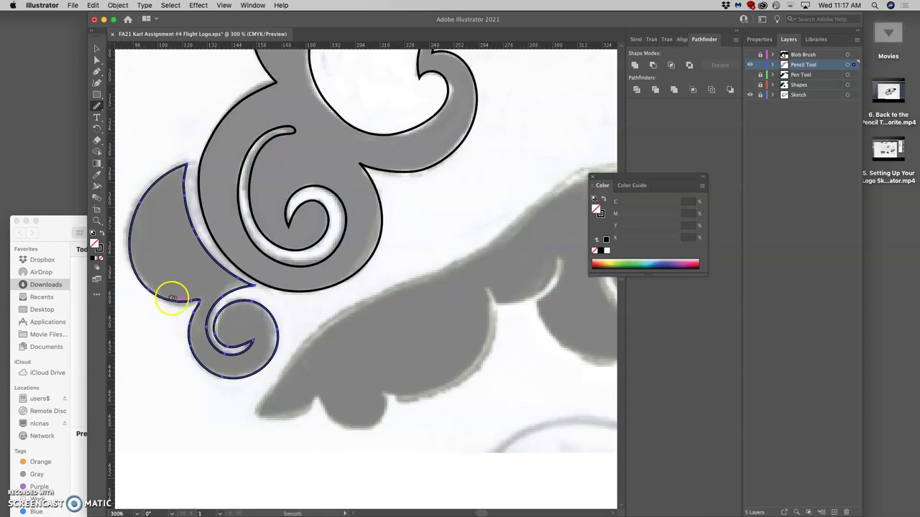
pyautogui.moveTo(96, 106)
pyautogui.mouseDown()
pyautogui.moveTo(118, 107)
pyautogui.moveTo(121, 129)
pyautogui.mouseUp()
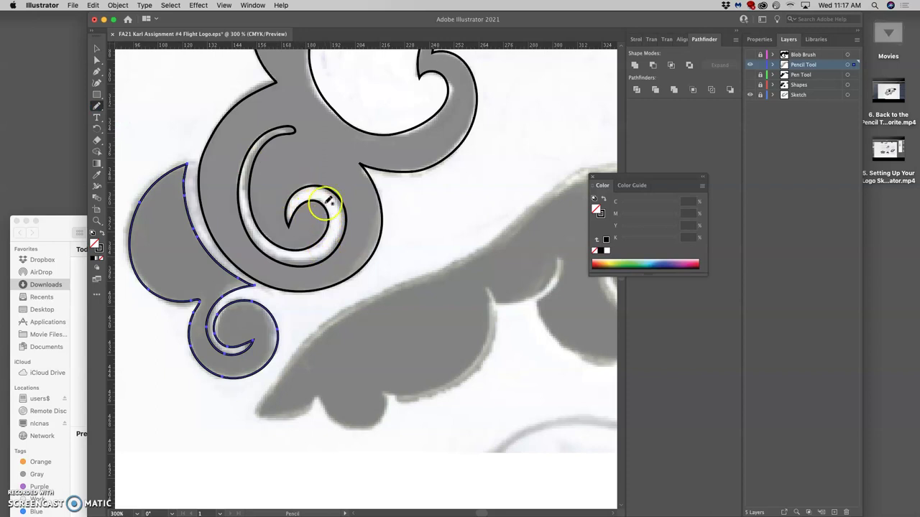
pyautogui.keyDown('super'); pyautogui.click(274, 137); pyautogui.keyUp('super')
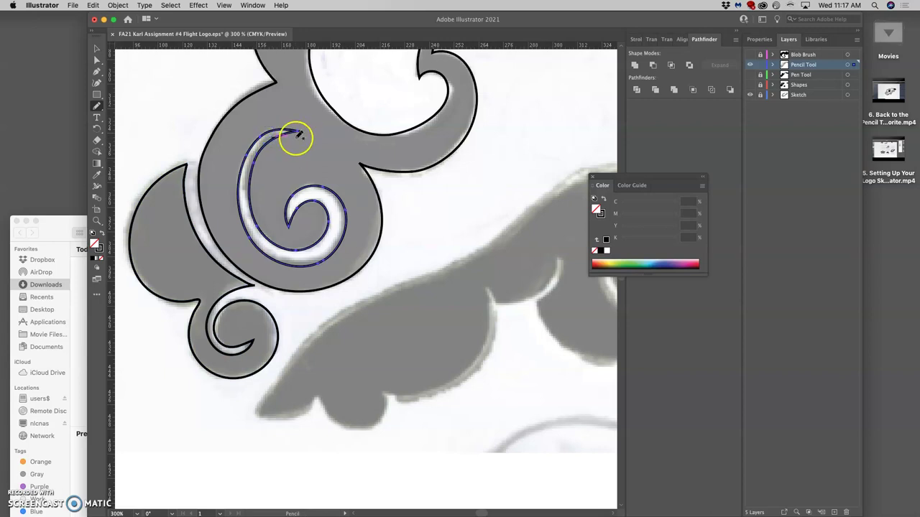
pyautogui.moveTo(313, 167); pyautogui.dragTo(353, 190)
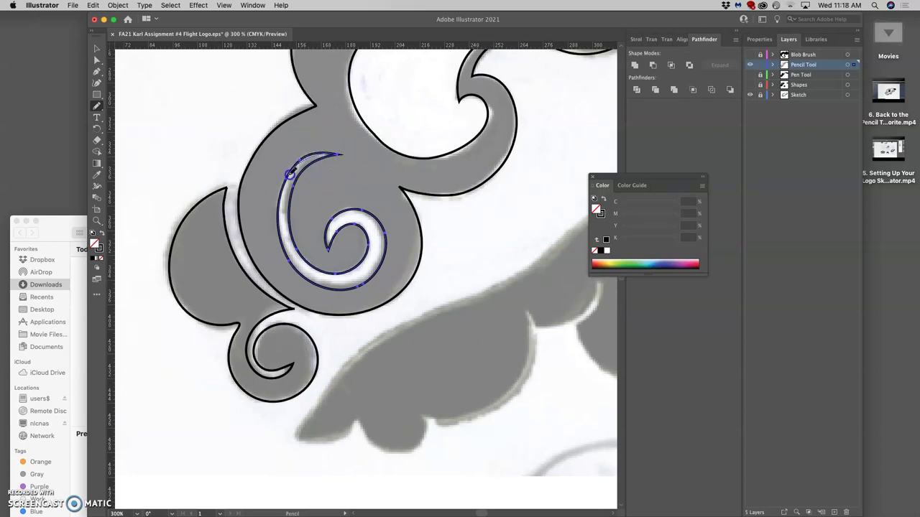
pyautogui.moveTo(288, 175)
pyautogui.mouseDown()
pyautogui.moveTo(280, 212)
pyautogui.moveTo(294, 206)
pyautogui.moveTo(311, 174)
pyautogui.mouseUp()
# Smooth the crescent's top curve and lower edge with the Smooth tool
pyautogui.moveTo(96, 106); pyautogui.dragTo(130, 142)
pyautogui.moveTo(304, 162)
pyautogui.mouseDown()
pyautogui.moveTo(308, 175)
pyautogui.moveTo(322, 158)
pyautogui.moveTo(290, 203)
pyautogui.mouseUp()
pyautogui.click(345, 187)
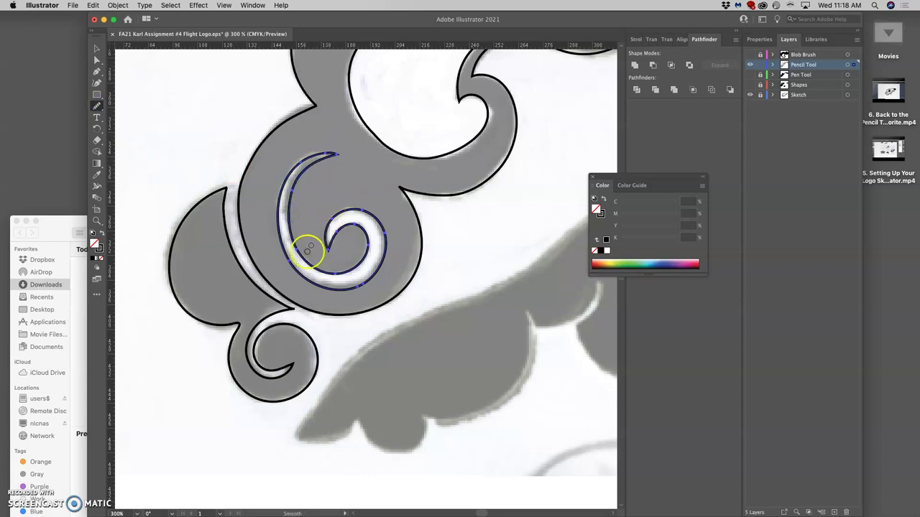
pyautogui.moveTo(305, 258)
pyautogui.mouseDown()
pyautogui.moveTo(277, 299)
pyautogui.moveTo(284, 248)
pyautogui.mouseUp()
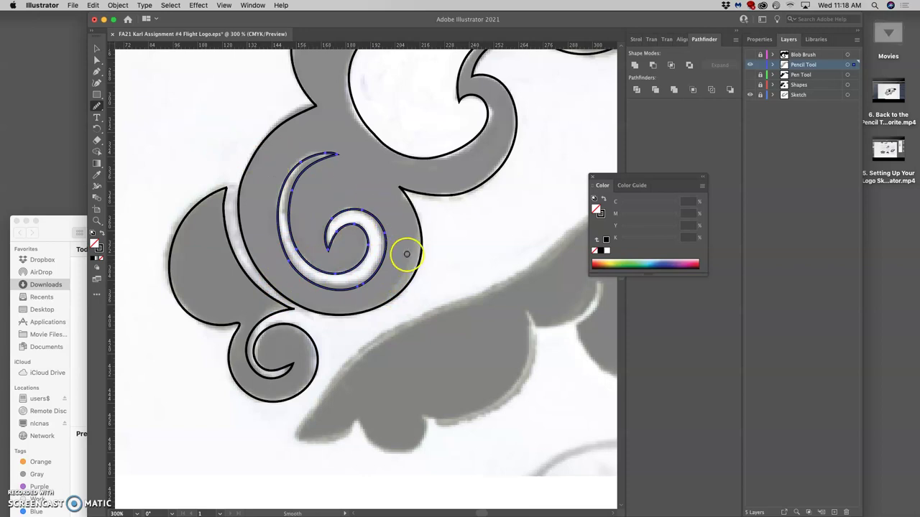
pyautogui.moveTo(396, 231); pyautogui.dragTo(345, 175)
# Swap fill and stroke on the spiral path and then the outer swirl so both fill black
pyautogui.press('super+minus')
pyautogui.press('super+minus')
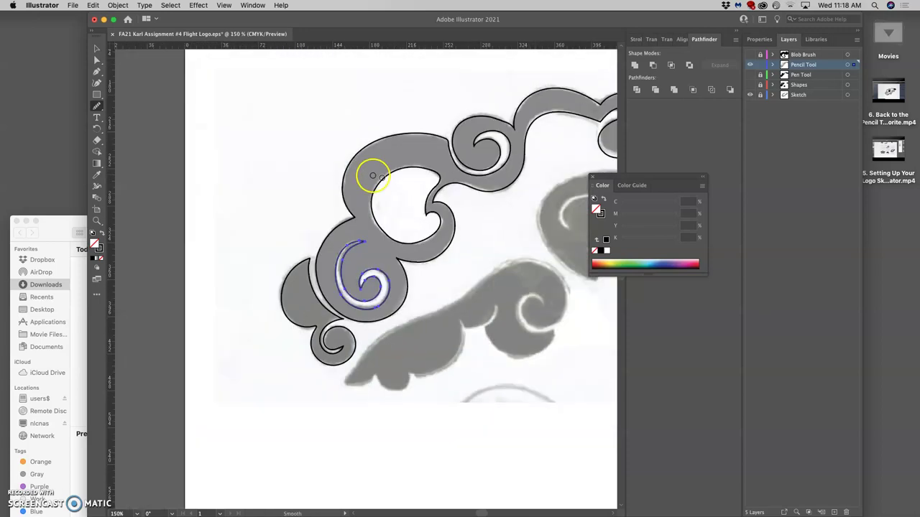
pyautogui.press('super+equal')
pyautogui.press('super+equal')
pyautogui.press('super+equal')
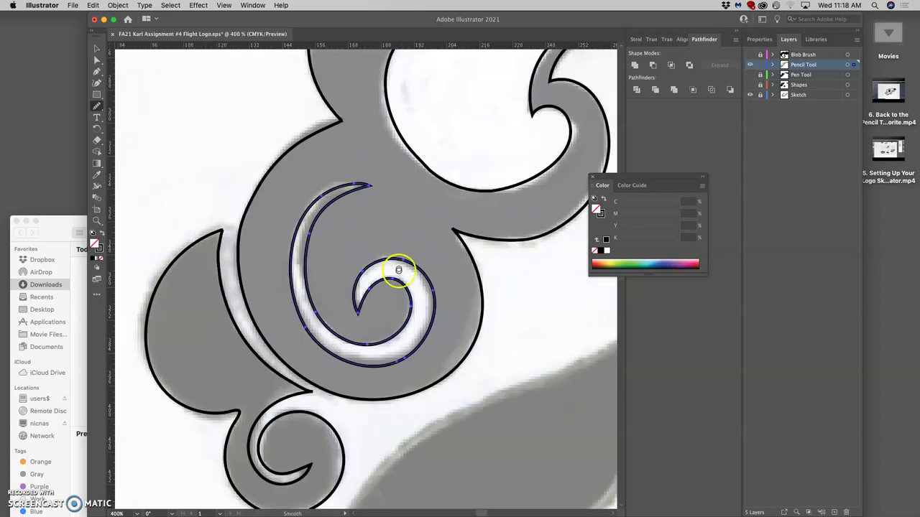
pyautogui.moveTo(398, 271); pyautogui.dragTo(343, 189)
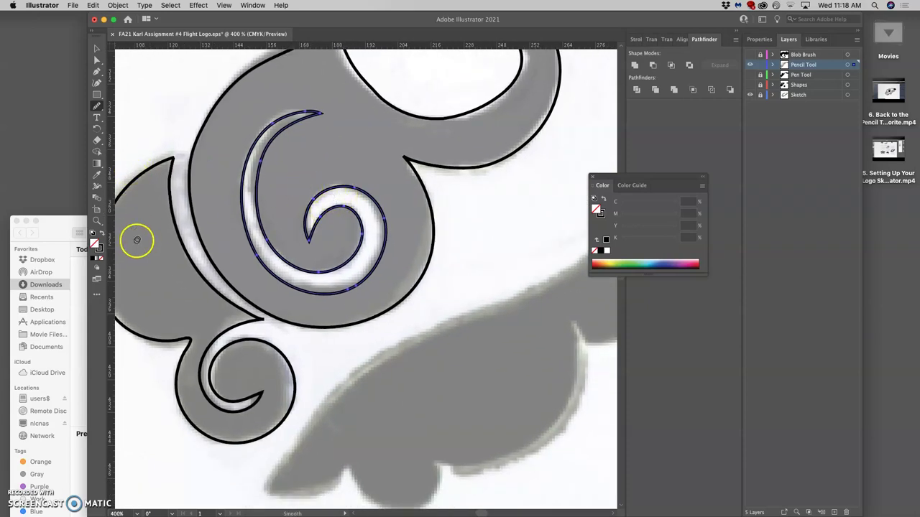
pyautogui.press('a')
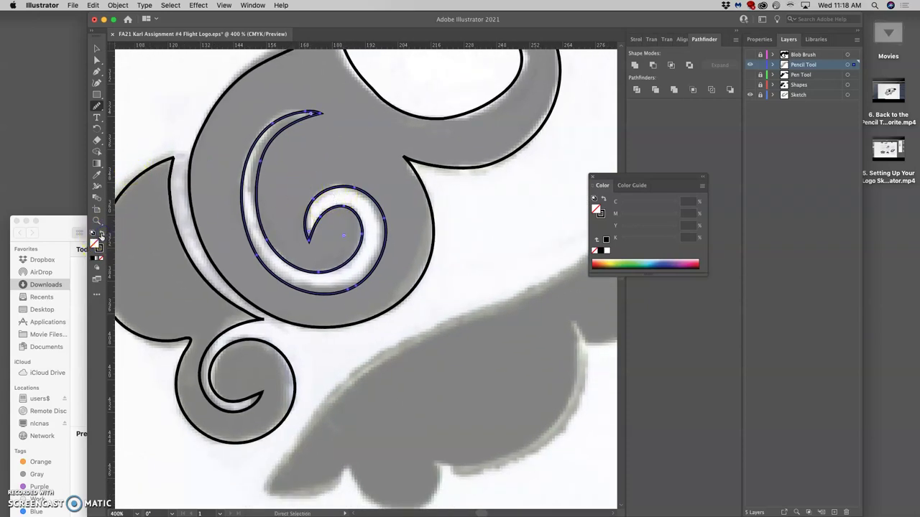
pyautogui.click(100, 234)
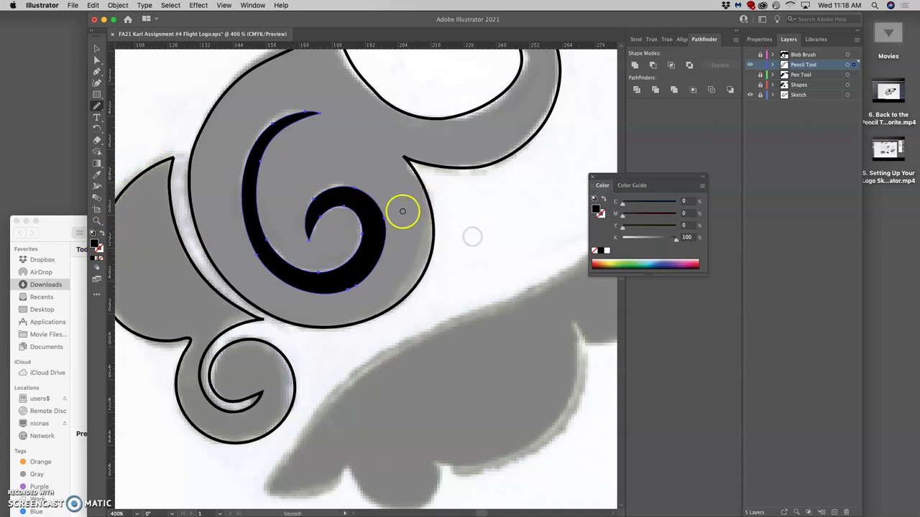
pyautogui.click(188, 149)
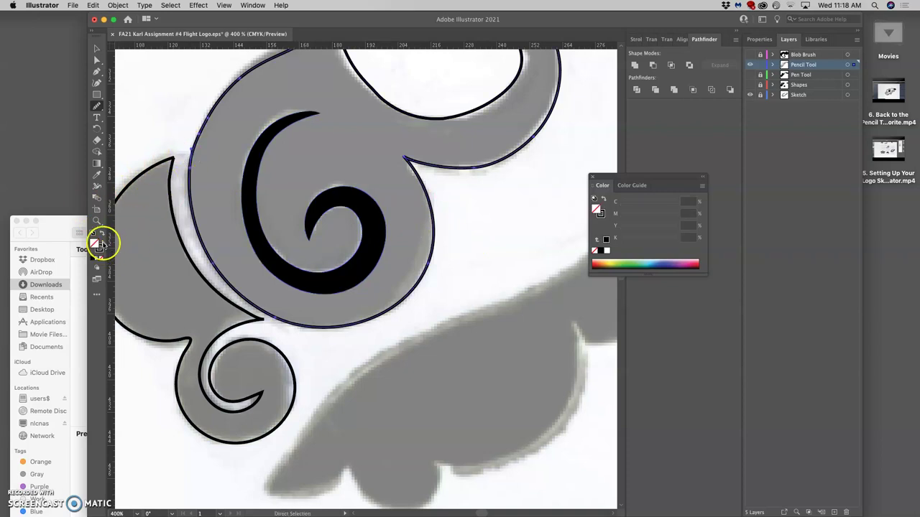
pyautogui.click(101, 234)
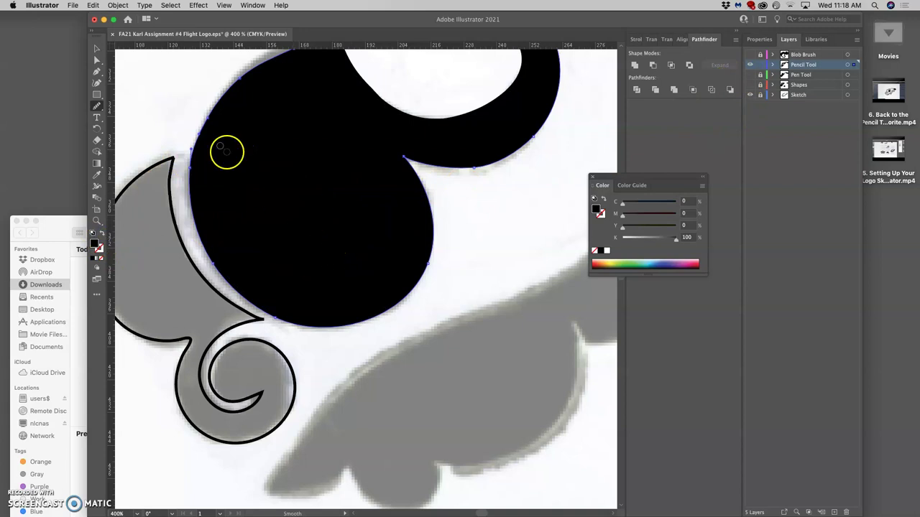
# Reselect the spiral path hidden inside the black swirl with Direct Selection
pyautogui.click(98, 63)
pyautogui.click(310, 185)
pyautogui.click(114, 63)
pyautogui.click(266, 172)
pyautogui.click(264, 178)
pyautogui.click(253, 180)
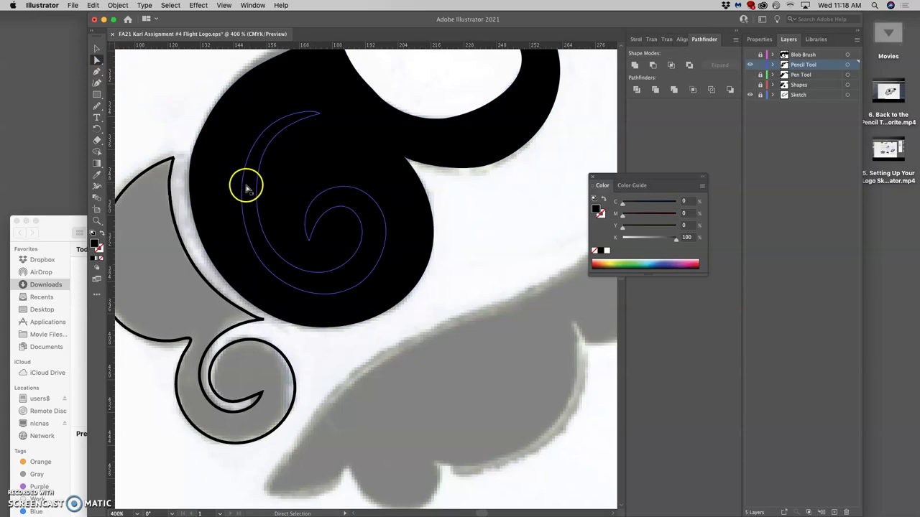
pyautogui.click(245, 190)
pyautogui.click(241, 192)
pyautogui.click(246, 190)
pyautogui.click(249, 191)
pyautogui.click(251, 191)
pyautogui.click(252, 190)
pyautogui.click(146, 279)
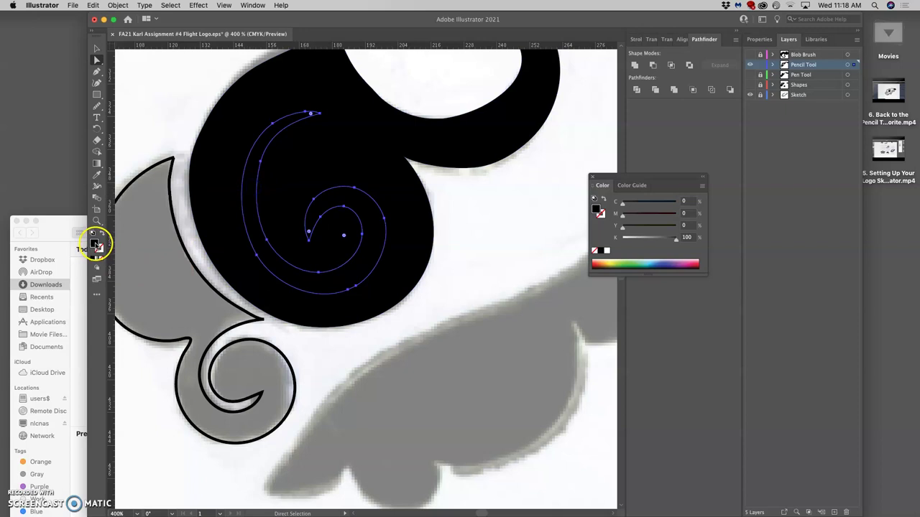
# Give the spiral a red fill through the colour picker and zoom out
pyautogui.doubleClick(97, 245)
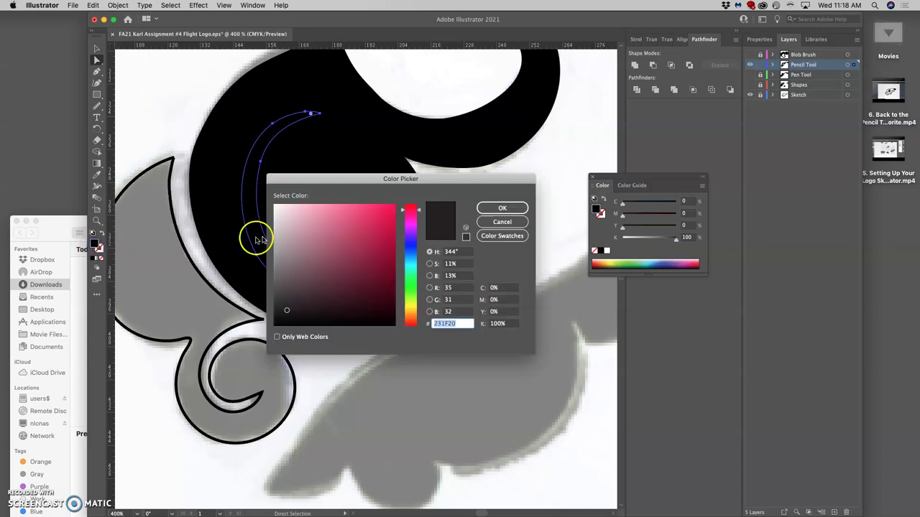
pyautogui.click(392, 206)
pyautogui.click(503, 208)
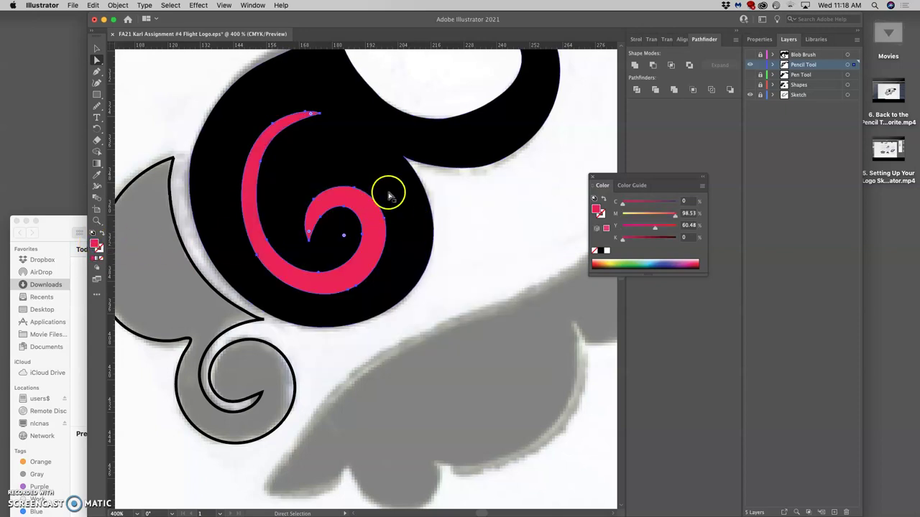
pyautogui.press('super+minus')
pyautogui.press('super+minus')
pyautogui.press('super+minus')
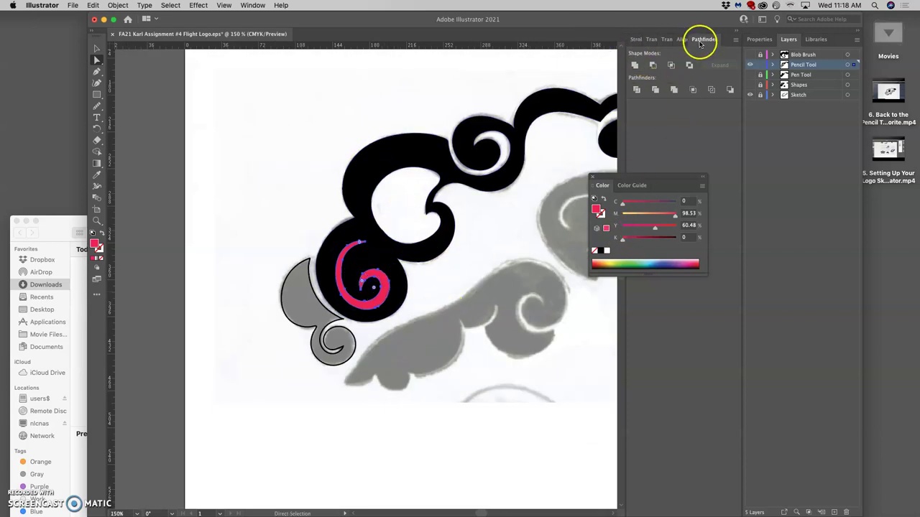
# Select the spiral with the black swirl and apply Pathfinder Minus Front to punch it out
pyautogui.press('v')
pyautogui.click(364, 220)
pyautogui.press('a')
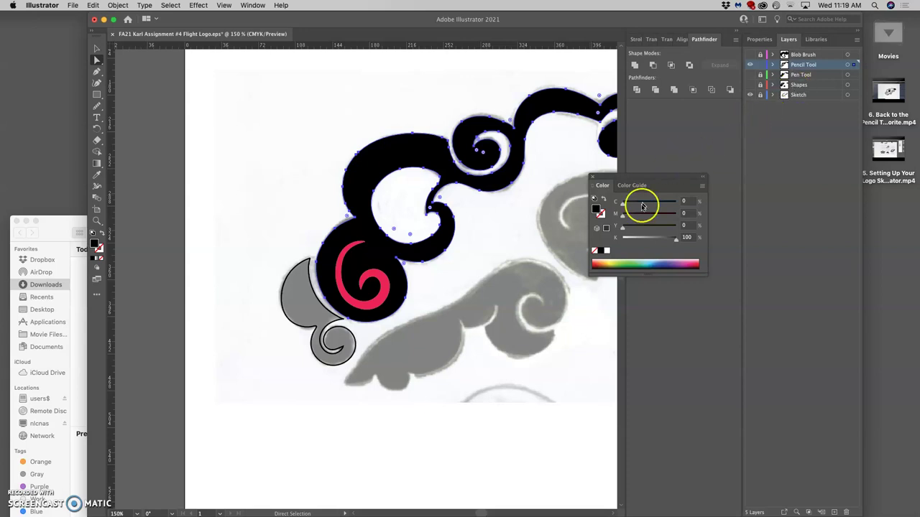
pyautogui.click(652, 66)
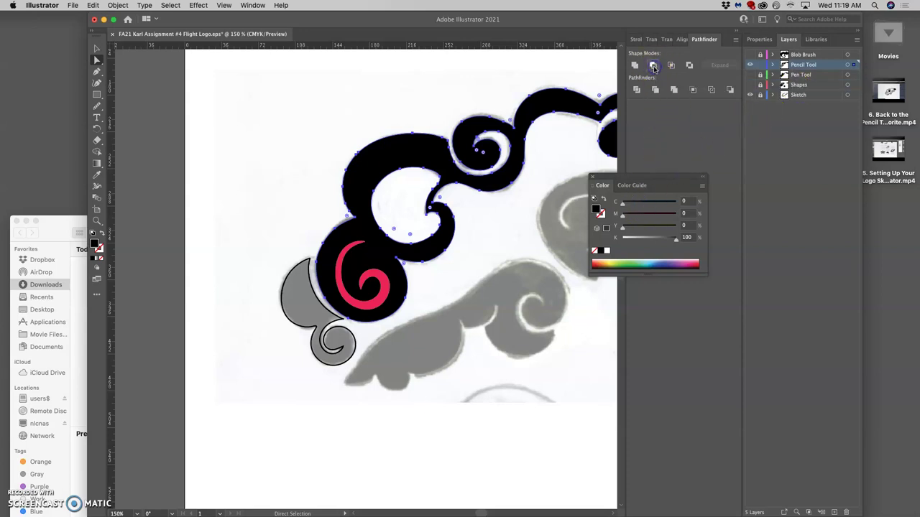
pyautogui.press('v')
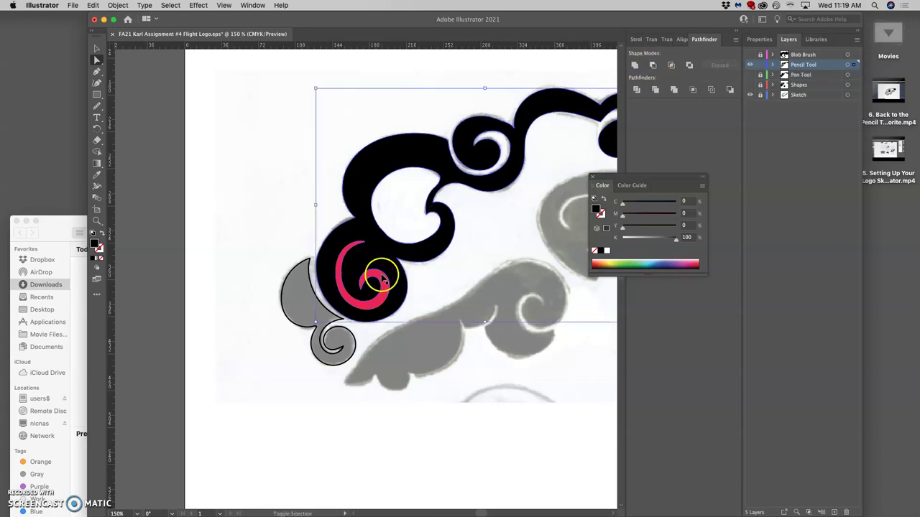
pyautogui.press('a')
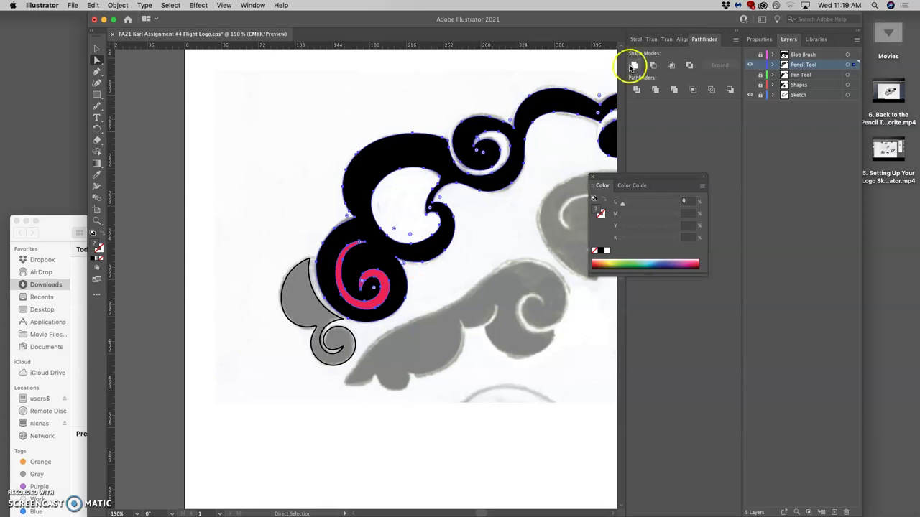
pyautogui.click(653, 66)
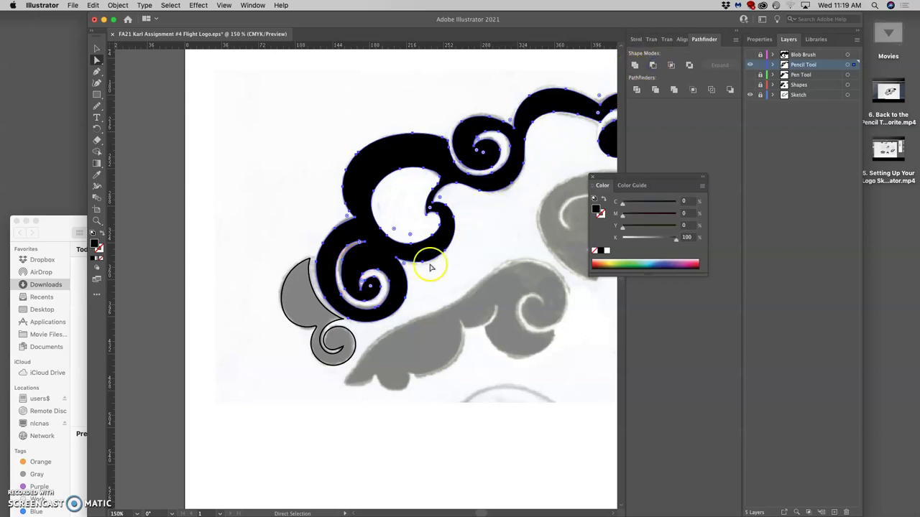
pyautogui.click(279, 210)
pyautogui.moveTo(443, 281); pyautogui.dragTo(363, 235)
pyautogui.click(242, 266)
# Fill the grey curl black by swapping fill and stroke, then redraw its inner hook rounder
pyautogui.click(233, 287)
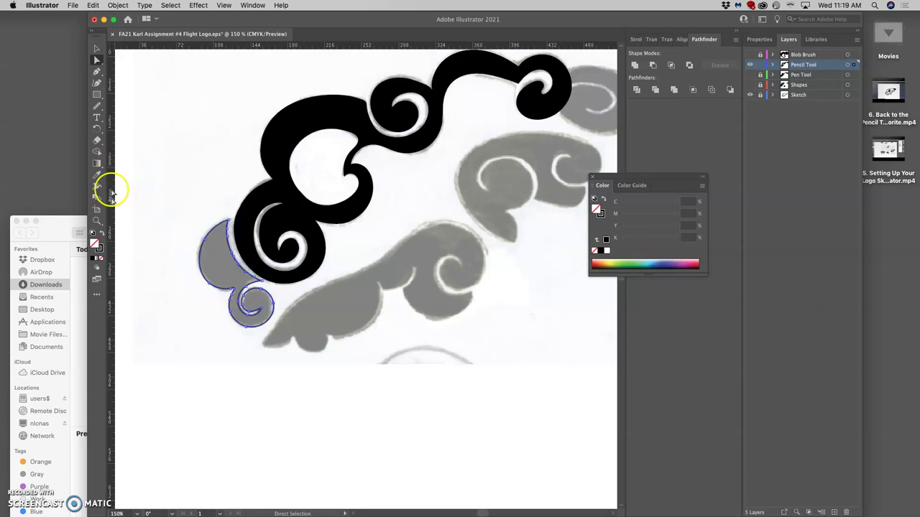
pyautogui.click(101, 235)
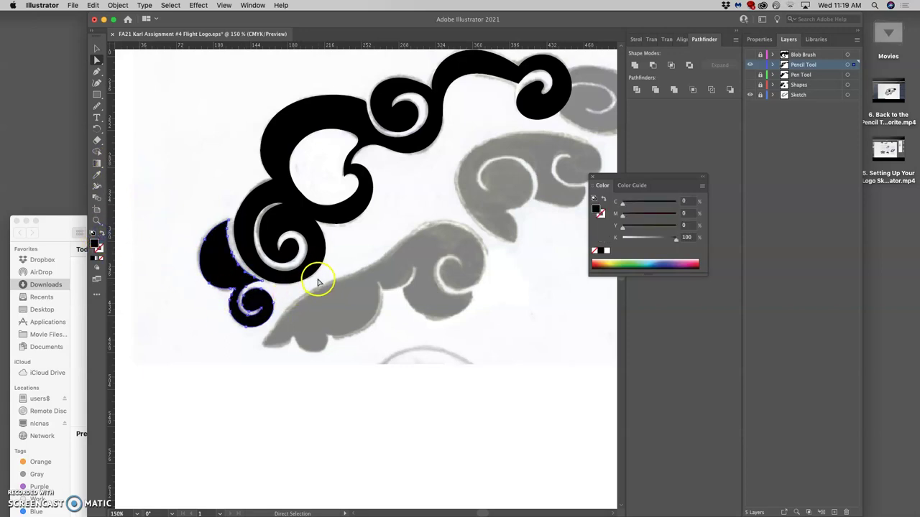
pyautogui.click(344, 270)
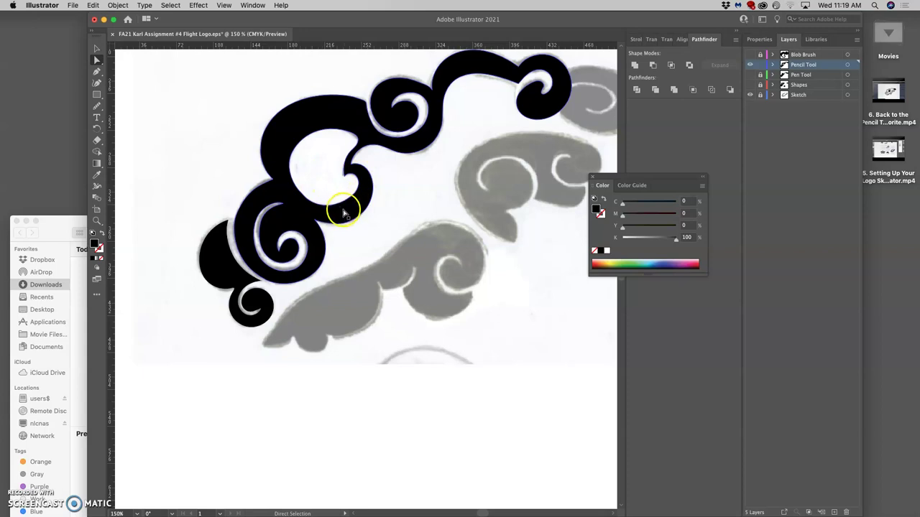
pyautogui.moveTo(348, 212)
pyautogui.mouseDown()
pyautogui.moveTo(348, 135)
pyautogui.moveTo(307, 145)
pyautogui.moveTo(298, 175)
pyautogui.moveTo(309, 193)
pyautogui.moveTo(356, 189)
pyautogui.moveTo(303, 152)
pyautogui.moveTo(341, 130)
pyautogui.moveTo(331, 126)
pyautogui.moveTo(294, 151)
pyautogui.moveTo(311, 199)
pyautogui.moveTo(341, 200)
pyautogui.moveTo(306, 160)
pyautogui.moveTo(365, 131)
pyautogui.moveTo(352, 126)
pyautogui.moveTo(322, 145)
pyautogui.moveTo(348, 126)
pyautogui.mouseUp()
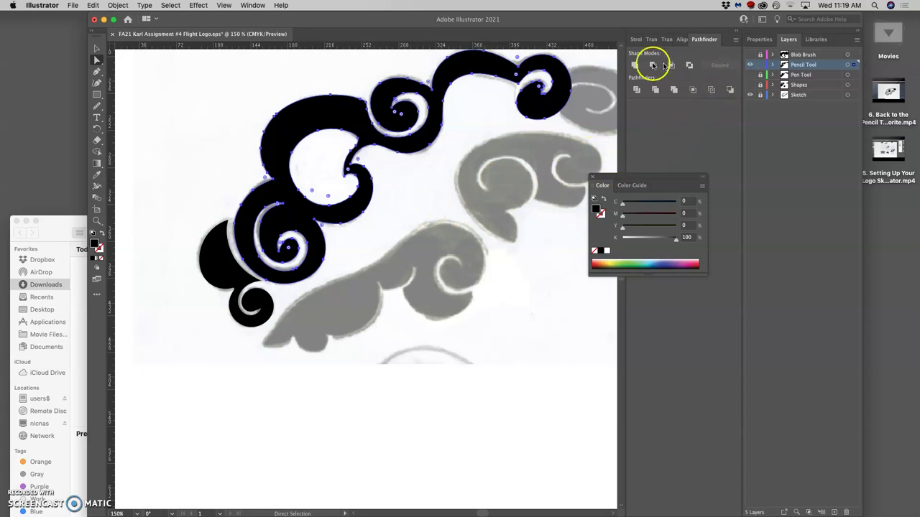
# Lower the swirl's opacity to 25% in the Transparency panel
pyautogui.click(253, 5)
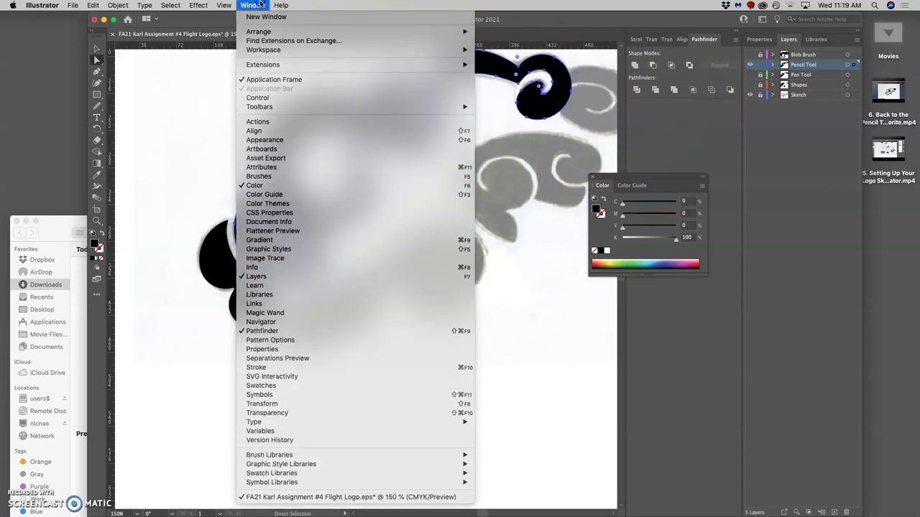
pyautogui.click(286, 413)
pyautogui.click(731, 55)
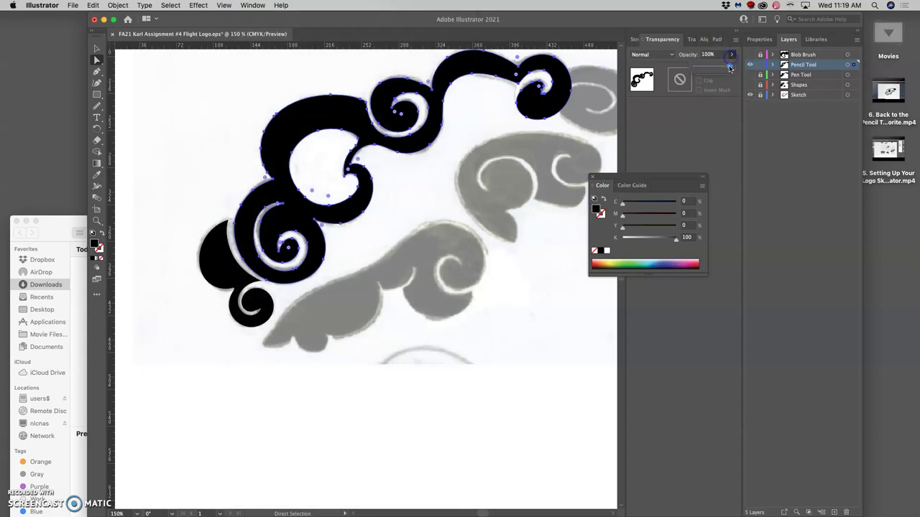
pyautogui.moveTo(709, 71); pyautogui.dragTo(710, 71)
# Create a new Layer 6 and lock the Pencil Tool layer
pyautogui.click(303, 176)
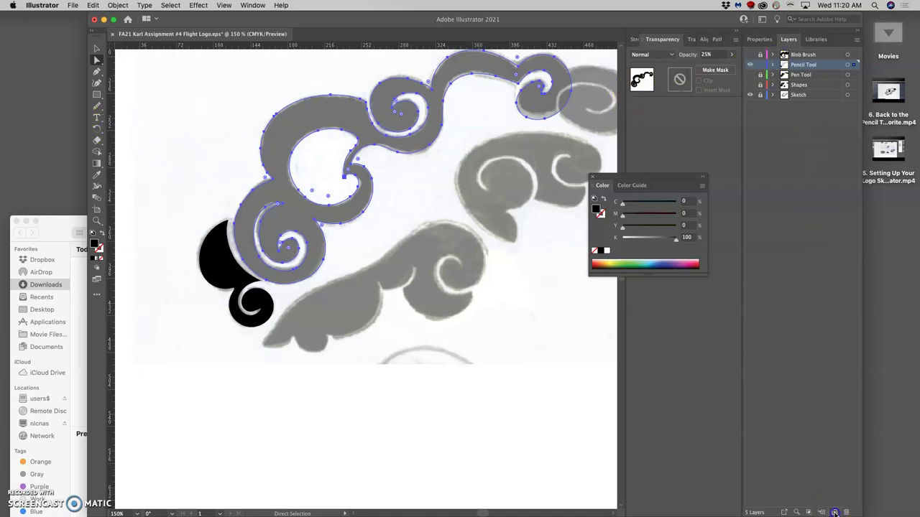
pyautogui.click(833, 512)
pyautogui.click(760, 74)
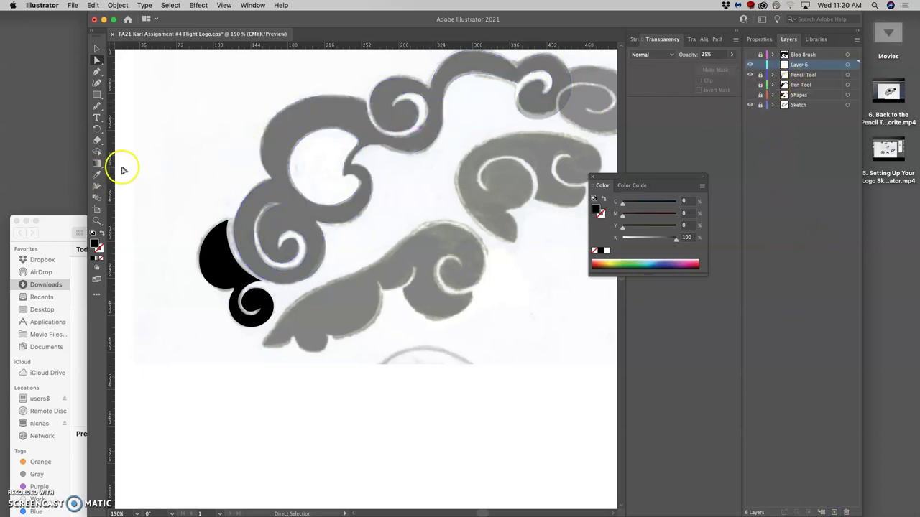
# Draw a black circle about 81.44 pt across over the swirl's upper loop and nudge it into place
pyautogui.click(97, 95)
pyautogui.click(128, 107)
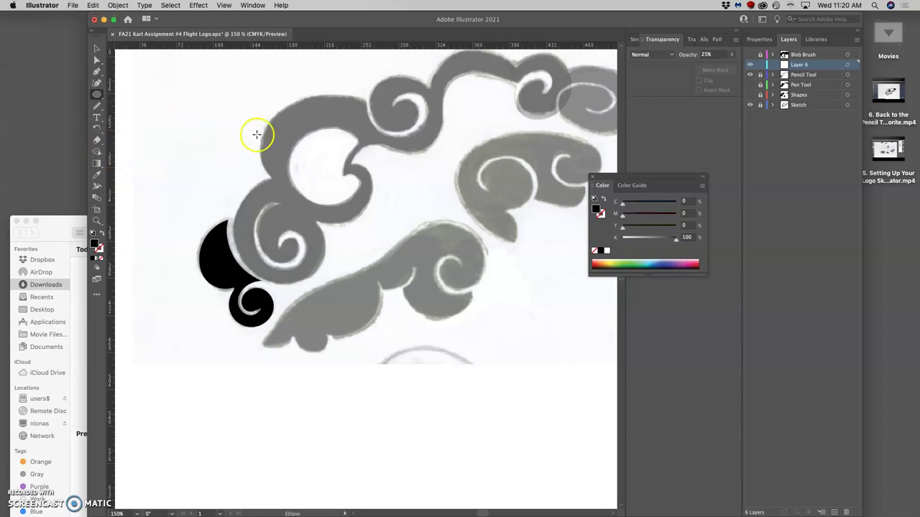
pyautogui.moveTo(284, 130); pyautogui.dragTo(365, 210)
pyautogui.click(97, 48)
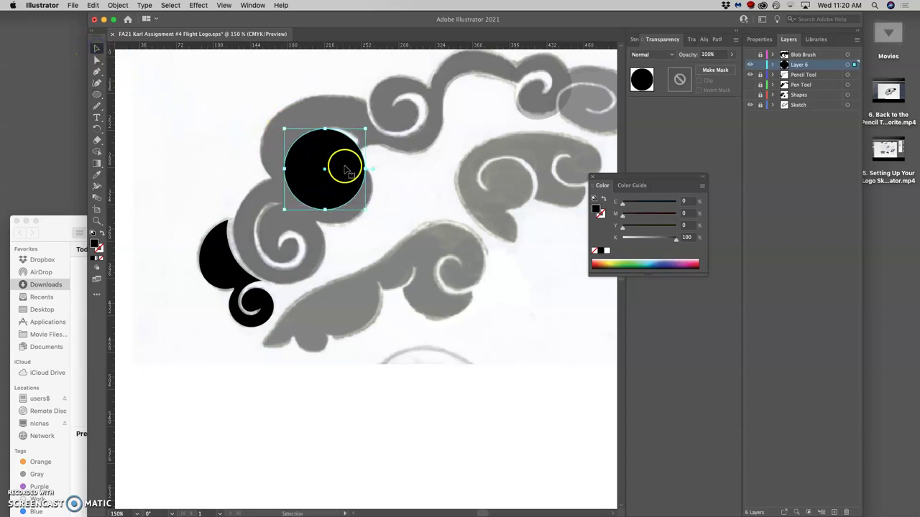
pyautogui.moveTo(344, 155); pyautogui.dragTo(371, 124)
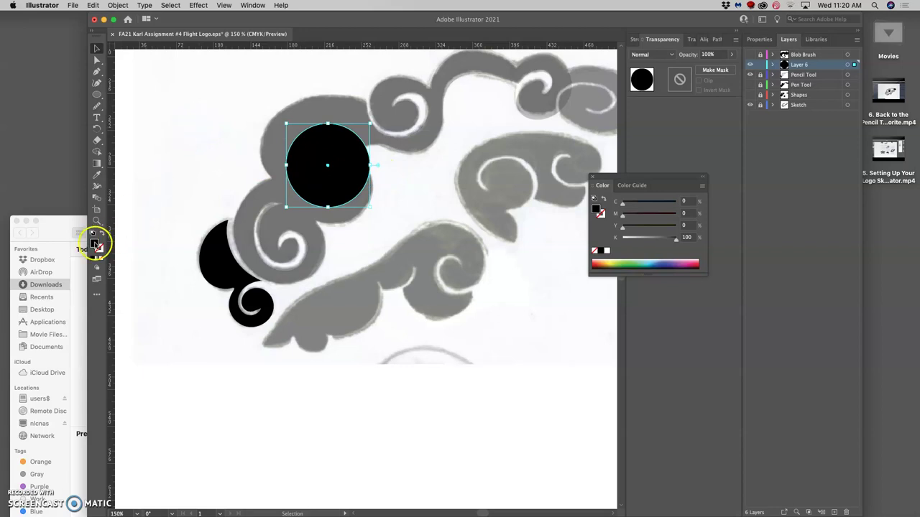
# Fill the circle pink (M 98.73%, Y 60.45%) and expand the Pencil Tool layer
pyautogui.doubleClick(97, 244)
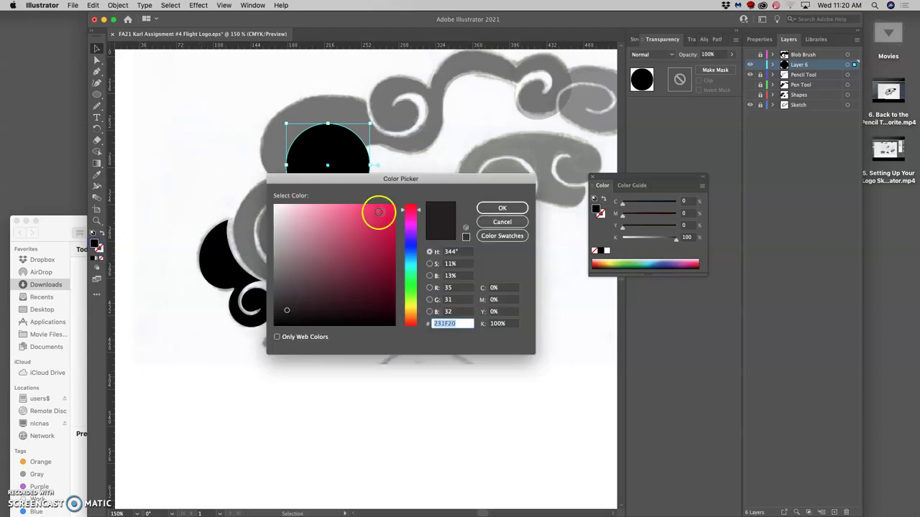
pyautogui.click(391, 206)
pyautogui.click(500, 207)
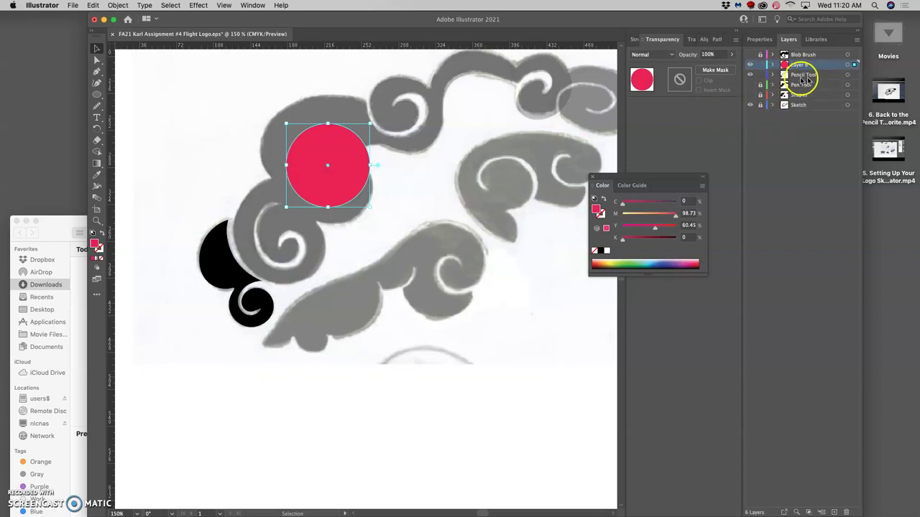
pyautogui.click(773, 75)
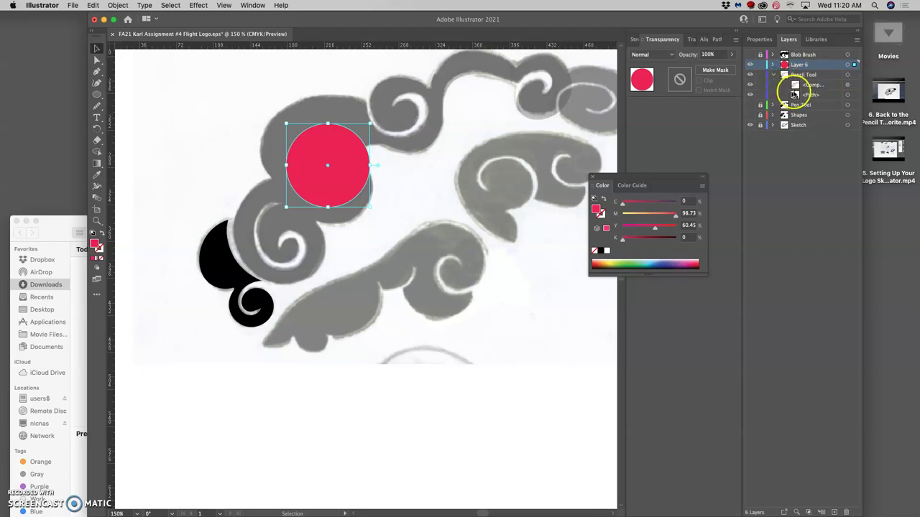
# Set the swirl compound path's opacity back to 100% and add the pink circle to the selection
pyautogui.click(849, 85)
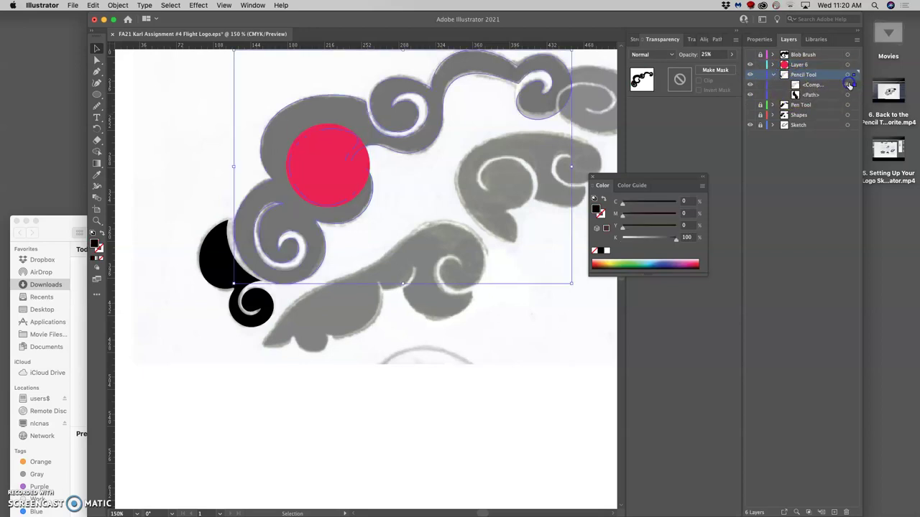
pyautogui.click(733, 55)
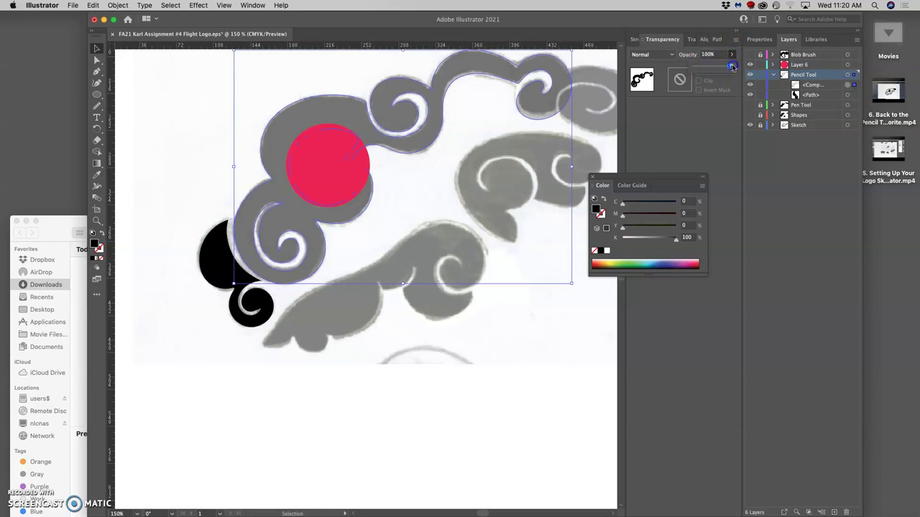
pyautogui.moveTo(733, 65); pyautogui.dragTo(734, 66)
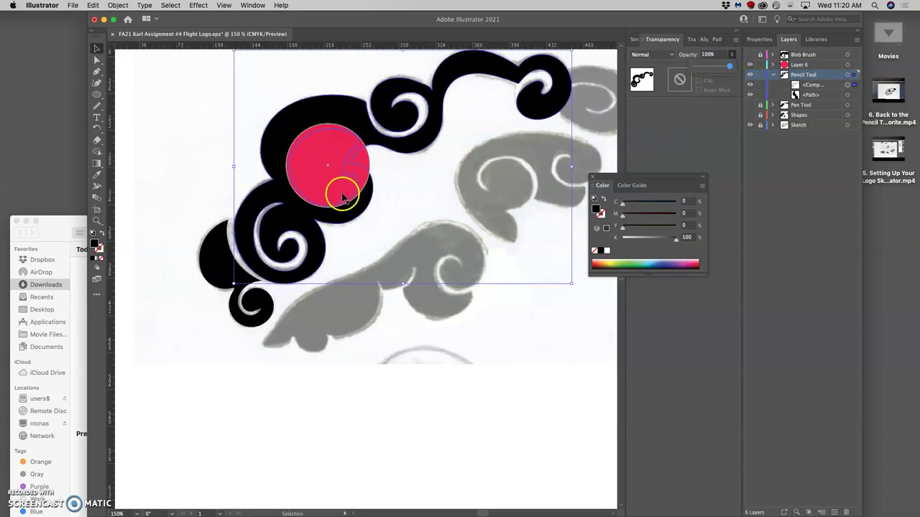
pyautogui.keyDown('shift'); pyautogui.click(848, 65); pyautogui.keyUp('shift')
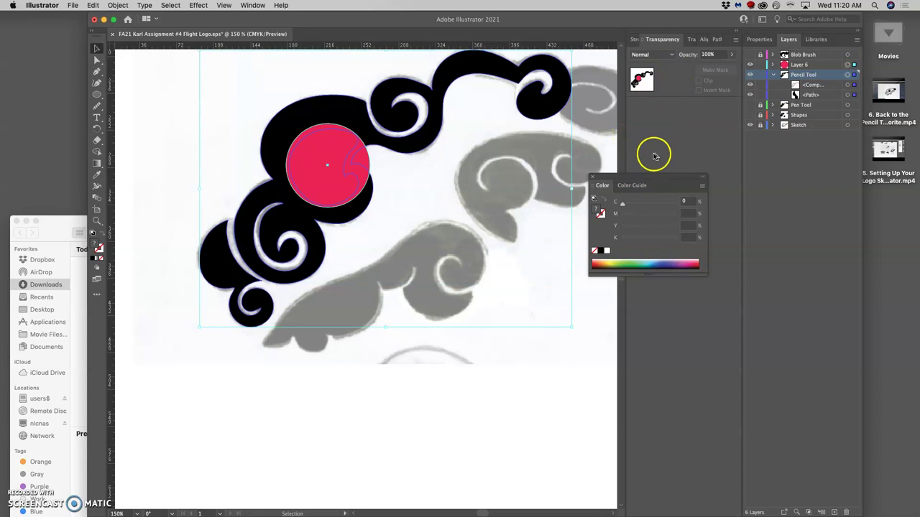
# Reopen the Pathfinder panel from the Window menu
pyautogui.click(718, 39)
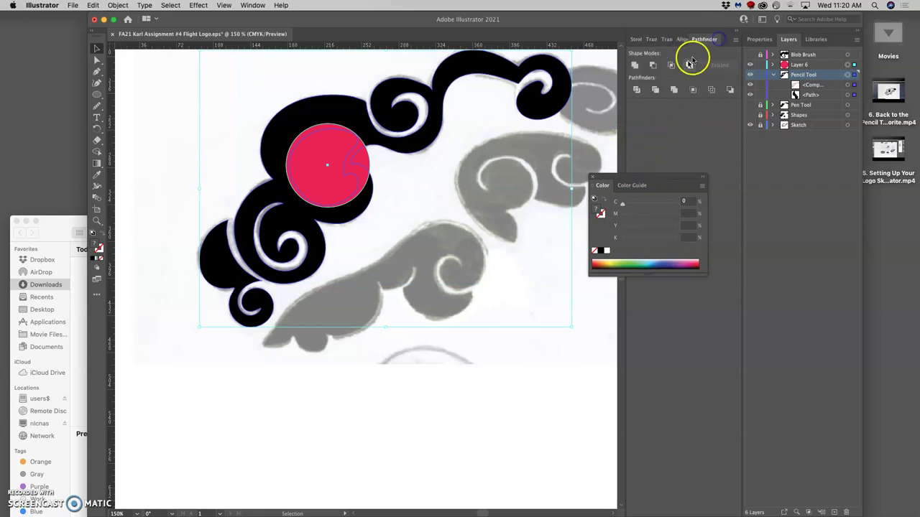
pyautogui.click(248, 6)
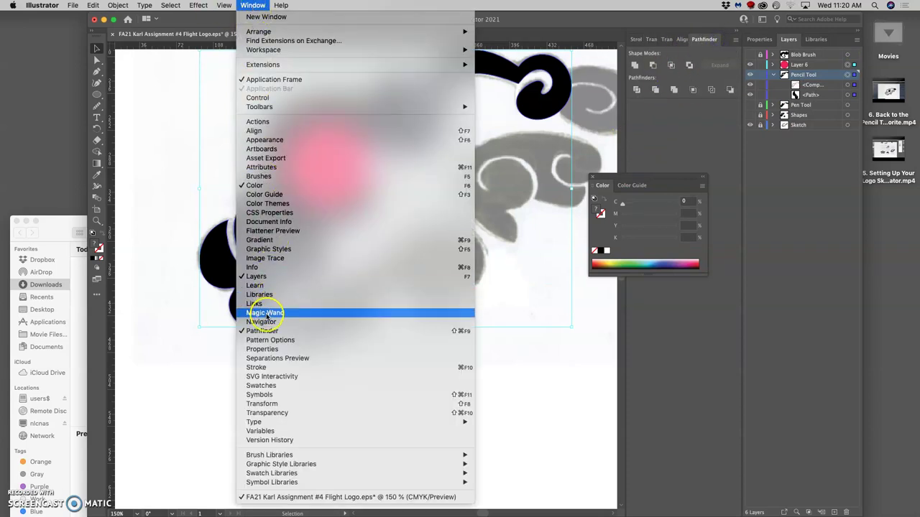
pyautogui.click(262, 331)
pyautogui.click(255, 6)
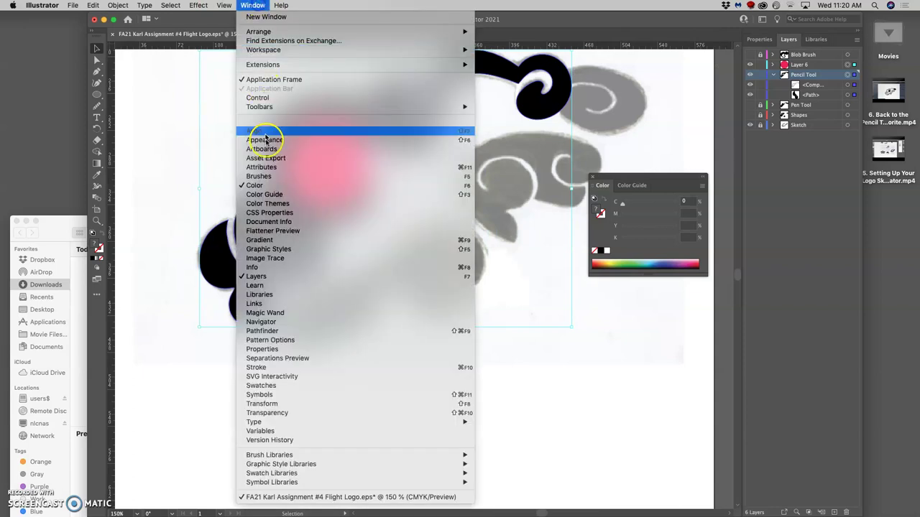
pyautogui.click(262, 331)
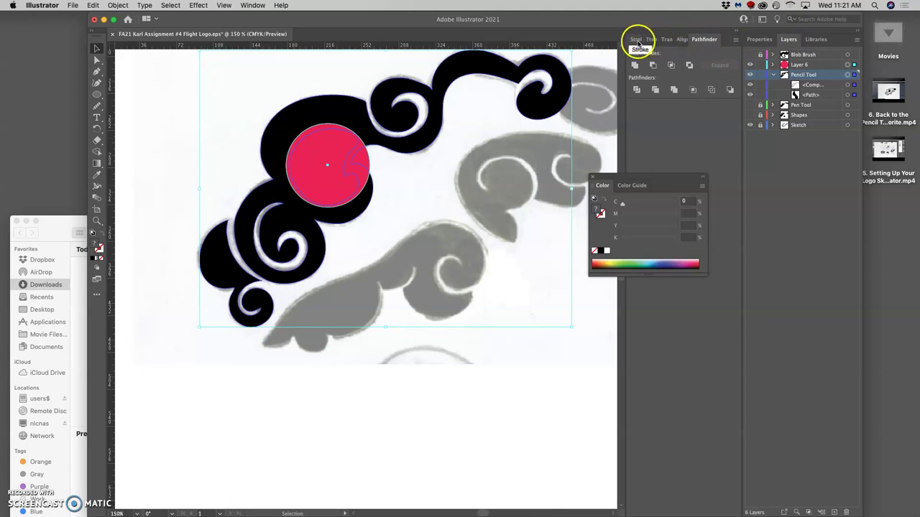
# Dock the Color and Color Guide panels into the Pathfinder group and bring Pathfinder to the front
pyautogui.moveTo(602, 185); pyautogui.dragTo(693, 46)
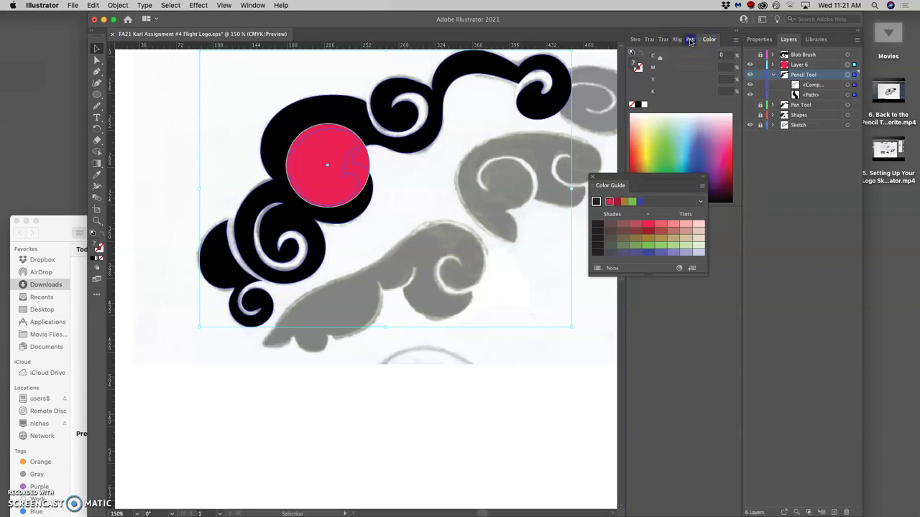
pyautogui.click(690, 42)
pyautogui.moveTo(603, 184); pyautogui.dragTo(714, 45)
pyautogui.click(669, 39)
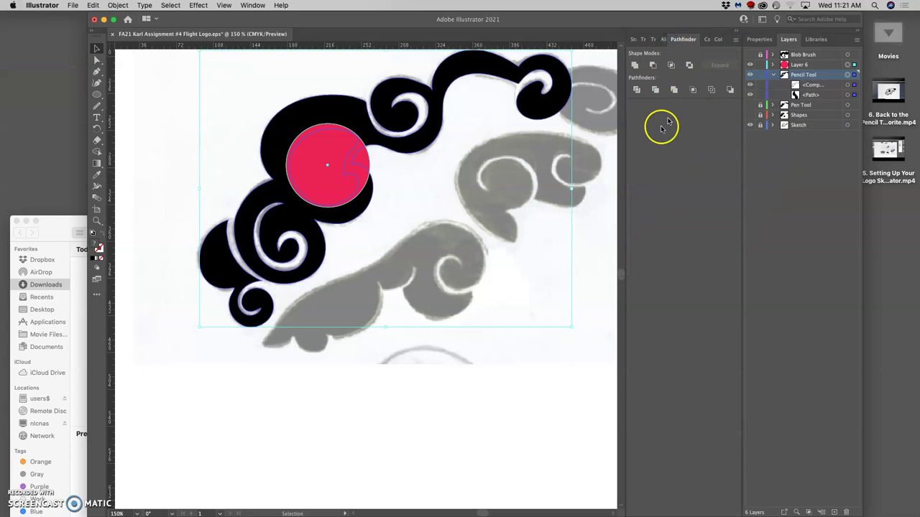
# Try Minus Front and undo it, then apply Divide to the swirl compound path alone
pyautogui.click(654, 66)
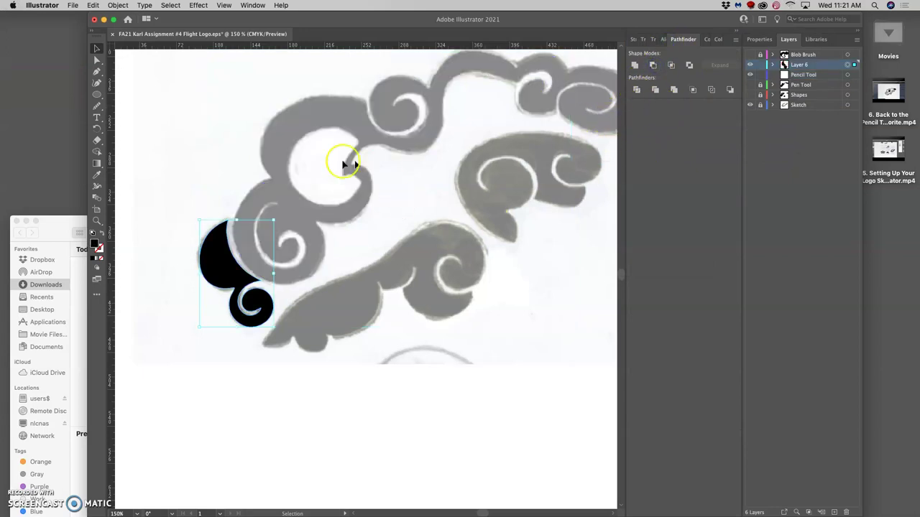
pyautogui.press('super+z')
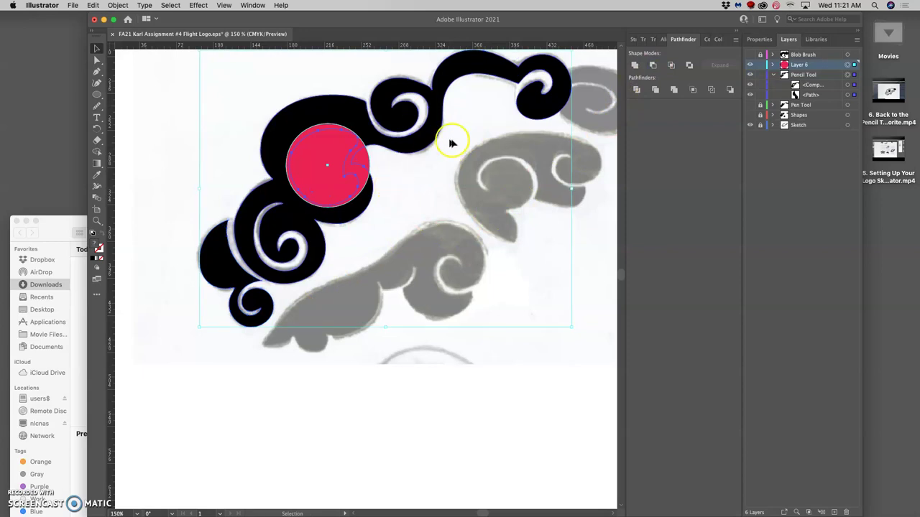
pyautogui.click(817, 76)
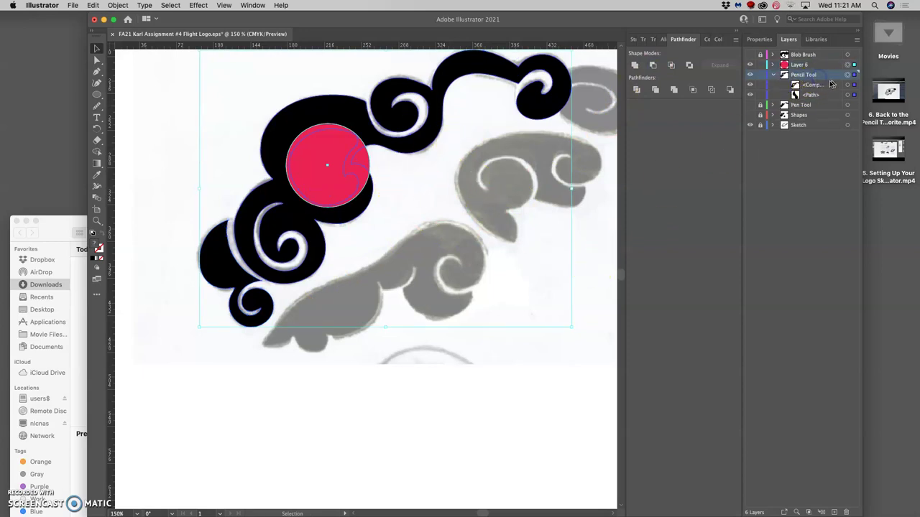
pyautogui.click(847, 85)
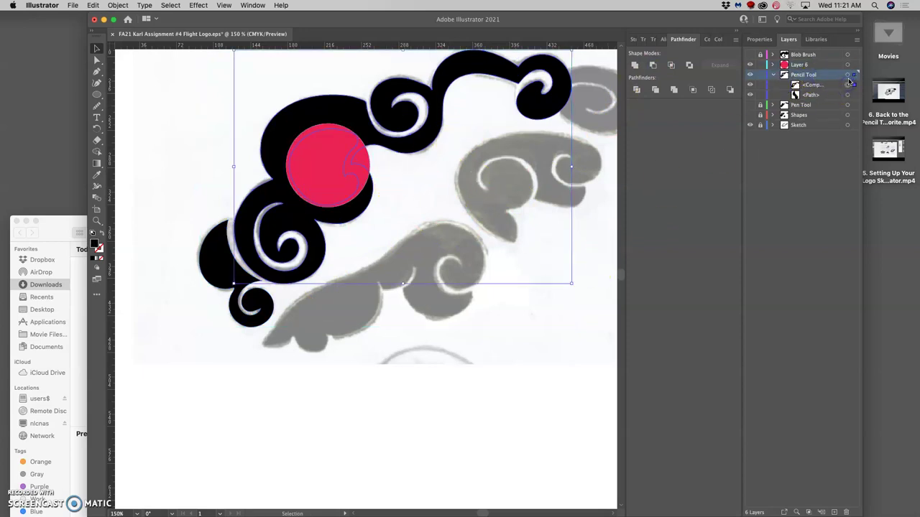
pyautogui.click(636, 89)
pyautogui.click(346, 120)
pyautogui.click(381, 164)
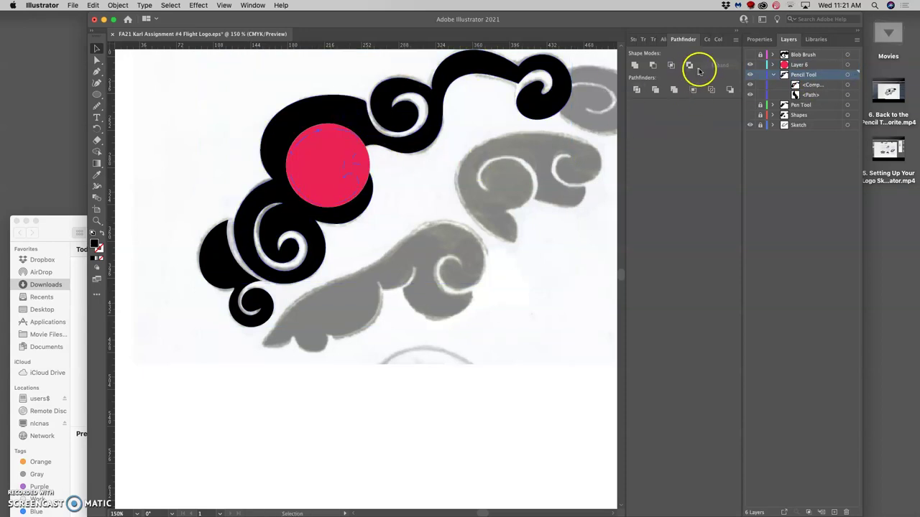
# Select the swirl and Layer 6's pink circle, then test Minus Front, Unite and Exclude, undoing each
pyautogui.click(848, 85)
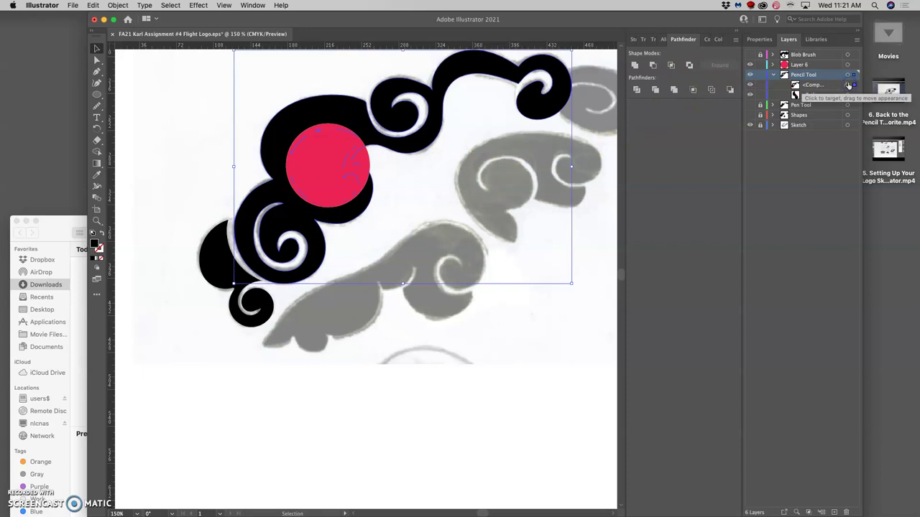
pyautogui.click(846, 70)
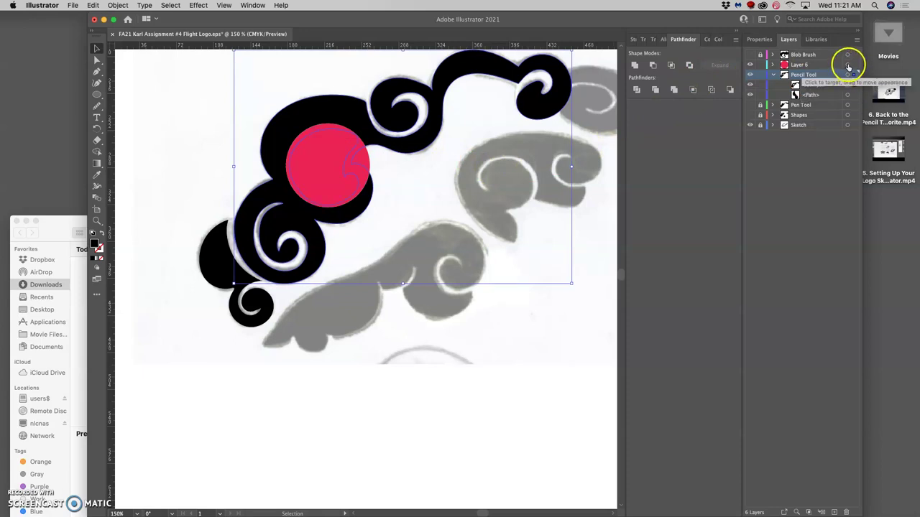
pyautogui.click(848, 66)
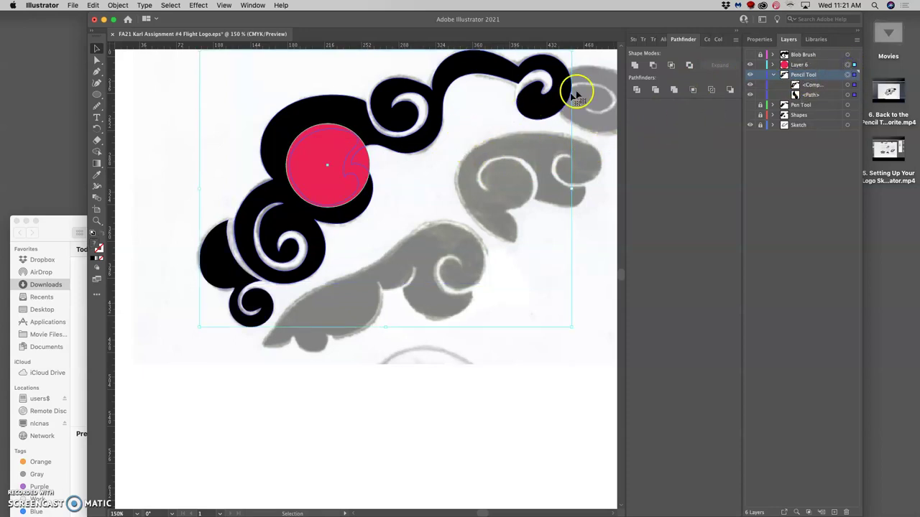
pyautogui.click(654, 68)
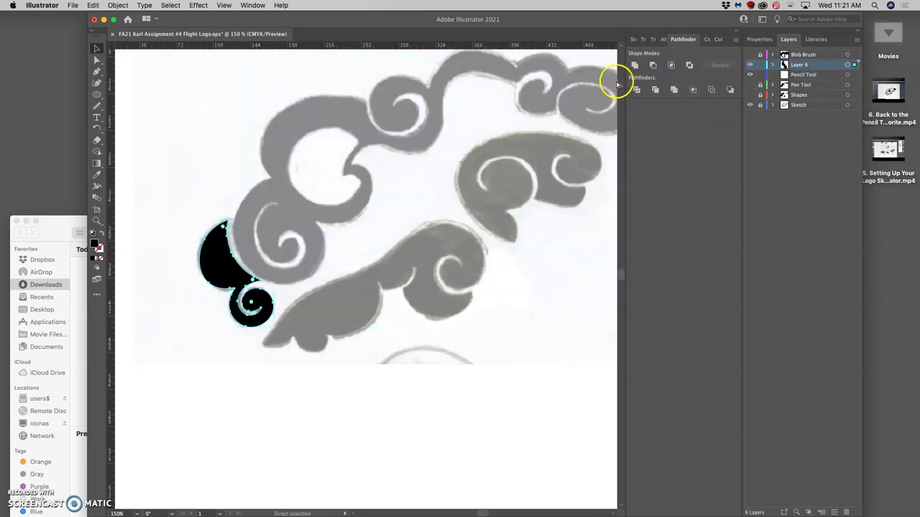
pyautogui.press('super+z')
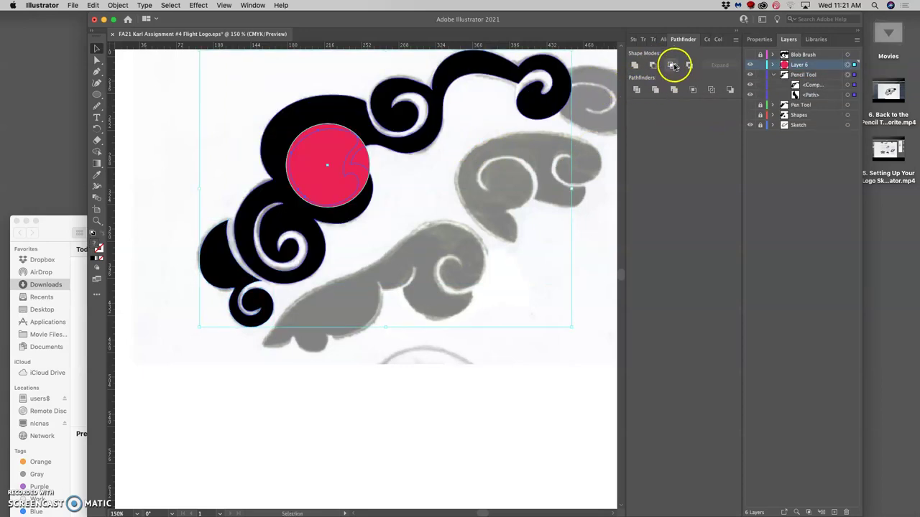
pyautogui.click(634, 66)
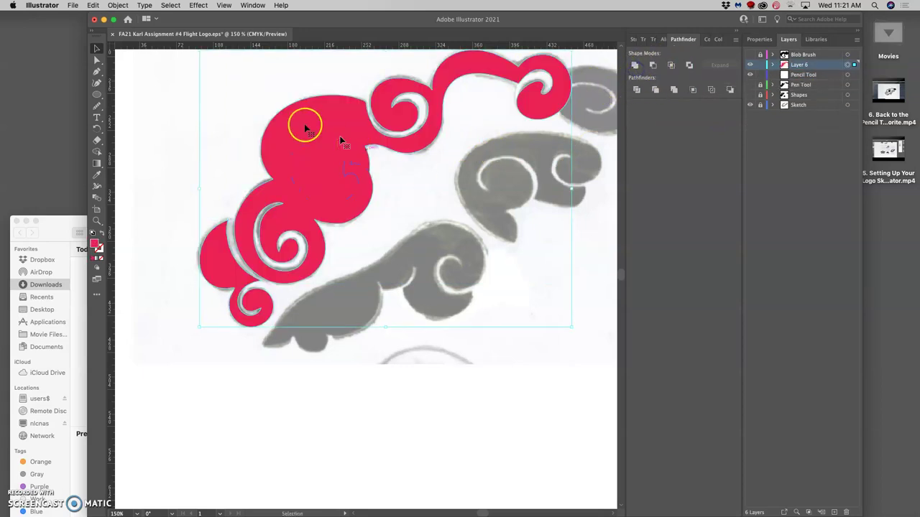
pyautogui.press('super+z')
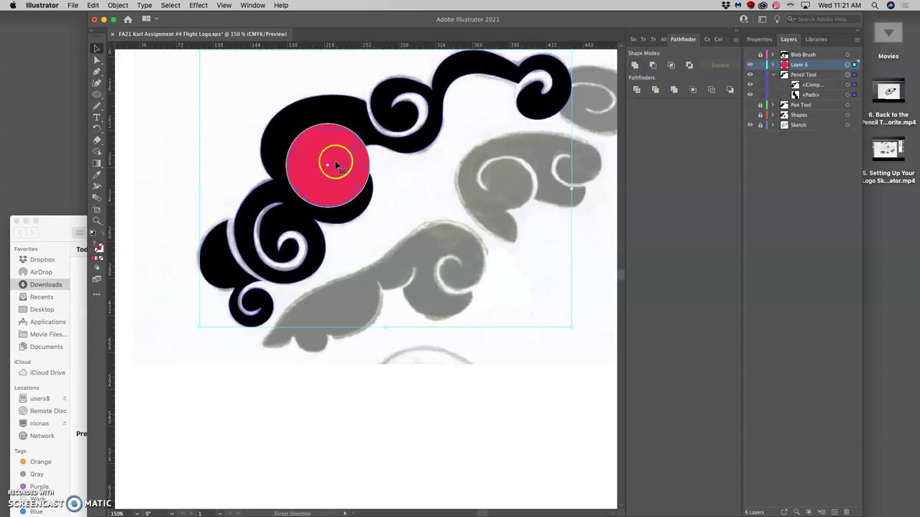
pyautogui.click(690, 65)
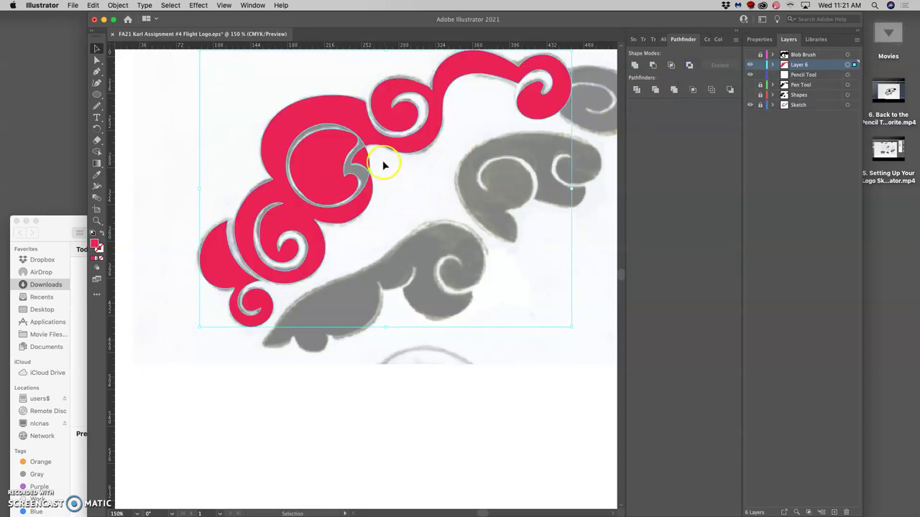
pyautogui.click(405, 200)
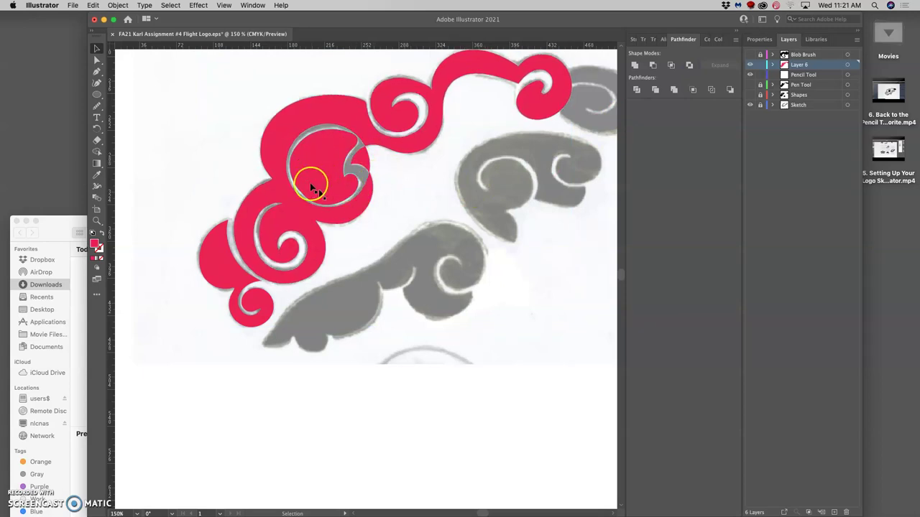
pyautogui.press('super+z')
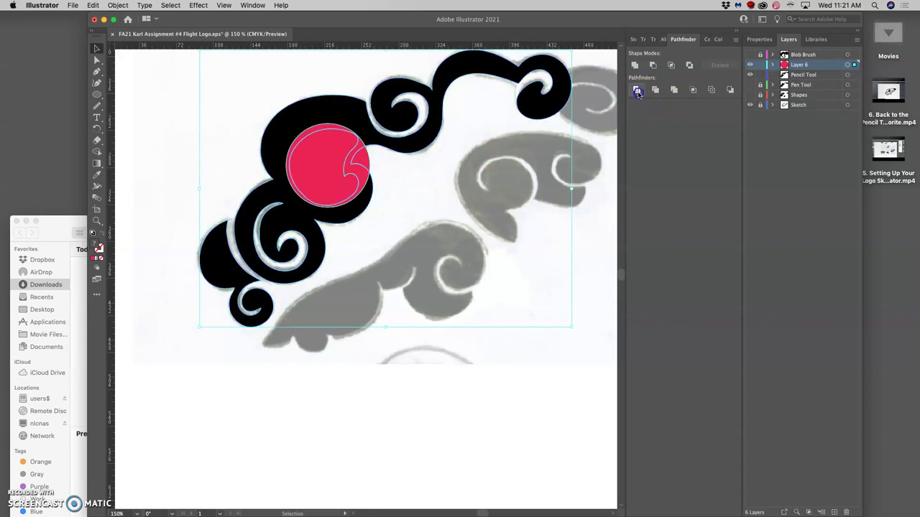
# Delete the divided piece inside the pink circle using Direct Selection
pyautogui.click(398, 191)
pyautogui.click(328, 162)
pyautogui.press('super+a')
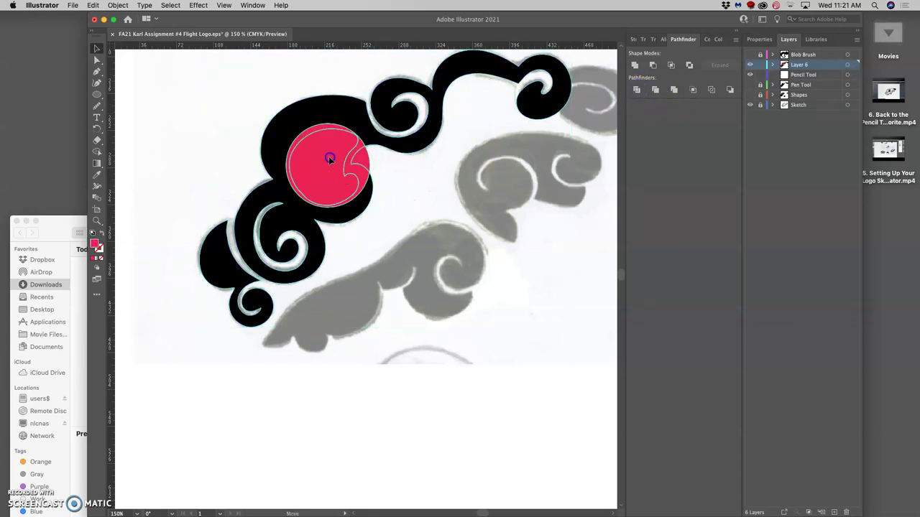
pyautogui.click(97, 60)
pyautogui.click(146, 84)
pyautogui.click(314, 165)
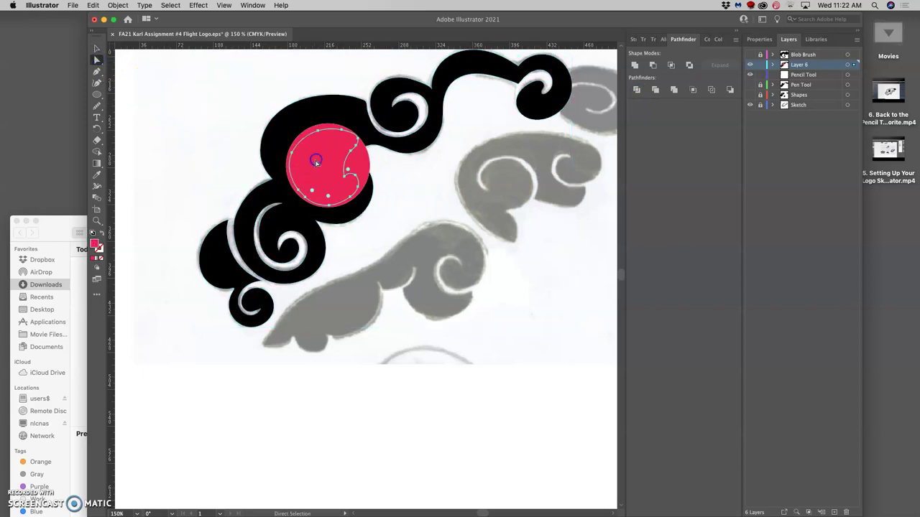
pyautogui.press('Delete')
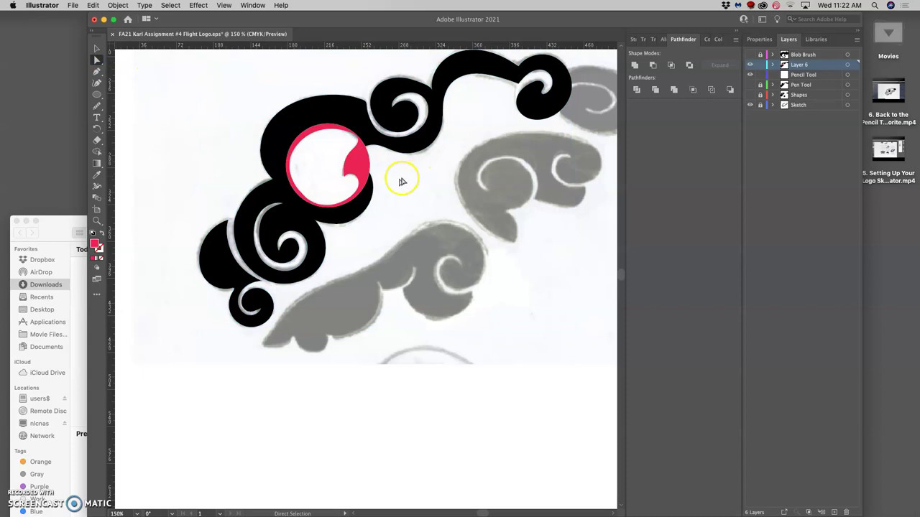
# Drag the pink ring's edge down toward the spiral and reselect the ring
pyautogui.click(401, 191)
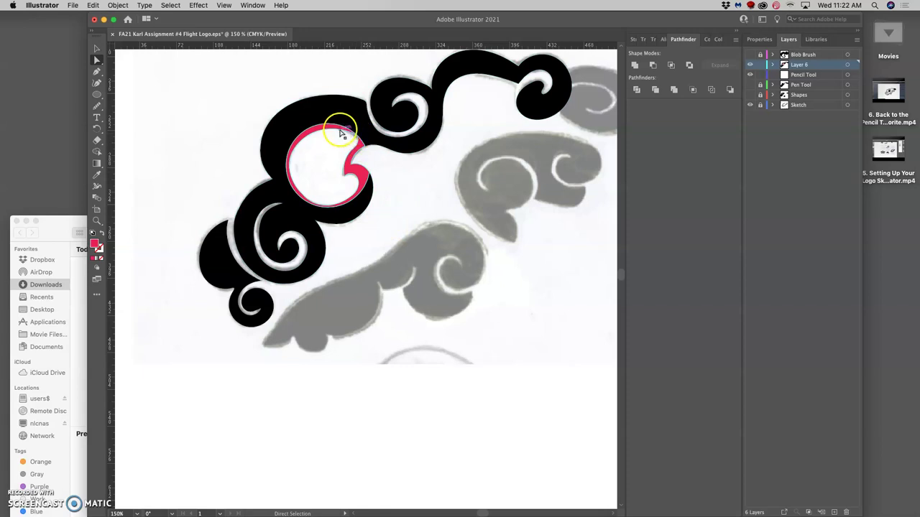
pyautogui.moveTo(335, 136); pyautogui.dragTo(362, 175)
pyautogui.click(365, 188)
pyautogui.click(375, 168)
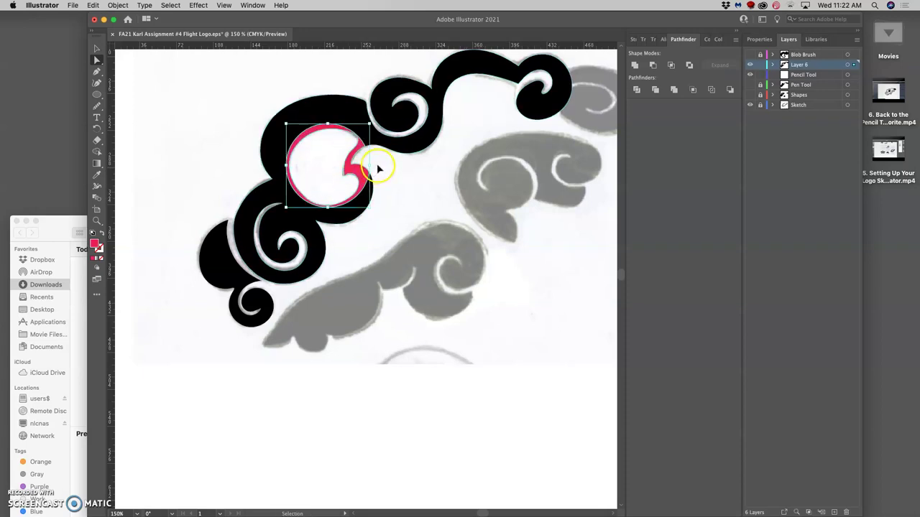
# Drag the ring's inner curl anchor down and right, then zoom in close
pyautogui.press('a')
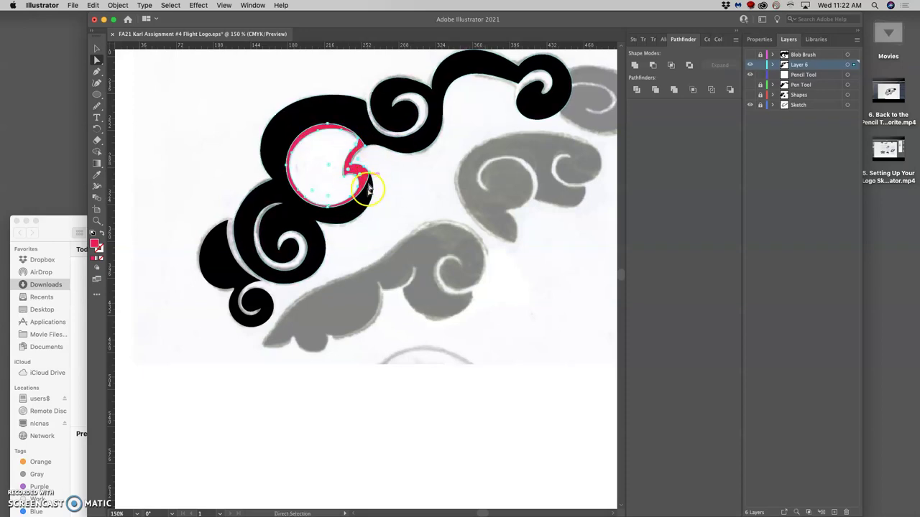
pyautogui.moveTo(360, 169); pyautogui.dragTo(377, 181)
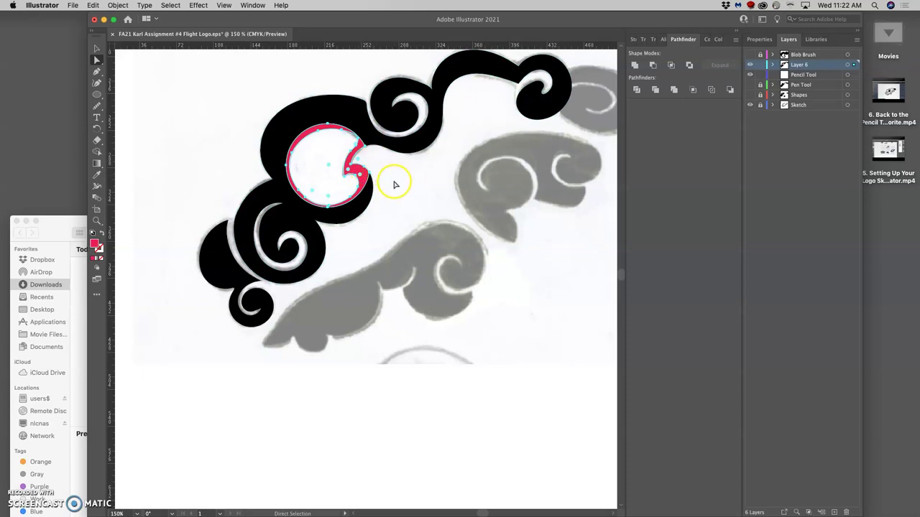
pyautogui.press('super+equal')
pyautogui.press('super+equal')
pyautogui.press('super+equal')
pyautogui.press('super+equal')
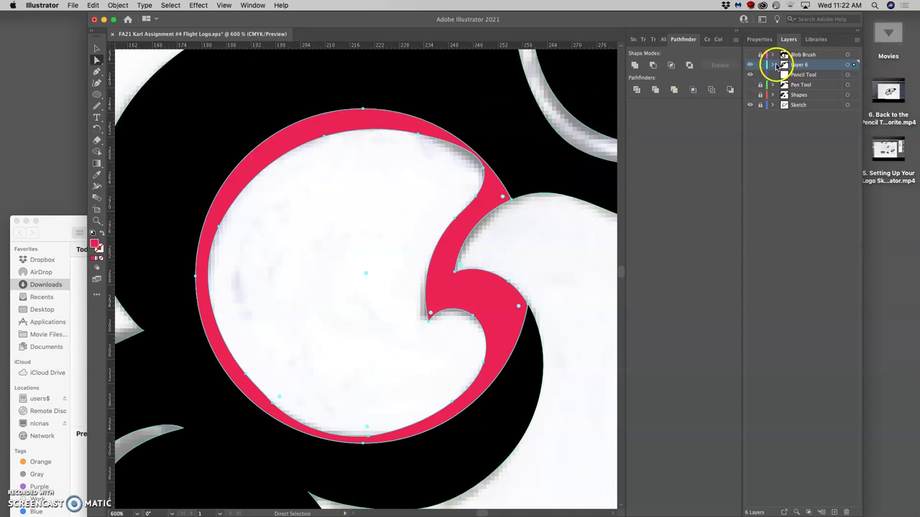
# Expand Layer 6 and its group to reveal four paths, lock one, and hide the red shape
pyautogui.click(772, 65)
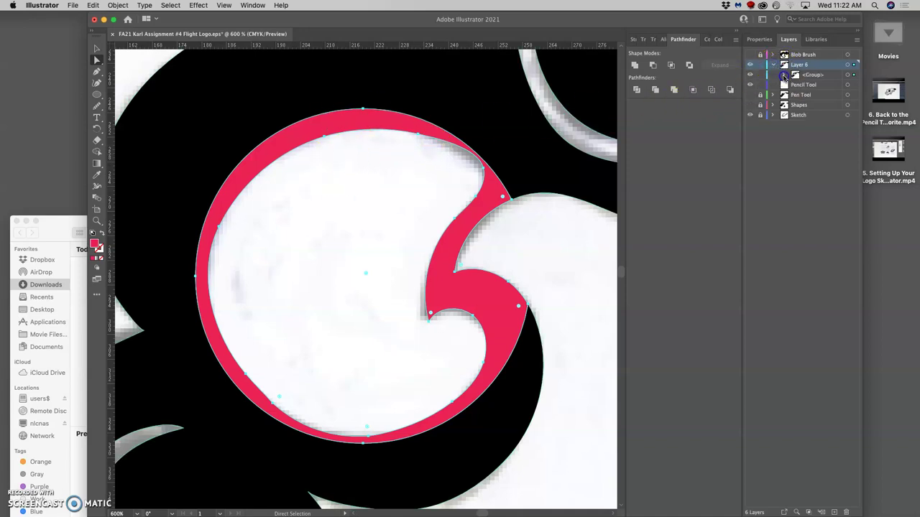
pyautogui.click(784, 74)
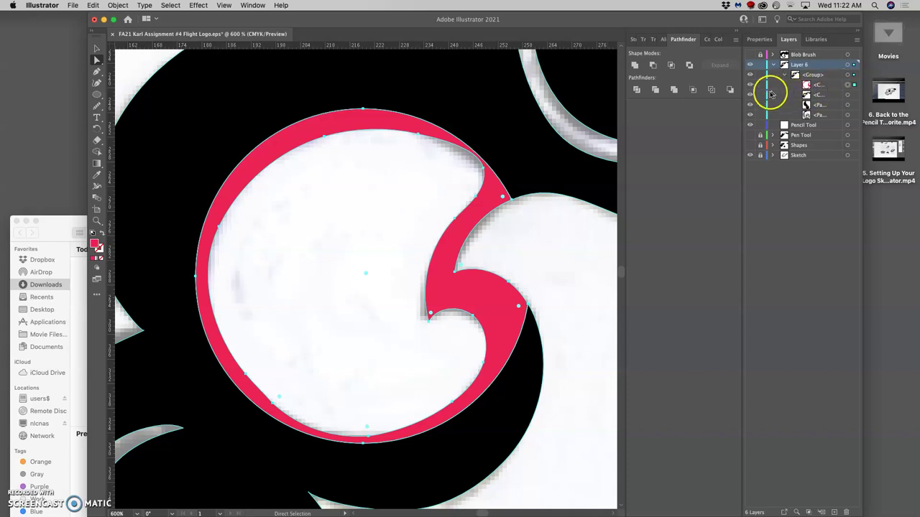
pyautogui.click(760, 95)
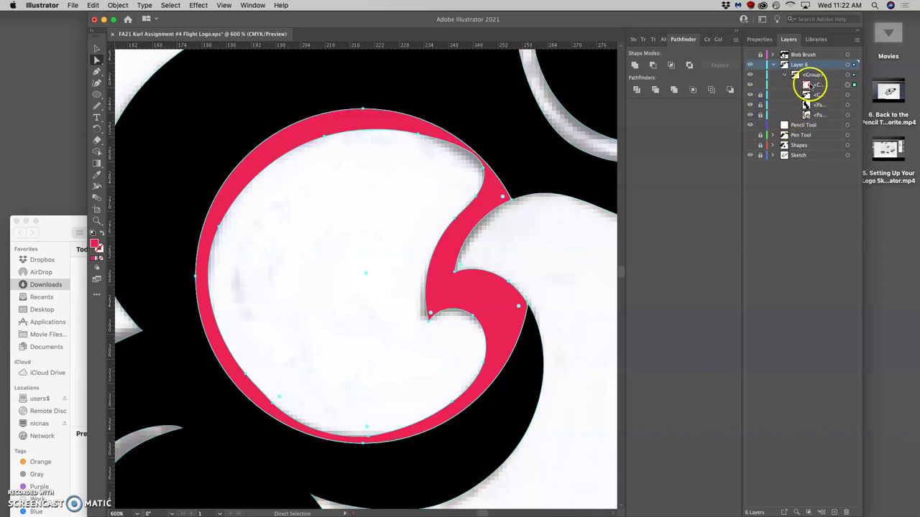
pyautogui.click(750, 84)
# Show the red shape again and erase the red ring around the white circle with the Eraser
pyautogui.click(750, 85)
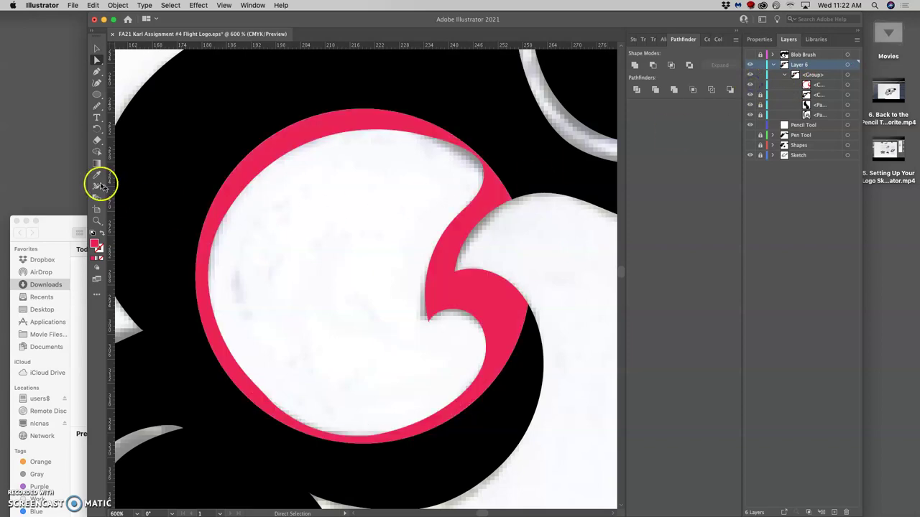
pyautogui.click(97, 141)
pyautogui.click(97, 141)
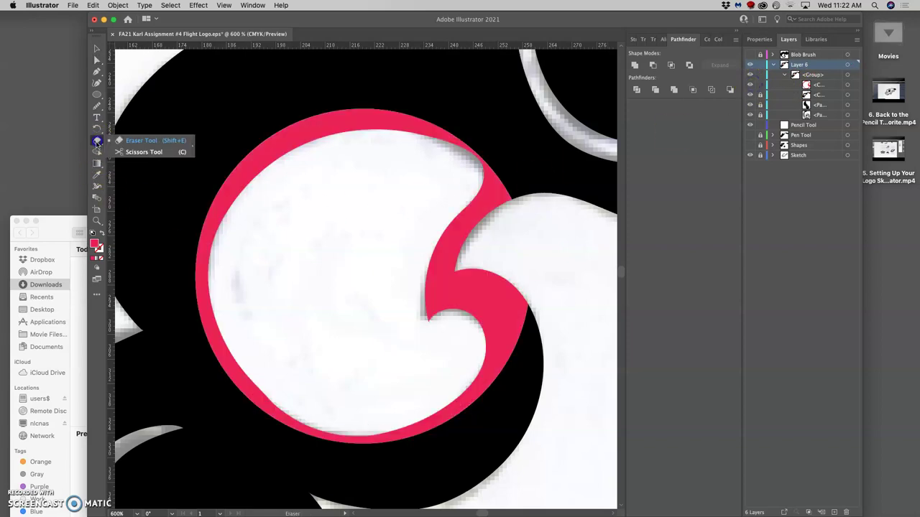
pyautogui.moveTo(457, 157)
pyautogui.mouseDown()
pyautogui.moveTo(460, 150)
pyautogui.moveTo(460, 172)
pyautogui.moveTo(440, 148)
pyautogui.moveTo(341, 123)
pyautogui.moveTo(263, 150)
pyautogui.moveTo(213, 213)
pyautogui.moveTo(213, 311)
pyautogui.moveTo(254, 386)
pyautogui.moveTo(345, 425)
pyautogui.moveTo(405, 423)
pyautogui.moveTo(438, 407)
pyautogui.moveTo(467, 376)
pyautogui.moveTo(466, 336)
pyautogui.mouseUp()
# Check the Eraser tool's size and shape options and accept them
pyautogui.press('a')
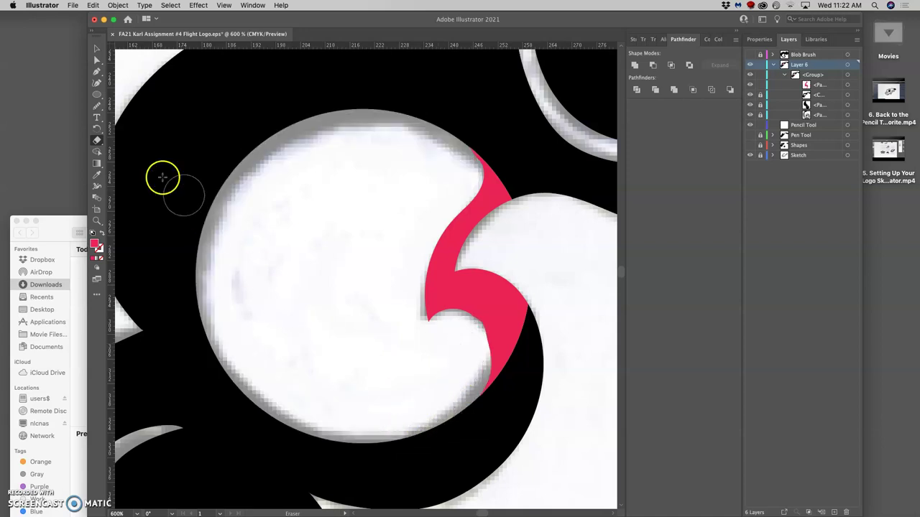
pyautogui.doubleClick(97, 141)
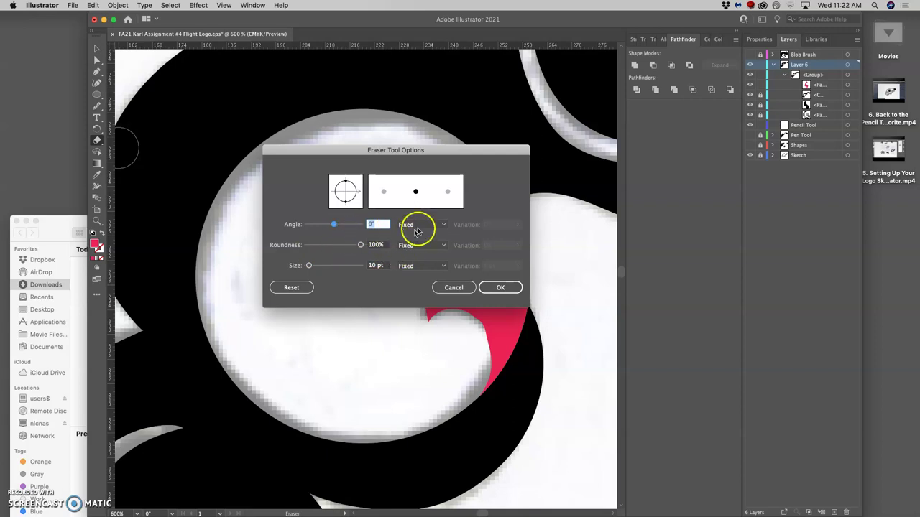
pyautogui.click(504, 288)
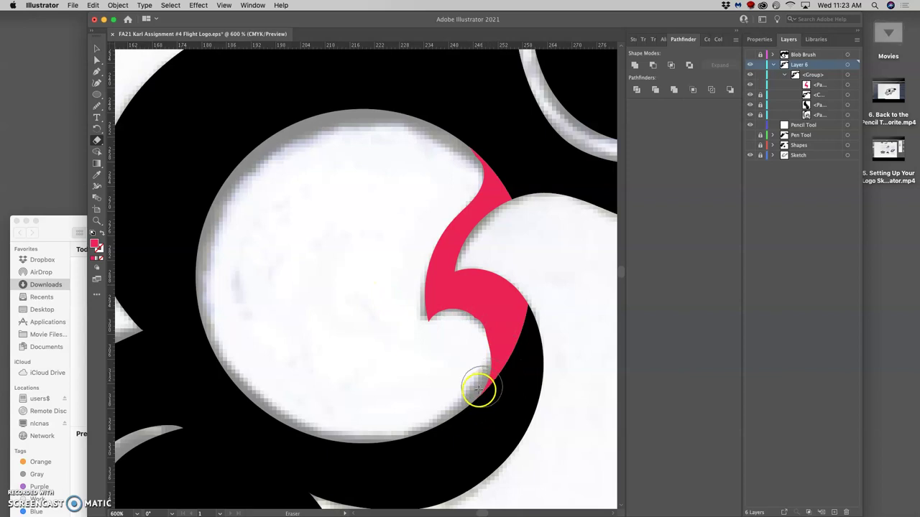
# Redraw the red hook's lower-left, upper-left and tip edges with the Pencil tool
pyautogui.click(98, 106)
pyautogui.click(137, 129)
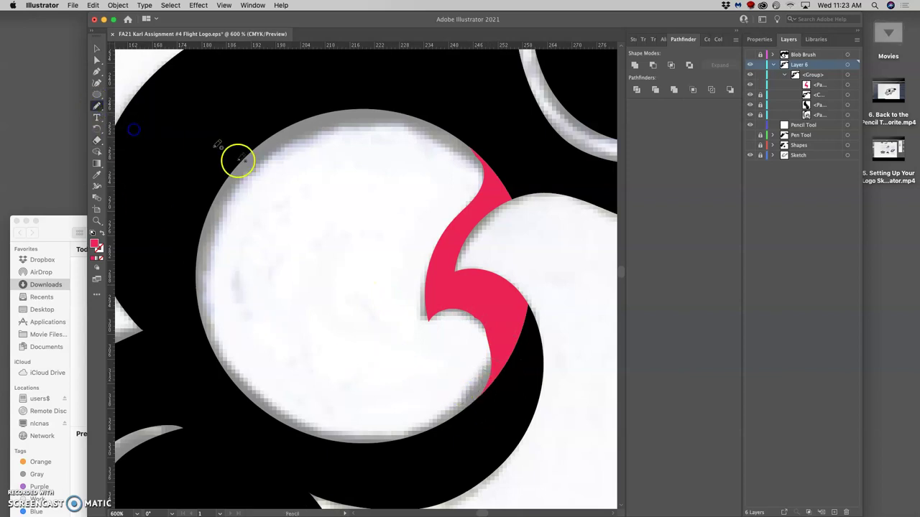
pyautogui.keyDown('super'); pyautogui.click(475, 308); pyautogui.keyUp('super')
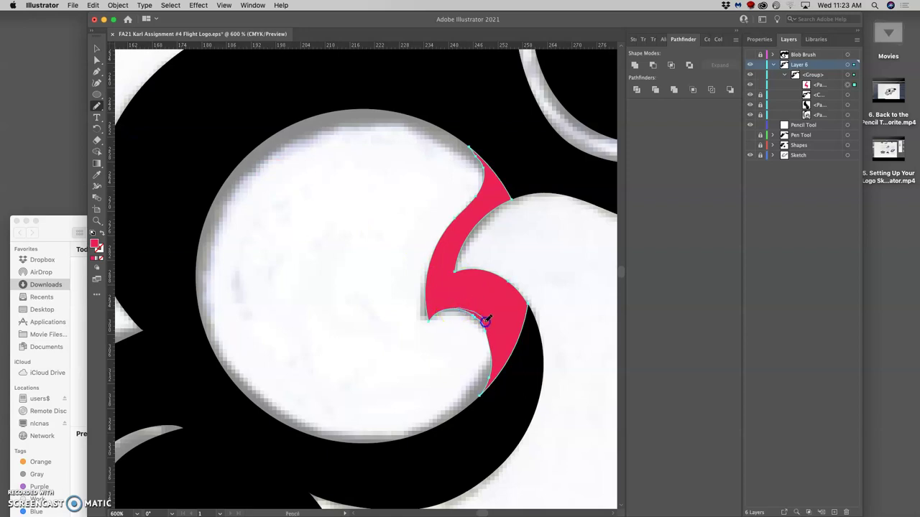
pyautogui.moveTo(489, 378); pyautogui.dragTo(468, 421)
pyautogui.moveTo(472, 210); pyautogui.dragTo(478, 162)
pyautogui.moveTo(471, 214); pyautogui.dragTo(487, 177)
pyautogui.moveTo(483, 168)
pyautogui.mouseDown()
pyautogui.moveTo(474, 210)
pyautogui.moveTo(489, 185)
pyautogui.mouseUp()
pyautogui.scroll(5, 481, 188)
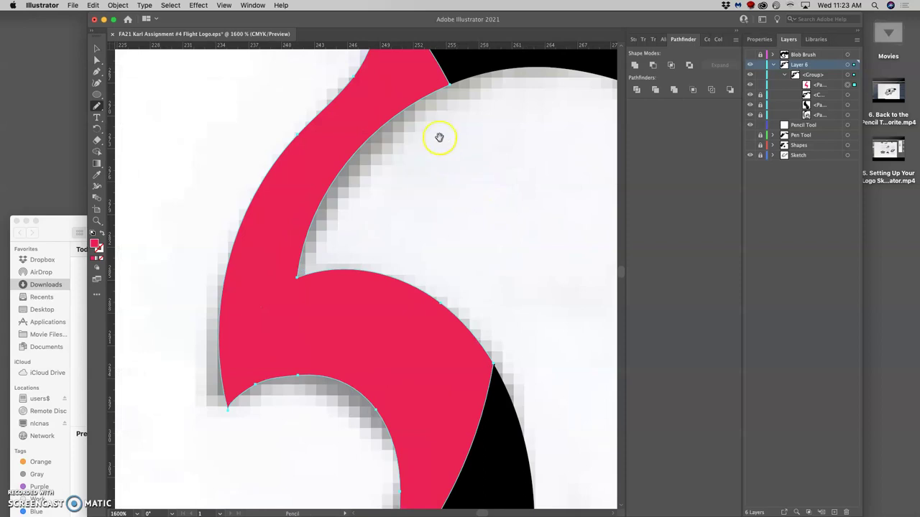
pyautogui.moveTo(437, 130); pyautogui.dragTo(413, 162)
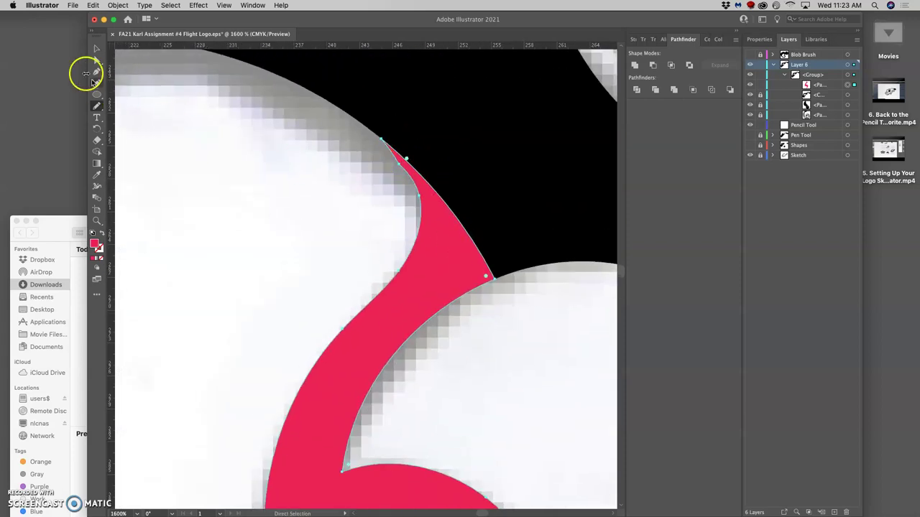
# Add an anchor near the tip with the Pen tool and nudge the top anchor slightly right
pyautogui.click(96, 72)
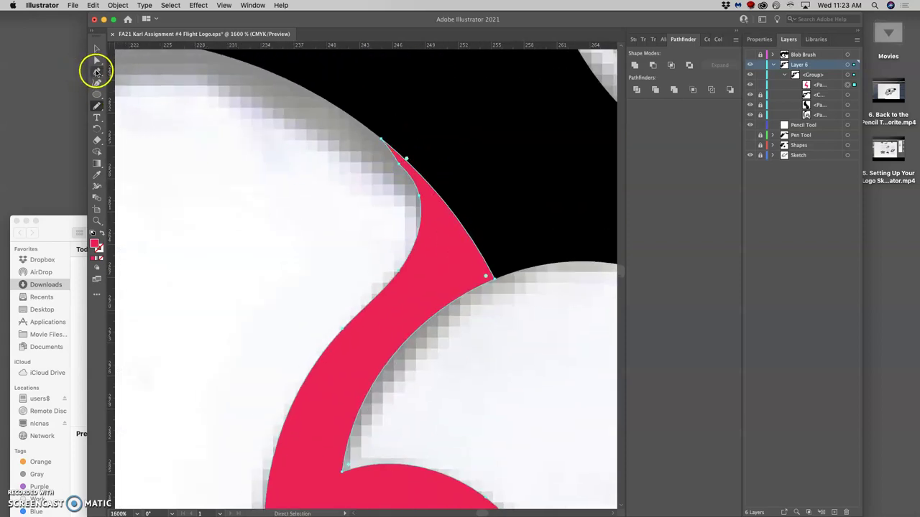
pyautogui.click(400, 167)
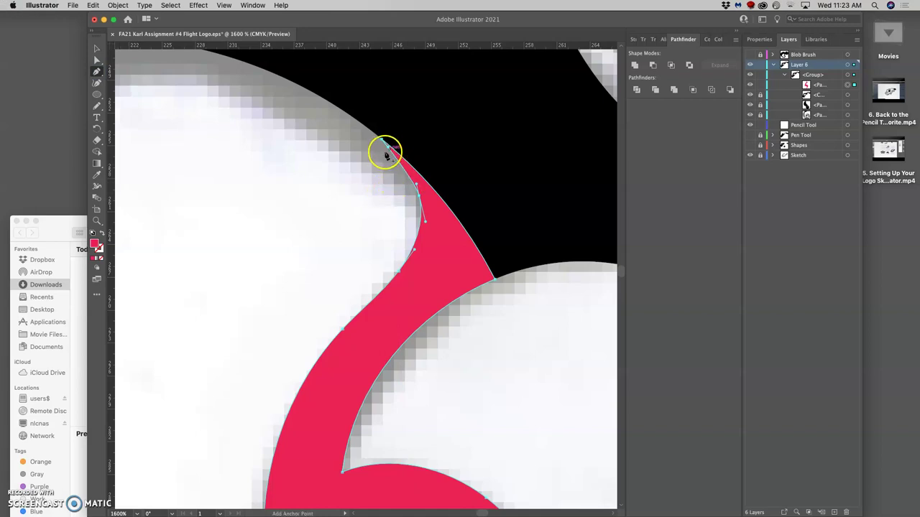
pyautogui.press('super')
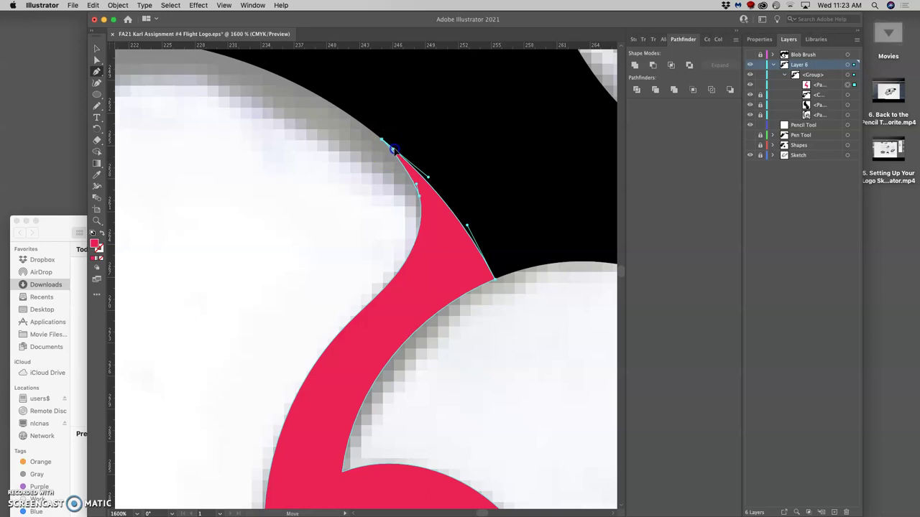
pyautogui.moveTo(394, 149); pyautogui.dragTo(401, 148)
pyautogui.click(390, 184)
pyautogui.scroll(-4, 362, 293)
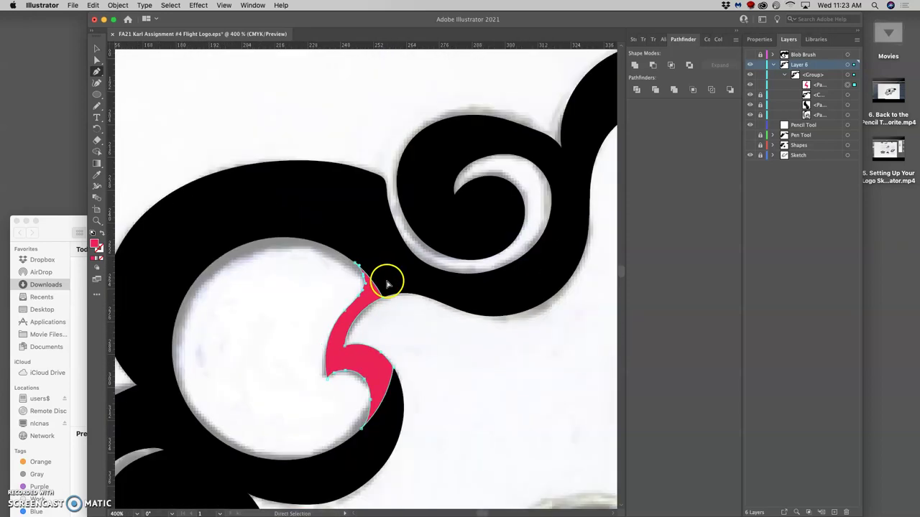
pyautogui.moveTo(433, 357); pyautogui.dragTo(452, 294)
# Switch to the Blob Brush and set its paint colour to near-black 020202
pyautogui.click(95, 58)
pyautogui.click(202, 94)
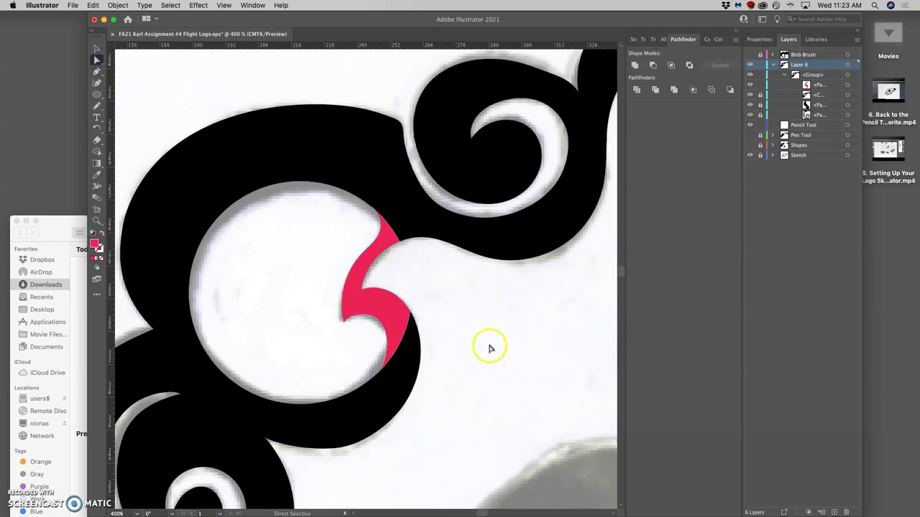
pyautogui.scroll(-2, 481, 338)
pyautogui.scroll(4, 476, 335)
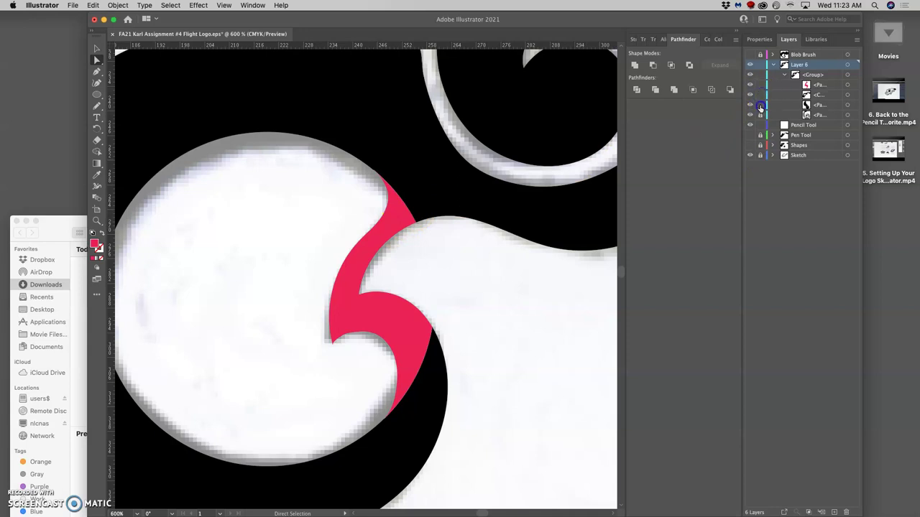
pyautogui.click(297, 189)
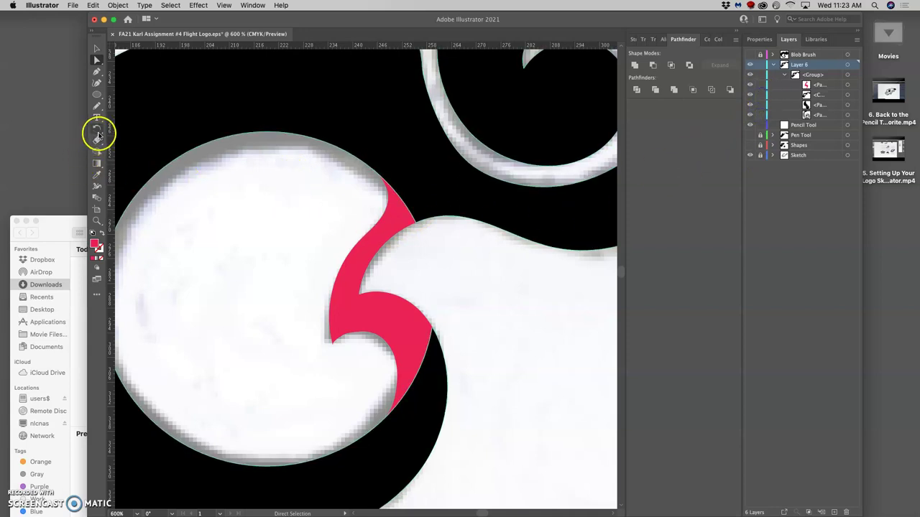
pyautogui.click(97, 106)
pyautogui.moveTo(98, 106)
pyautogui.mouseDown()
pyautogui.moveTo(133, 119)
pyautogui.moveTo(137, 131)
pyautogui.mouseUp()
pyautogui.doubleClick(95, 246)
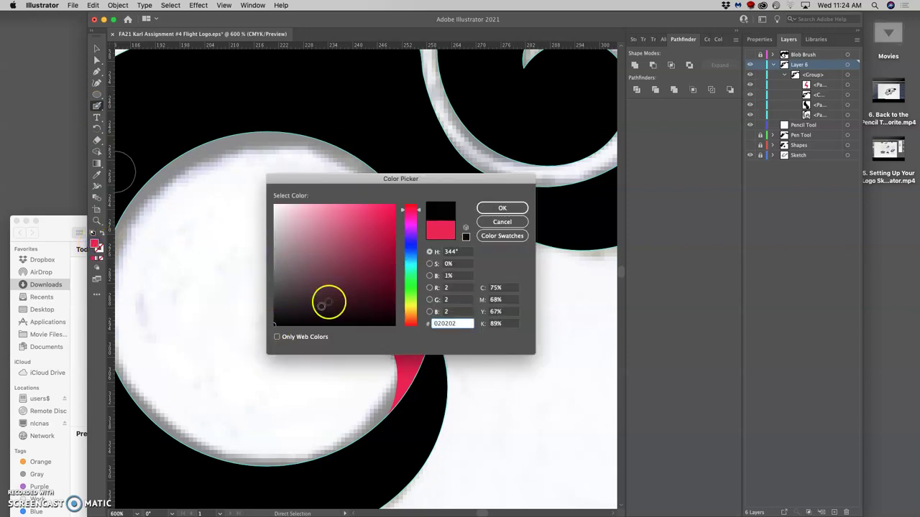
pyautogui.click(492, 208)
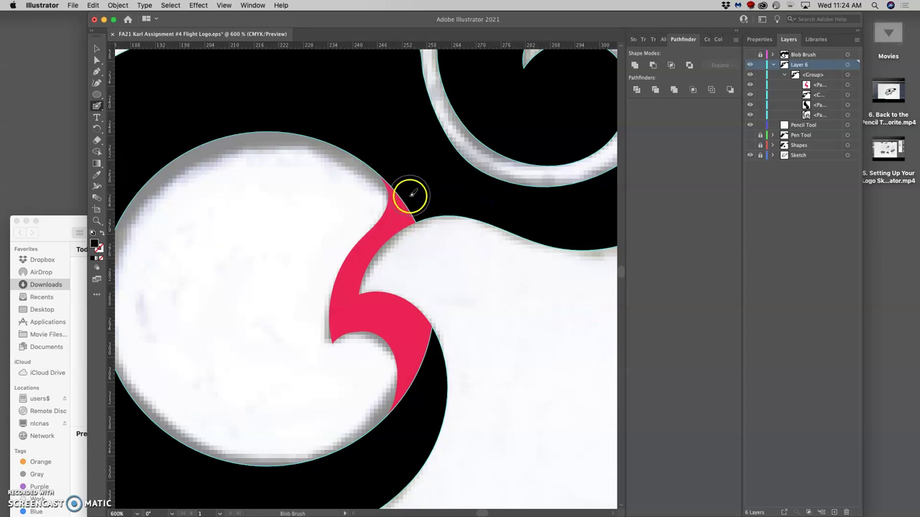
# Paint trial black blobs over the red hook's tip and undo them
pyautogui.moveTo(410, 195); pyautogui.dragTo(406, 198)
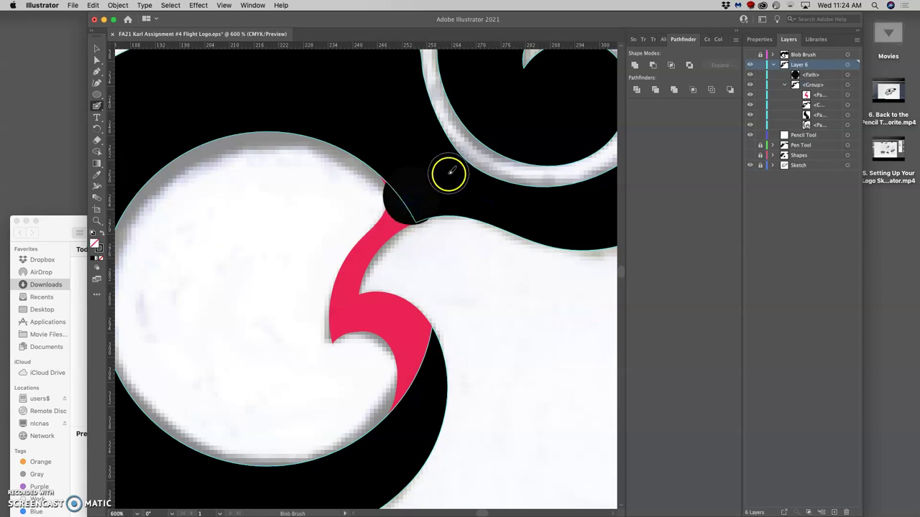
pyautogui.press('super+z')
pyautogui.click(848, 66)
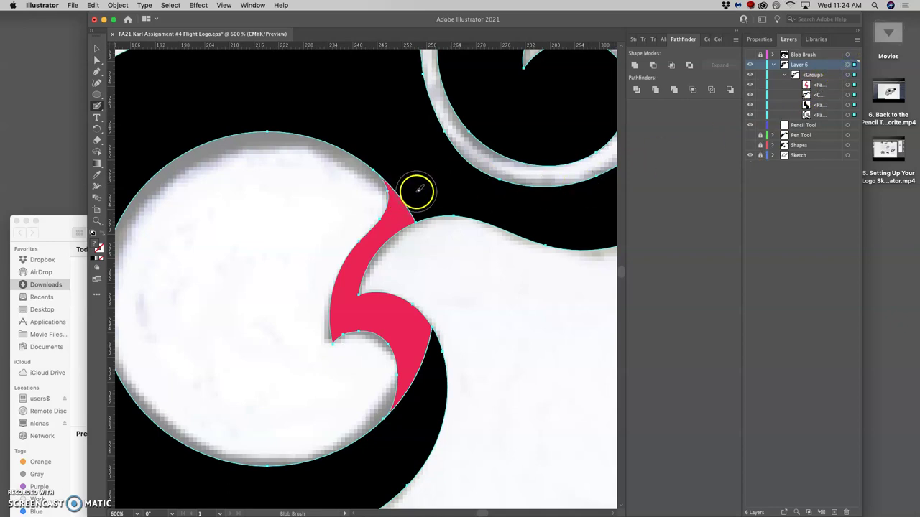
pyautogui.moveTo(417, 191); pyautogui.dragTo(418, 189)
pyautogui.press('super+z')
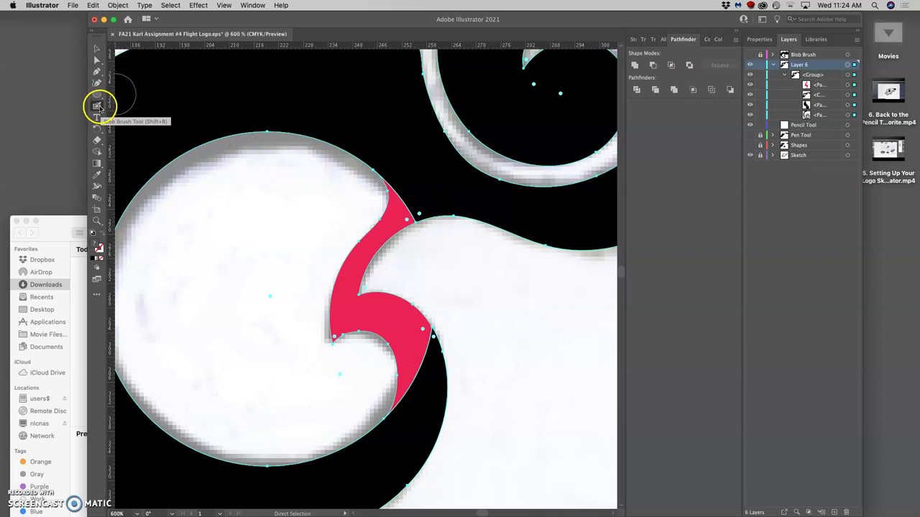
# Set the Blob Brush size to 7 pt, test strokes along the red hook, and undo them
pyautogui.doubleClick(99, 107)
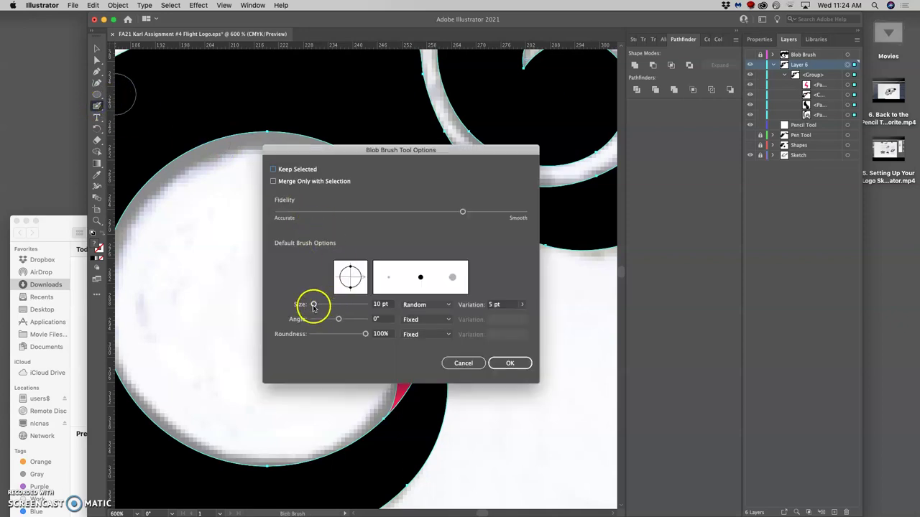
pyautogui.moveTo(313, 304); pyautogui.dragTo(314, 308)
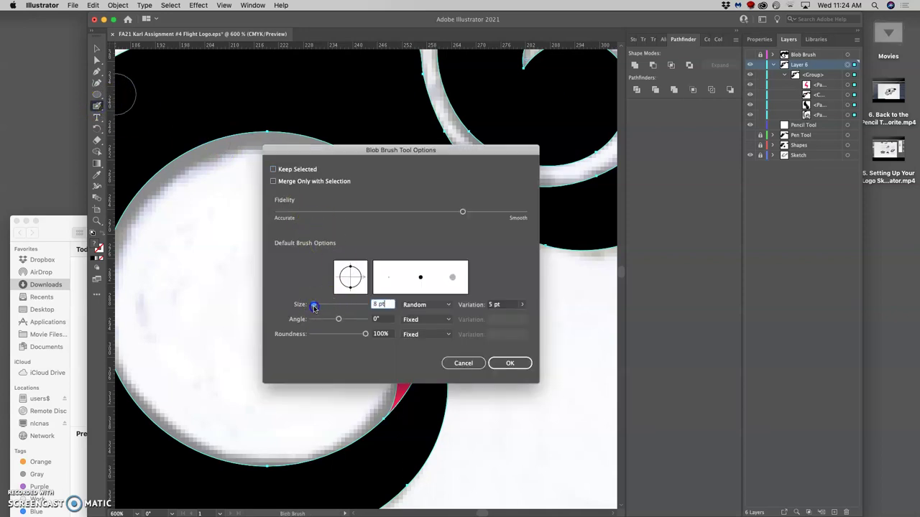
pyautogui.click(509, 363)
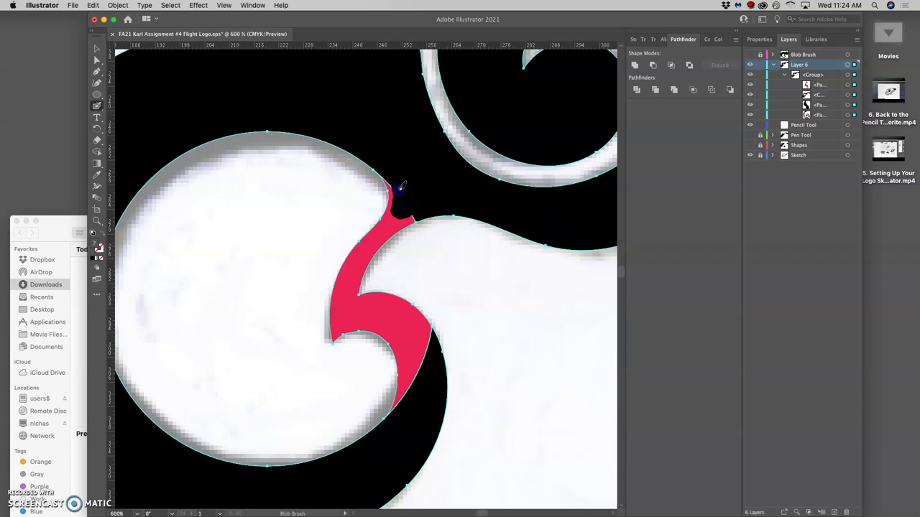
pyautogui.moveTo(401, 195); pyautogui.dragTo(421, 191)
pyautogui.moveTo(421, 340); pyautogui.dragTo(430, 357)
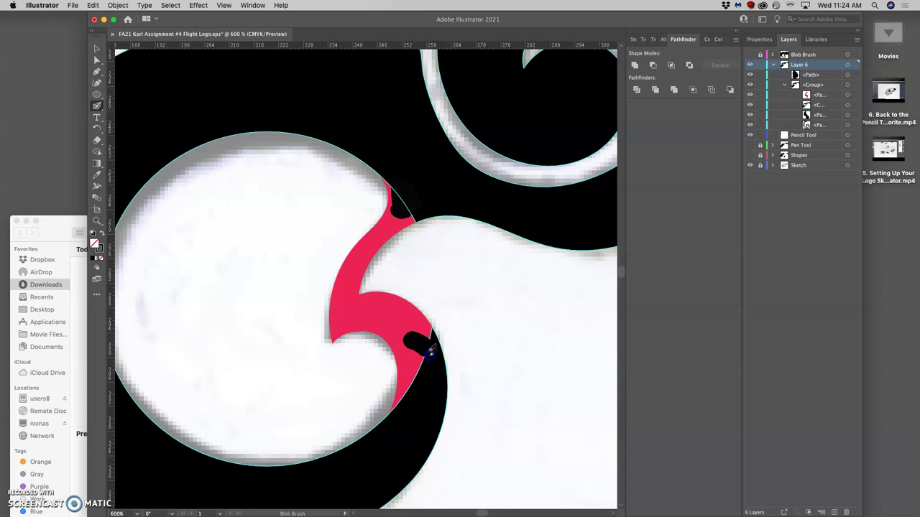
pyautogui.moveTo(415, 398)
pyautogui.mouseDown()
pyautogui.moveTo(423, 368)
pyautogui.moveTo(389, 414)
pyautogui.moveTo(439, 330)
pyautogui.moveTo(455, 365)
pyautogui.mouseUp()
pyautogui.press('super+z')
pyautogui.press('super+z')
pyautogui.press('super+z')
pyautogui.press('super+z')
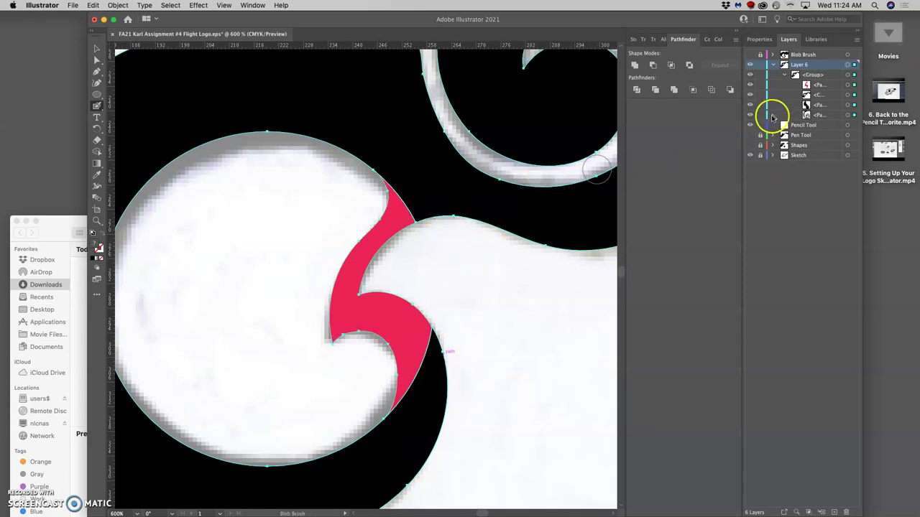
# Unite the black swirl and red piece with Pathfinder, then zoom and pan along the edge
pyautogui.press('super+minus')
pyautogui.press('super+minus')
pyautogui.press('super+minus')
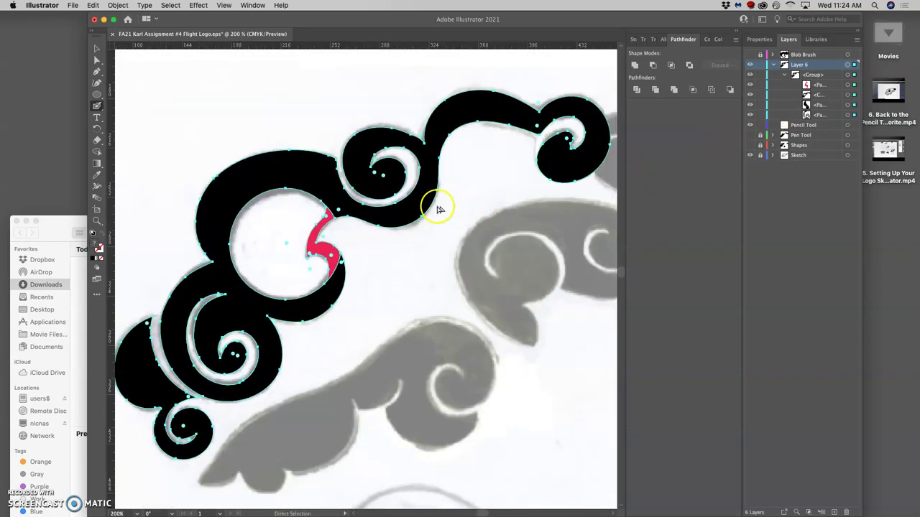
pyautogui.click(637, 65)
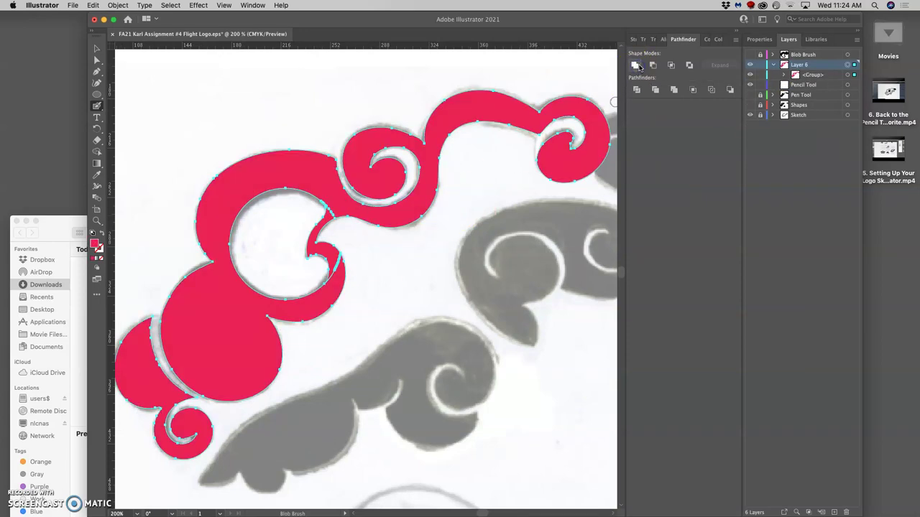
pyautogui.press('super+plus')
pyautogui.press('super+plus')
pyautogui.press('super+plus')
pyautogui.press('super+plus')
pyautogui.press('super+plus')
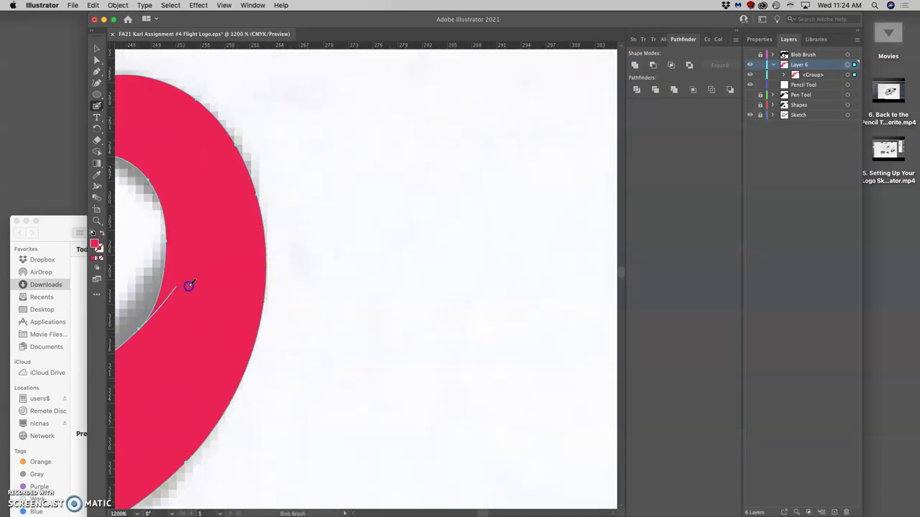
pyautogui.press('super+shift+a')
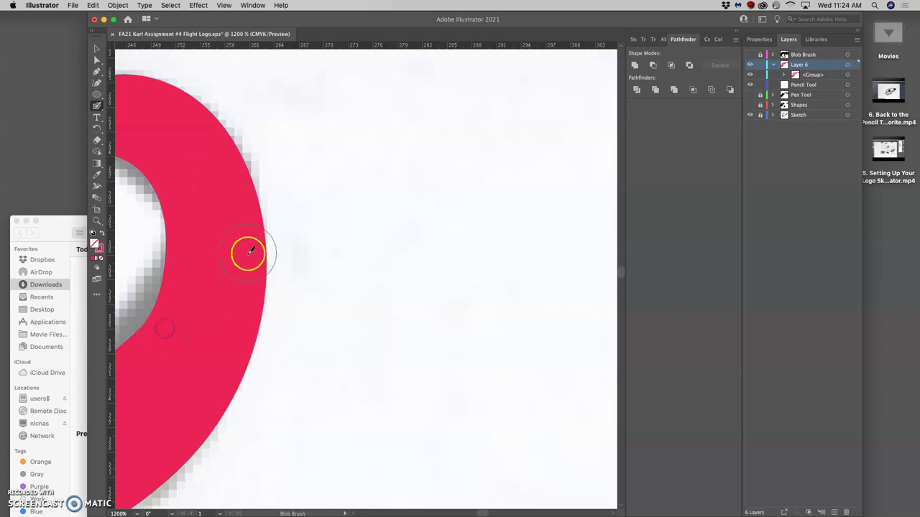
pyautogui.moveTo(225, 260)
pyautogui.mouseDown()
pyautogui.moveTo(345, 338)
pyautogui.moveTo(403, 329)
pyautogui.moveTo(400, 372)
pyautogui.mouseUp()
# Select the merged red swirl and zoom out to view the whole cloud
pyautogui.press('a')
pyautogui.click(427, 129)
pyautogui.press('super+minus')
pyautogui.press('super+minus')
pyautogui.press('super+minus')
pyautogui.press('super+minus')
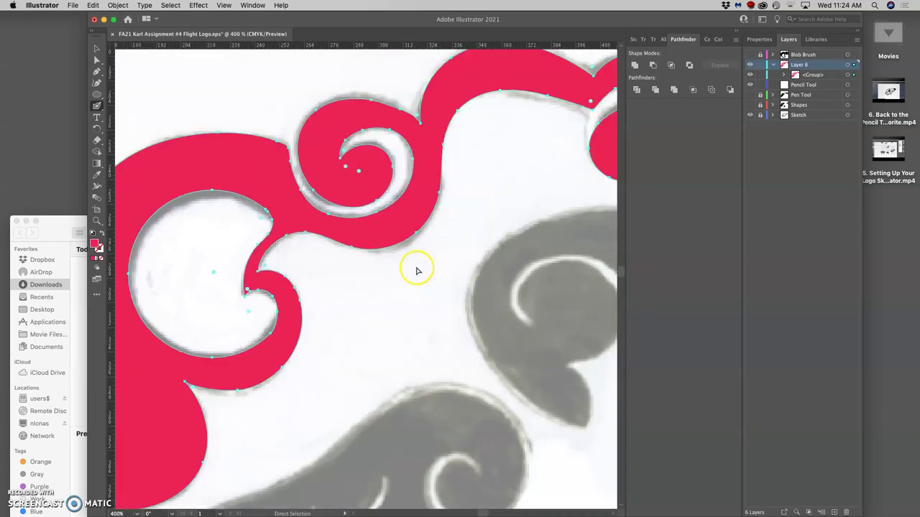
pyautogui.press('super+minus')
pyautogui.press('super+minus')
pyautogui.hotkey('shift', 'b')
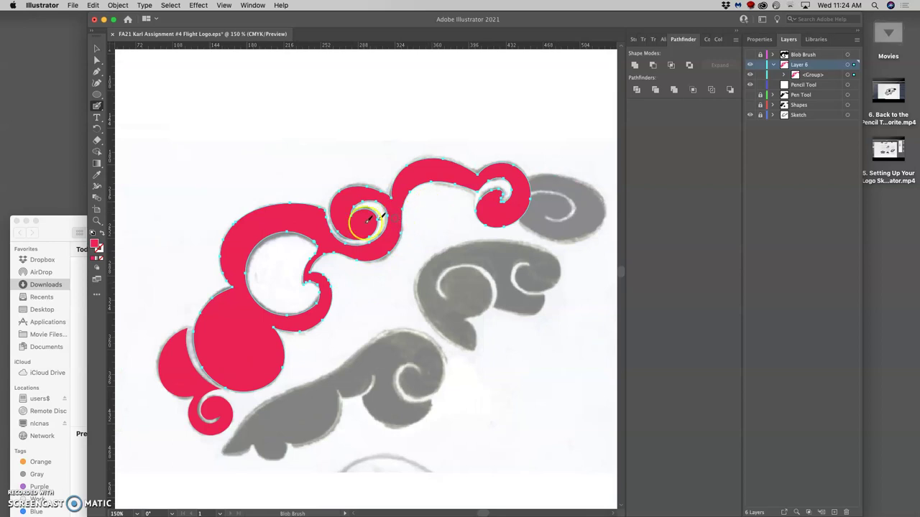
pyautogui.press('super')
# Fill the merged swirl with black through the Color Picker
pyautogui.click(96, 262)
pyautogui.doubleClick(96, 247)
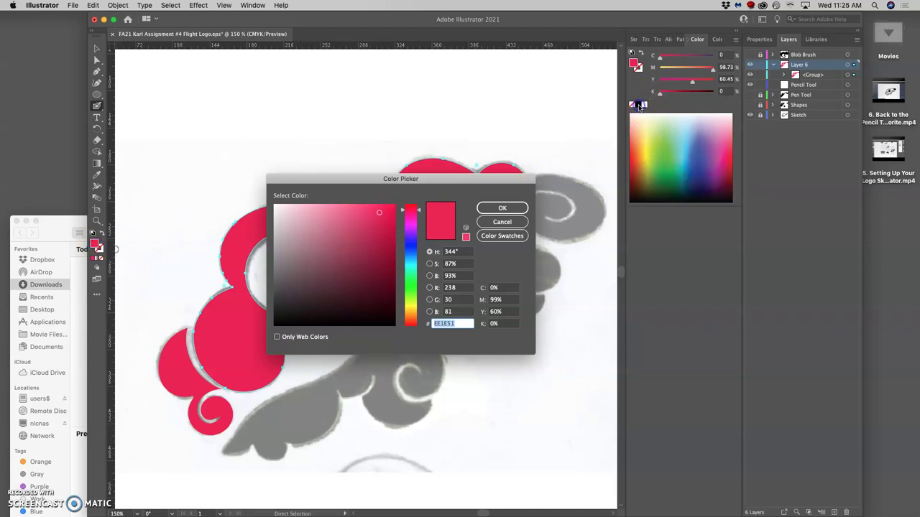
pyautogui.moveTo(350, 225); pyautogui.dragTo(264, 335)
pyautogui.click(502, 208)
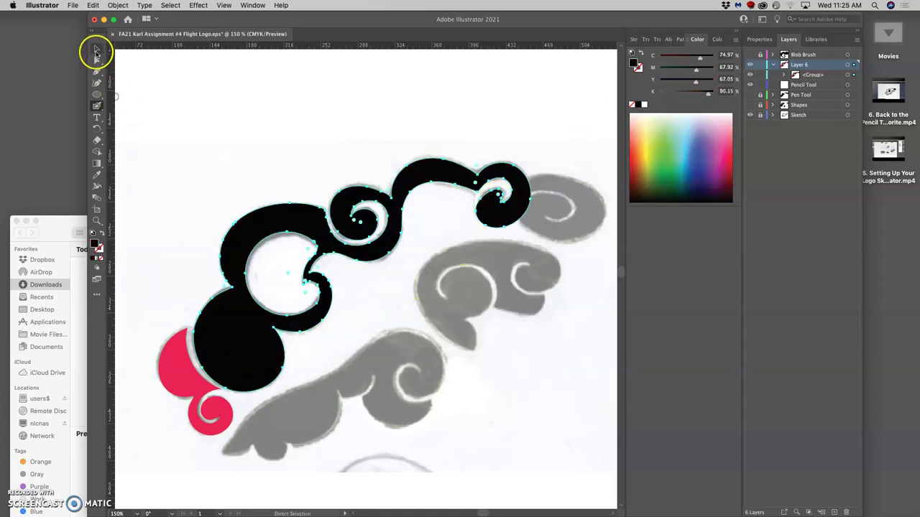
# Fill the small pink lower-left curl near-black, then zoom in to inspect where the shapes meet
pyautogui.click(97, 61)
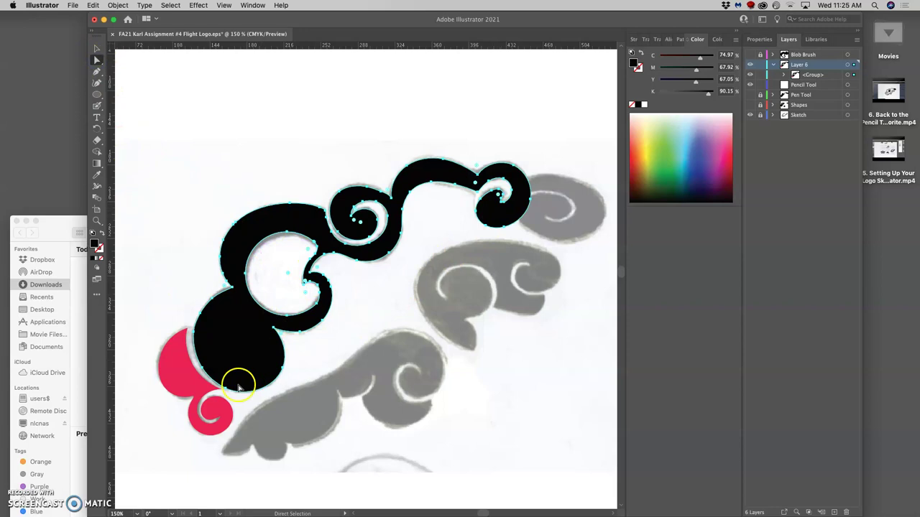
pyautogui.click(183, 377)
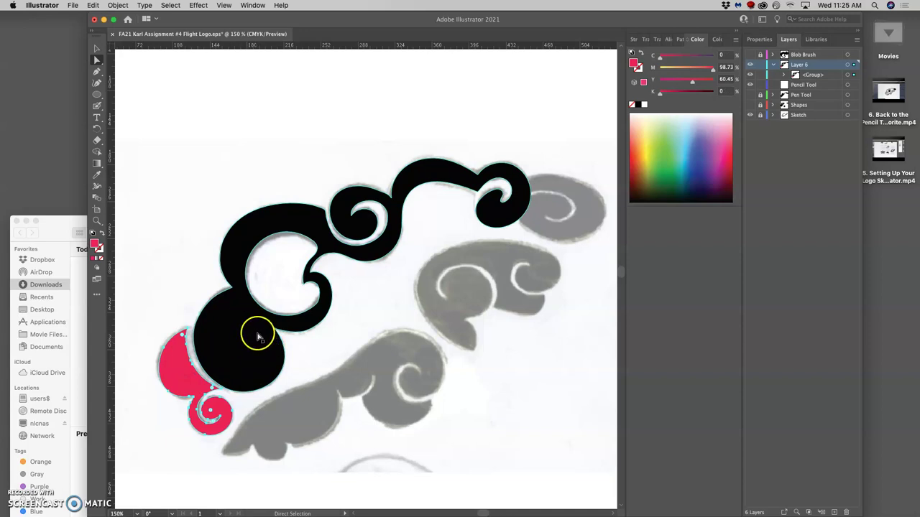
pyautogui.click(186, 374)
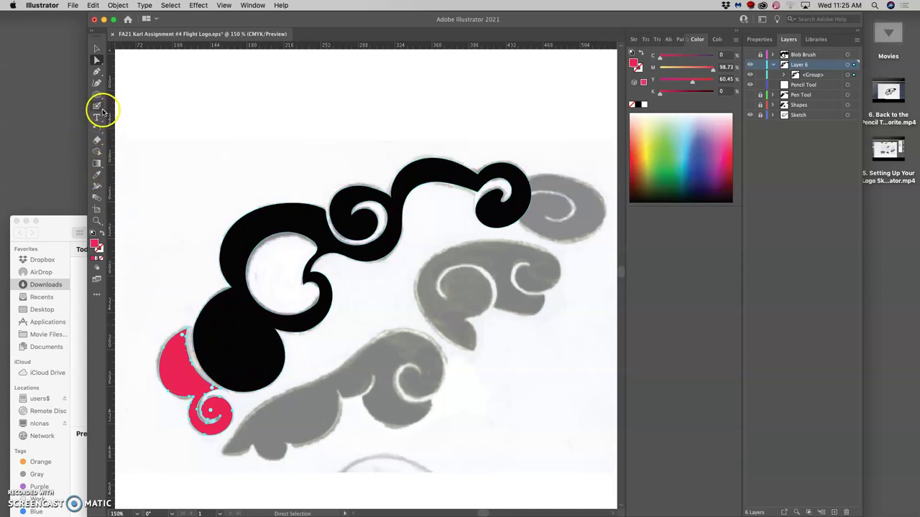
pyautogui.doubleClick(94, 244)
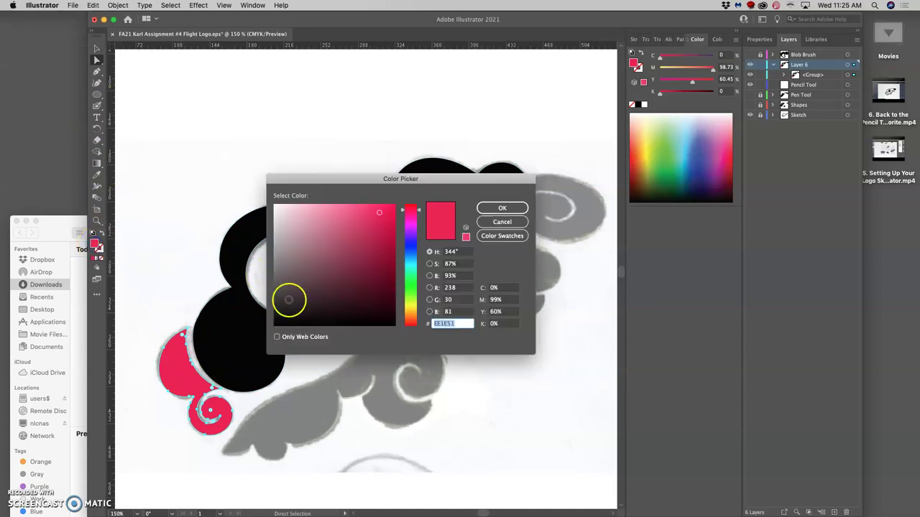
pyautogui.moveTo(289, 307); pyautogui.dragTo(278, 322)
pyautogui.click(502, 208)
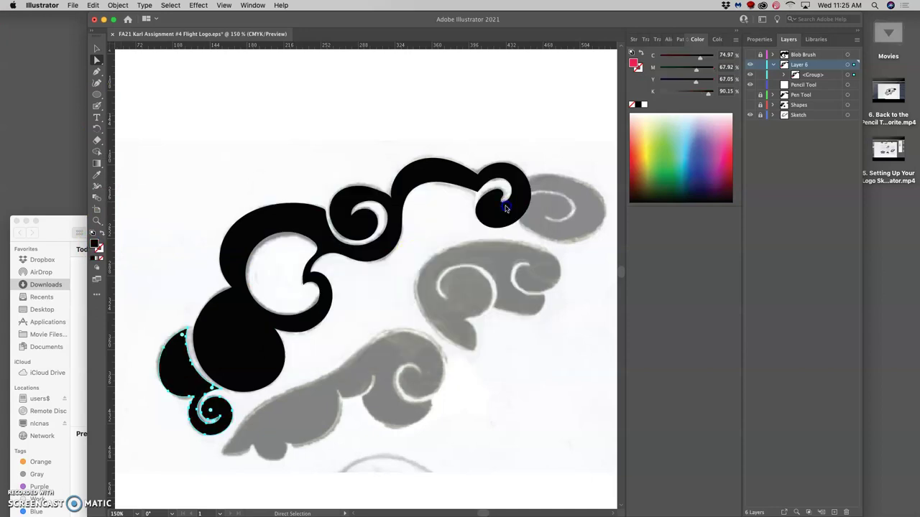
pyautogui.press('super+minus')
pyautogui.press('super+minus')
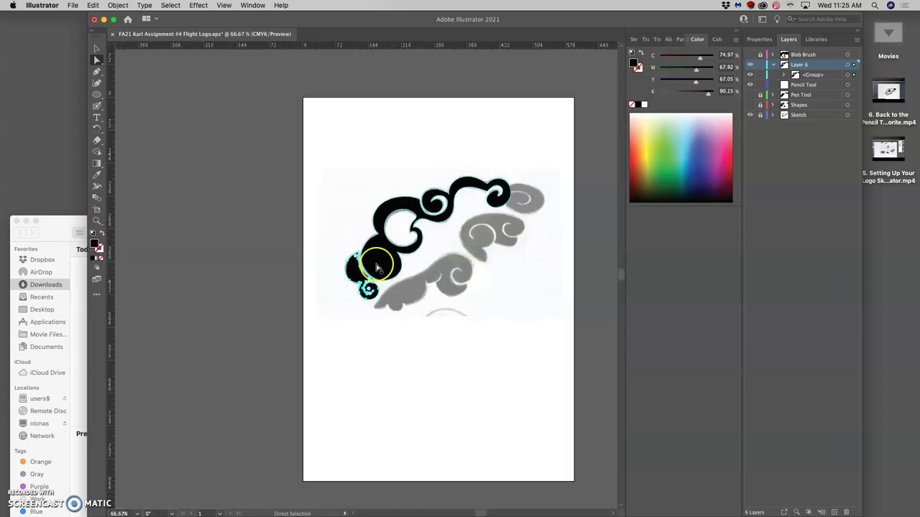
pyautogui.press('super+equal')
pyautogui.press('super+equal')
pyautogui.press('super+equal')
pyautogui.press('a')
pyautogui.press('super+equal')
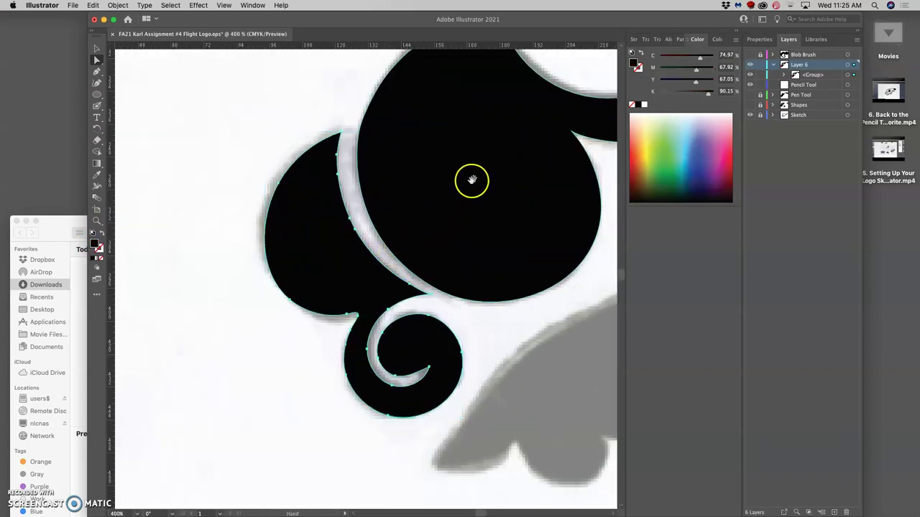
pyautogui.press('super+equal')
pyautogui.moveTo(516, 194); pyautogui.dragTo(444, 268)
pyautogui.moveTo(452, 91); pyautogui.dragTo(446, 191)
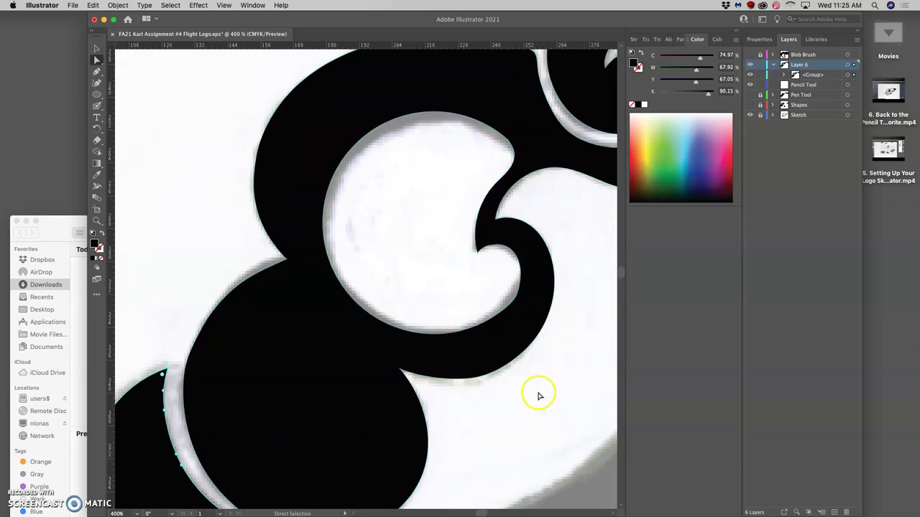
# Zoom out and toggle the Sketch layer's visibility off and back on
pyautogui.press('super+minus')
pyautogui.press('super+minus')
pyautogui.press('super+minus')
pyautogui.press('super+minus')
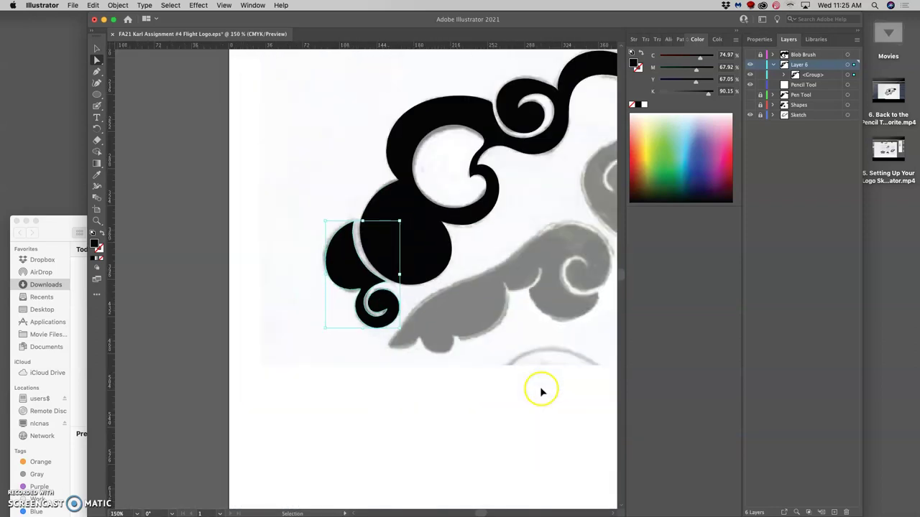
pyautogui.click(750, 115)
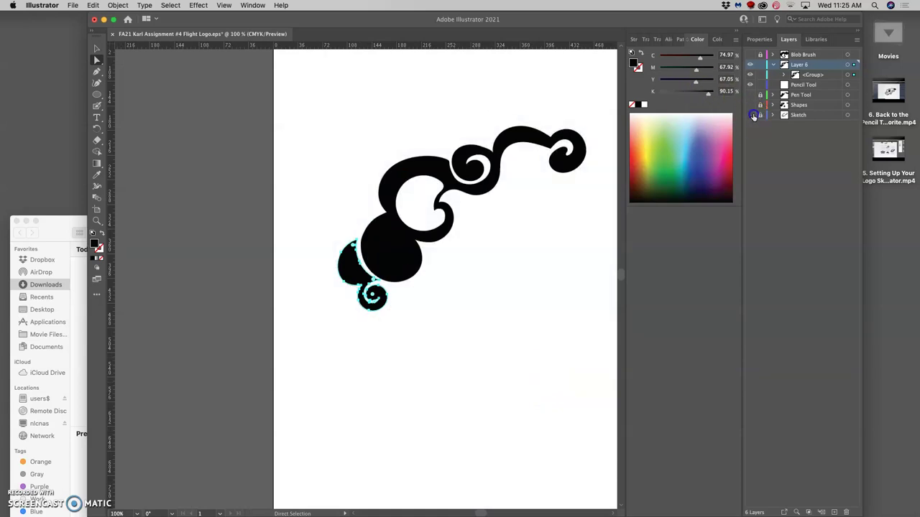
pyautogui.click(753, 113)
pyautogui.click(754, 114)
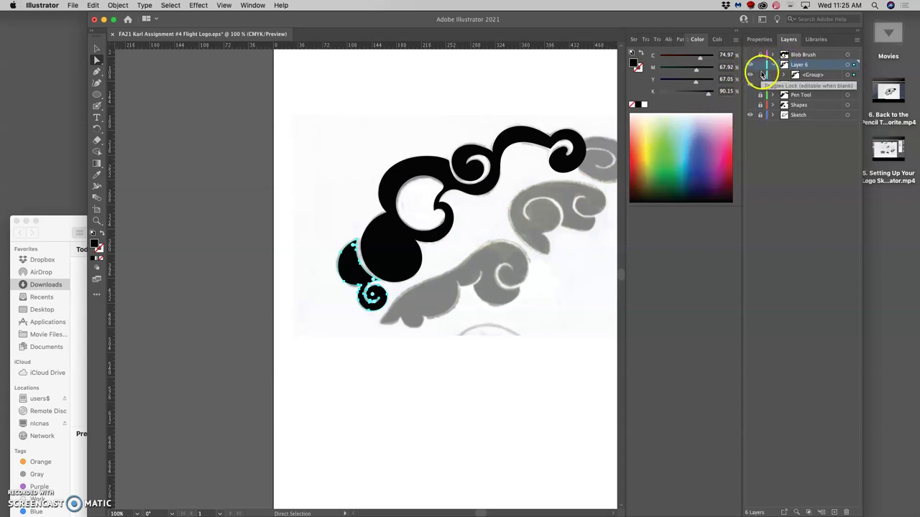
# Move the Pencil Tool layer below Sketch in the Layers panel and deselect the artwork
pyautogui.moveTo(806, 84); pyautogui.dragTo(809, 98)
pyautogui.moveTo(814, 273); pyautogui.dragTo(815, 274)
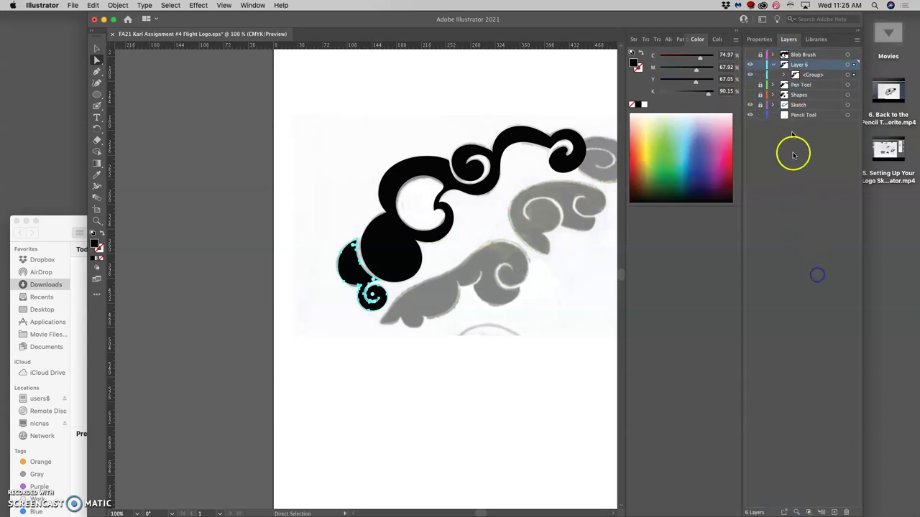
pyautogui.click(785, 75)
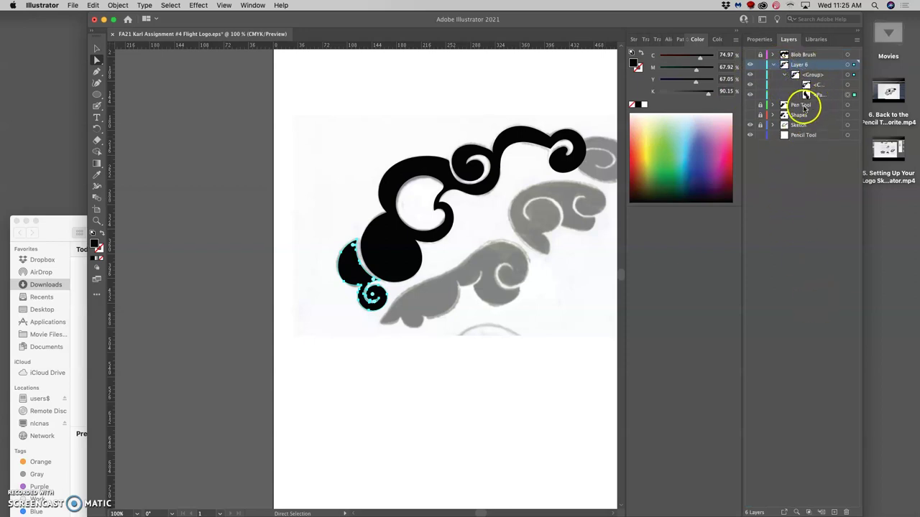
pyautogui.click(784, 75)
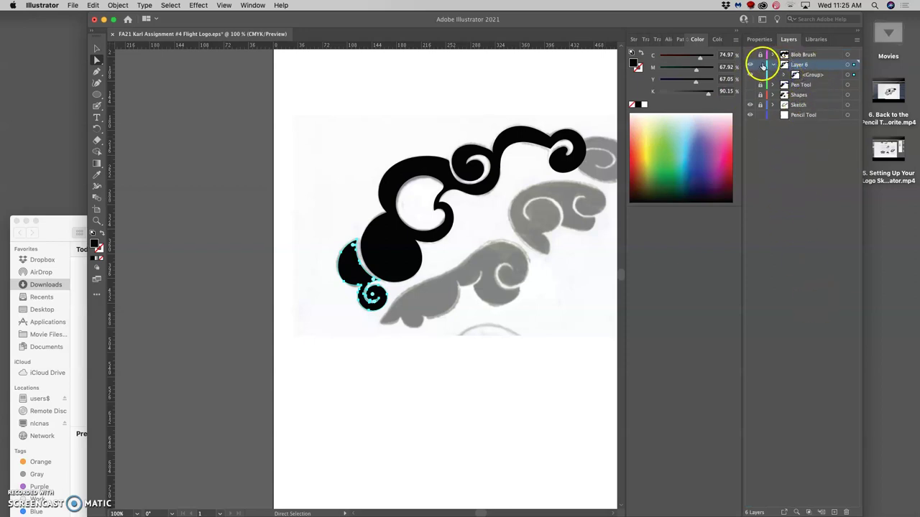
pyautogui.click(762, 65)
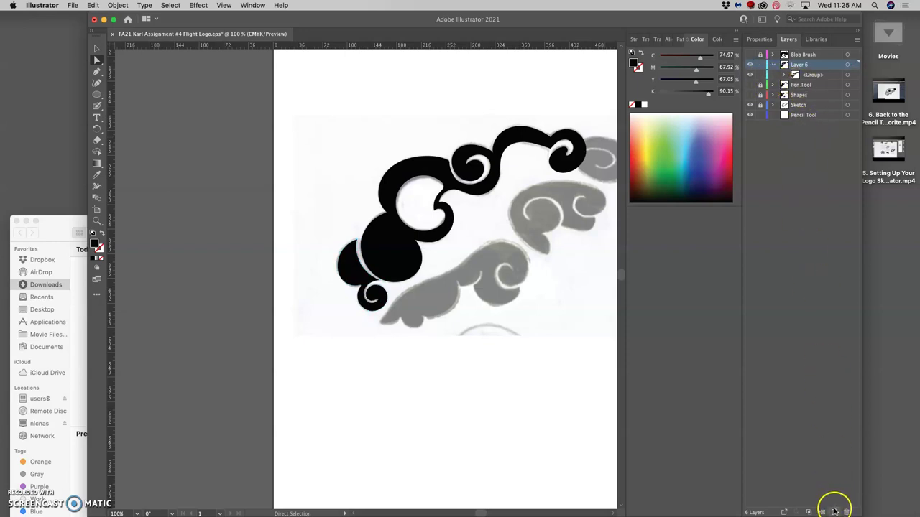
# Add a new Layer 7 and hide the black cloud on Layer 6
pyautogui.click(834, 511)
pyautogui.click(750, 75)
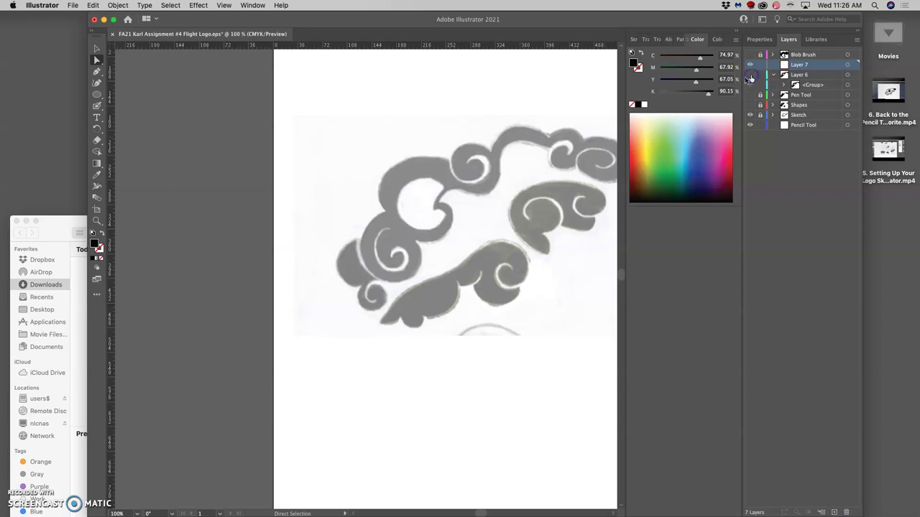
pyautogui.scroll(5, 525, 212)
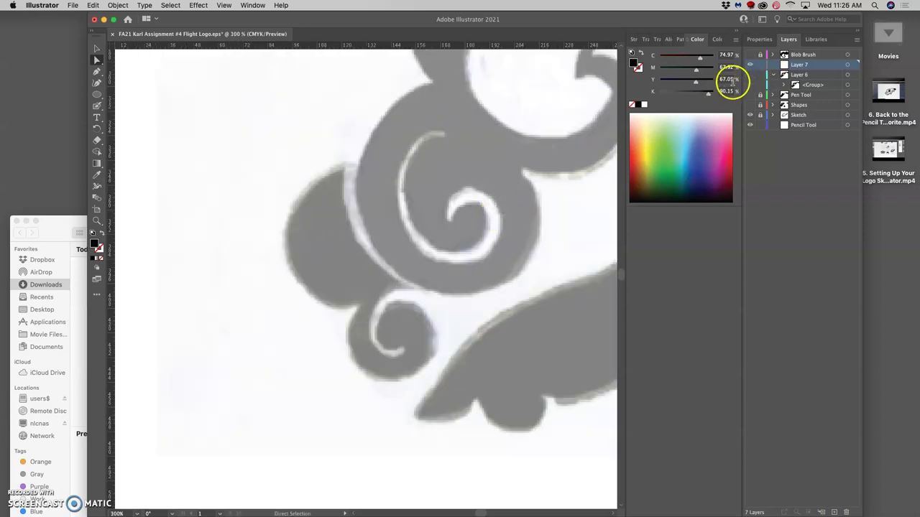
# Trace the sketch's inner spiral with the Pencil and fill it solid black with no stroke
pyautogui.moveTo(95, 107)
pyautogui.mouseDown()
pyautogui.moveTo(116, 108)
pyautogui.moveTo(132, 128)
pyautogui.mouseUp()
pyautogui.moveTo(455, 119); pyautogui.dragTo(445, 132)
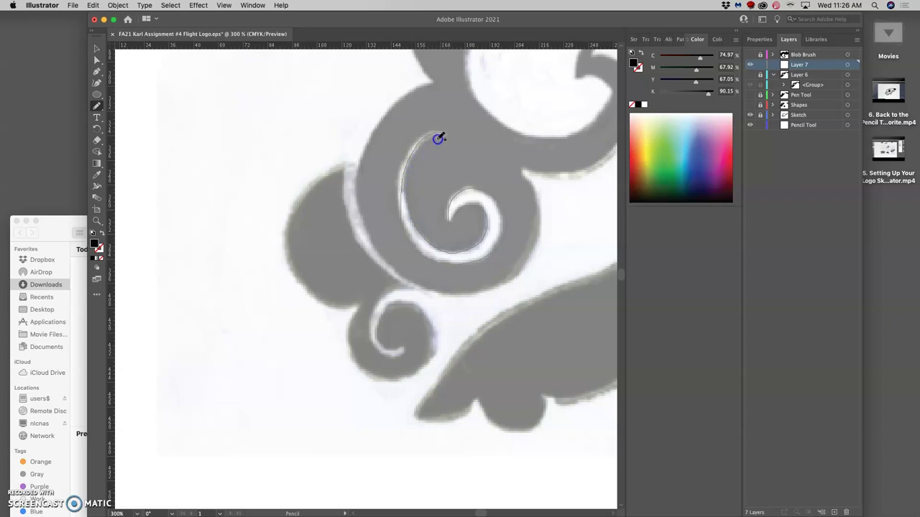
pyautogui.moveTo(447, 132); pyautogui.dragTo(447, 133)
pyautogui.press('super')
pyautogui.click(94, 261)
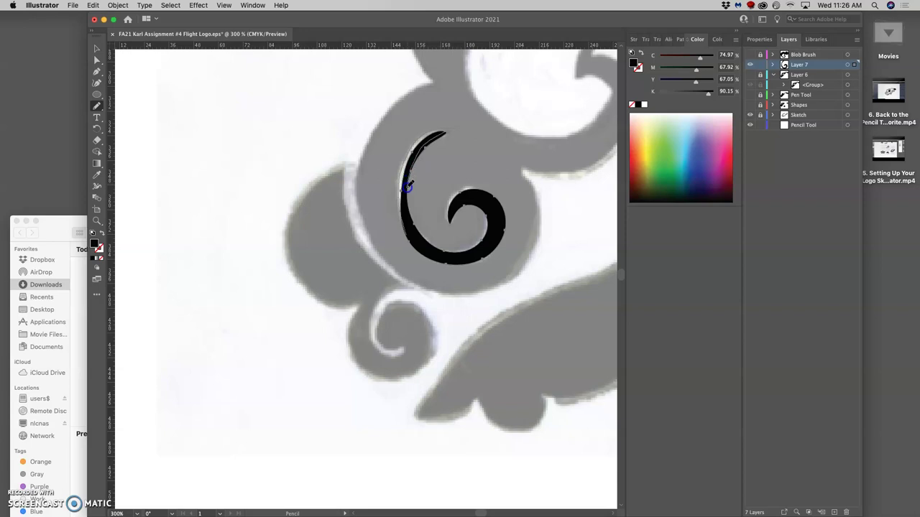
# Redraw the spiral's upper stroke and lower curve, then nudge it slightly left
pyautogui.moveTo(408, 194)
pyautogui.mouseDown()
pyautogui.moveTo(421, 258)
pyautogui.moveTo(403, 170)
pyautogui.mouseUp()
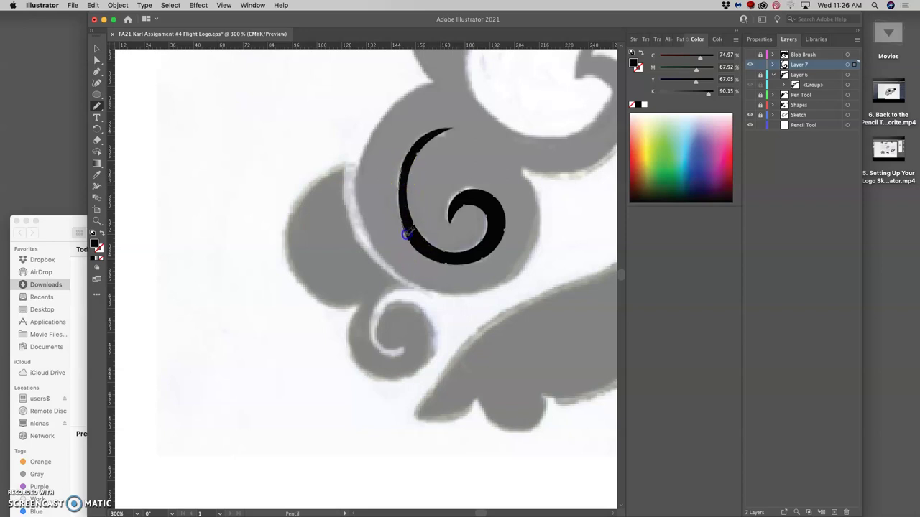
pyautogui.moveTo(414, 246)
pyautogui.mouseDown()
pyautogui.moveTo(441, 276)
pyautogui.moveTo(491, 255)
pyautogui.moveTo(516, 213)
pyautogui.moveTo(430, 184)
pyautogui.moveTo(494, 254)
pyautogui.moveTo(447, 135)
pyautogui.mouseUp()
pyautogui.click(97, 48)
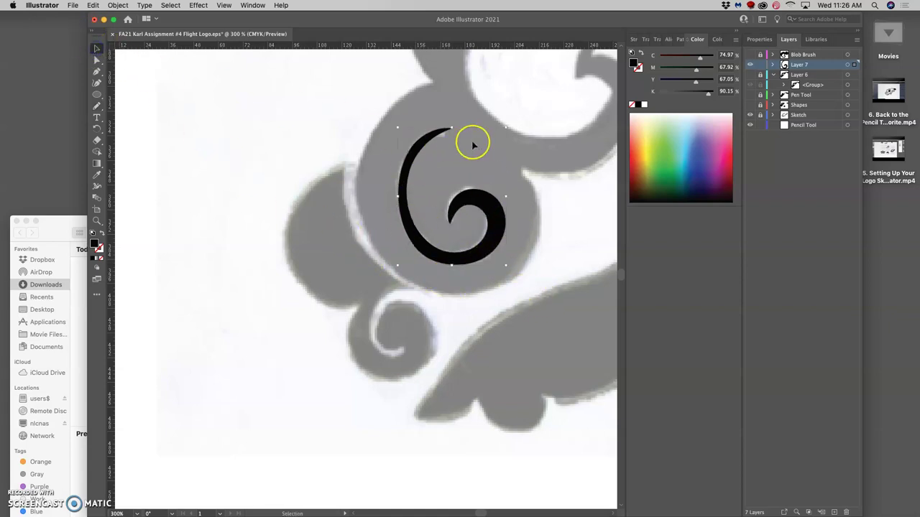
pyautogui.press('Left')
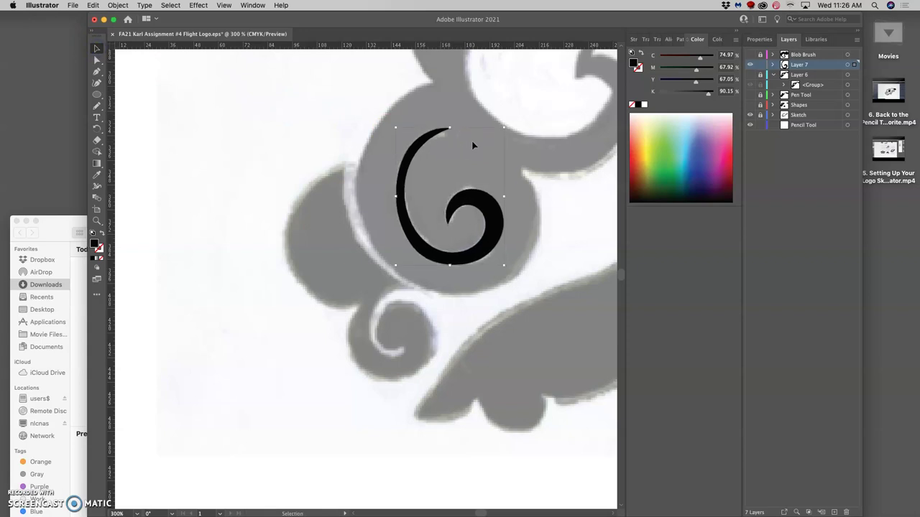
# Colour the spiral red and show the black cloud layer again
pyautogui.click(729, 166)
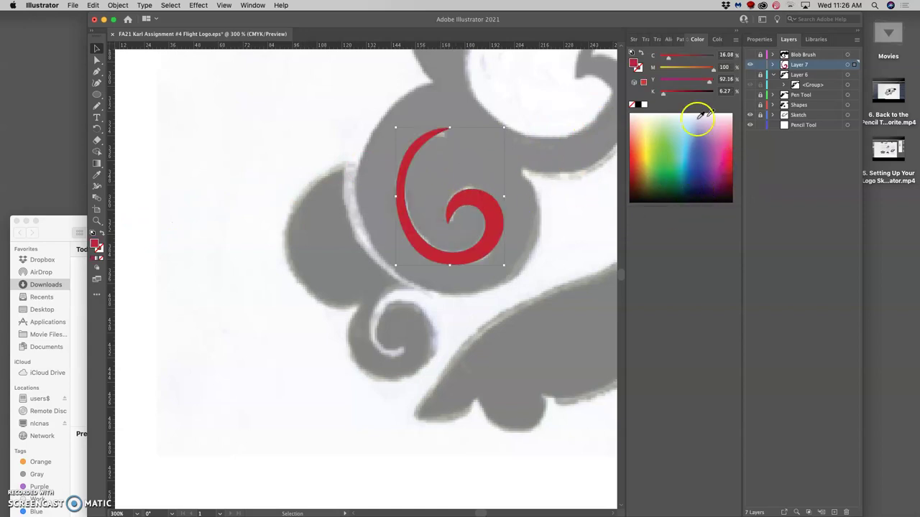
pyautogui.click(750, 76)
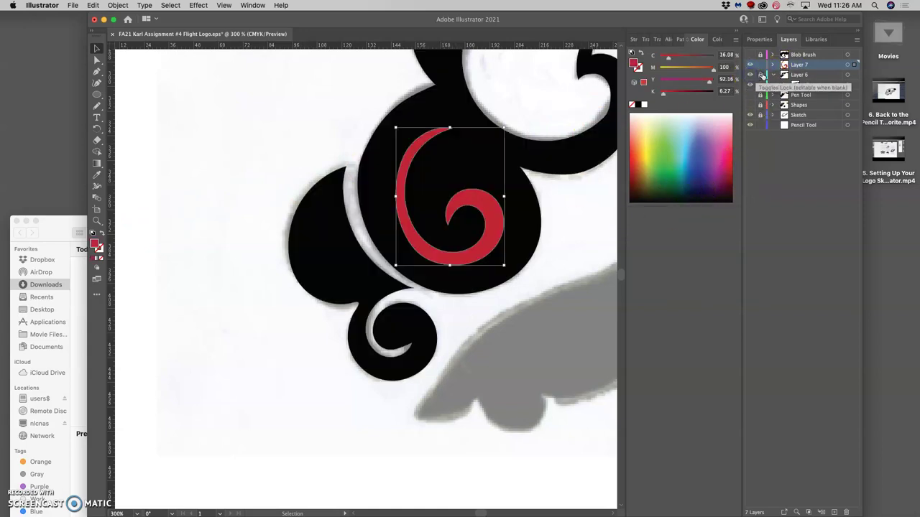
pyautogui.moveTo(776, 78); pyautogui.dragTo(842, 72)
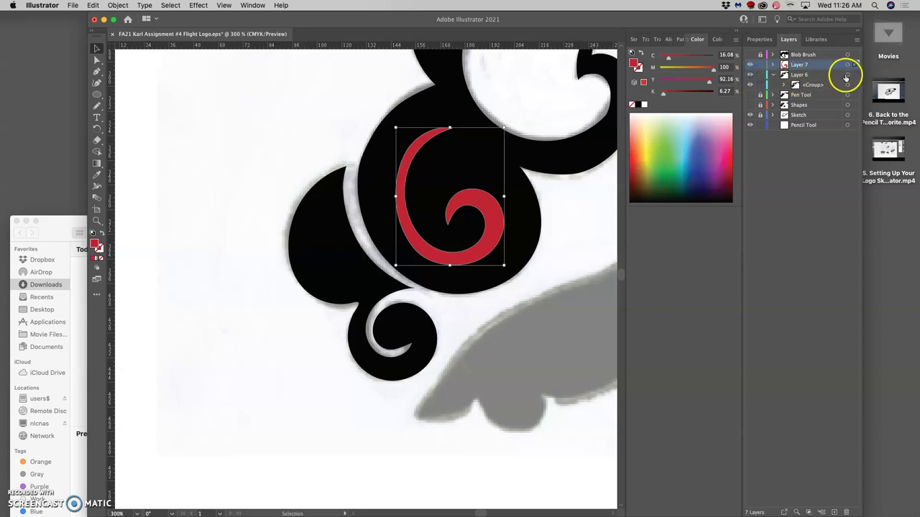
# Select the black cloud, try Minus Front, then undo the subtraction
pyautogui.click(845, 76)
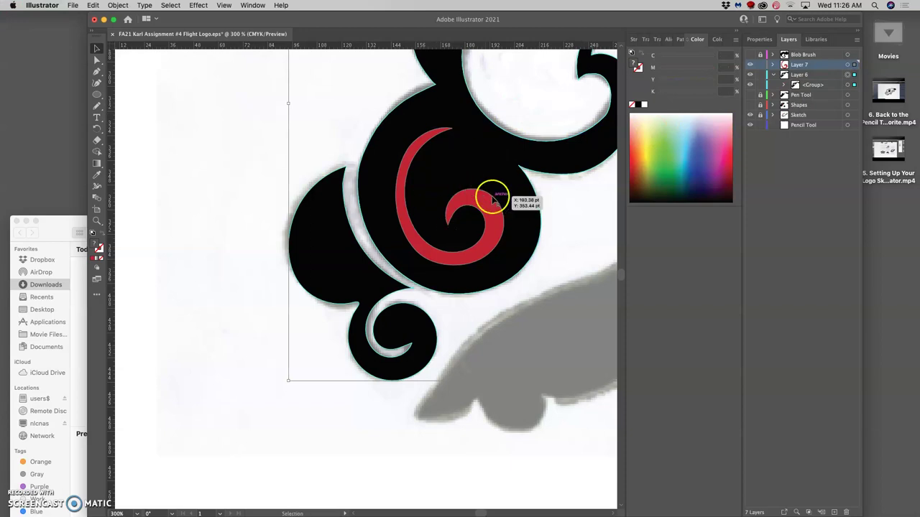
pyautogui.click(679, 39)
pyautogui.click(652, 65)
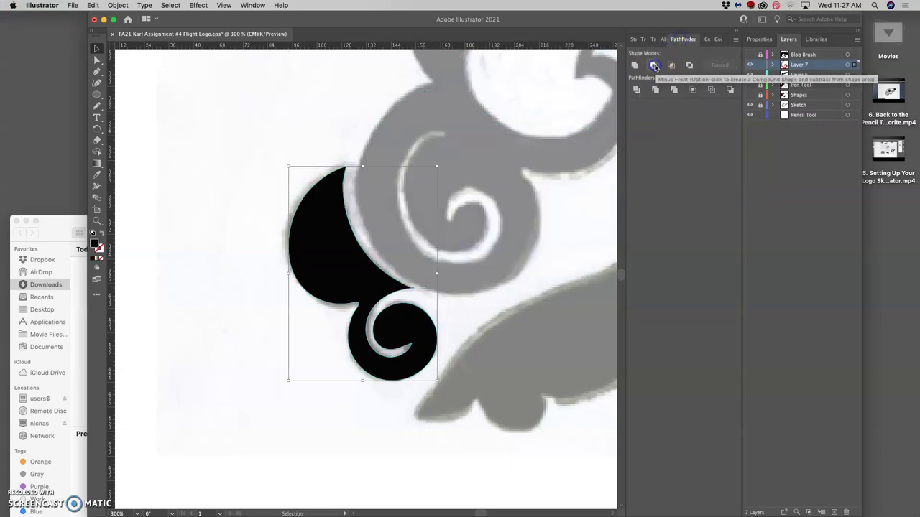
pyautogui.press('super+z')
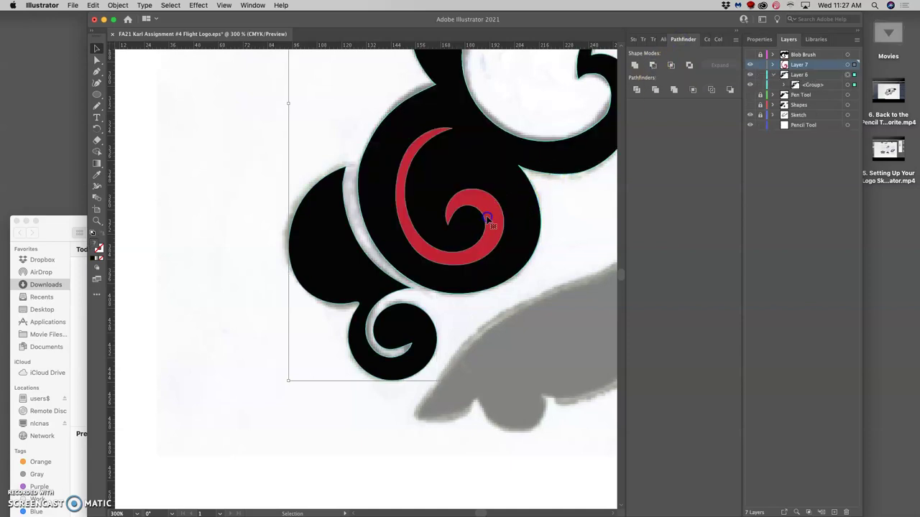
# Reselect the red spiral and expand the group to select its first path
pyautogui.click(96, 59)
pyautogui.click(140, 83)
pyautogui.press('v')
pyautogui.click(498, 191)
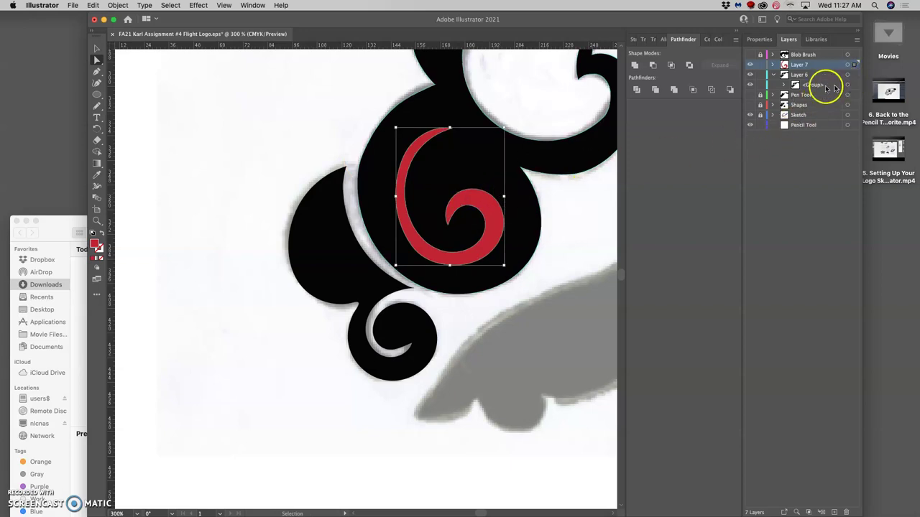
pyautogui.click(781, 87)
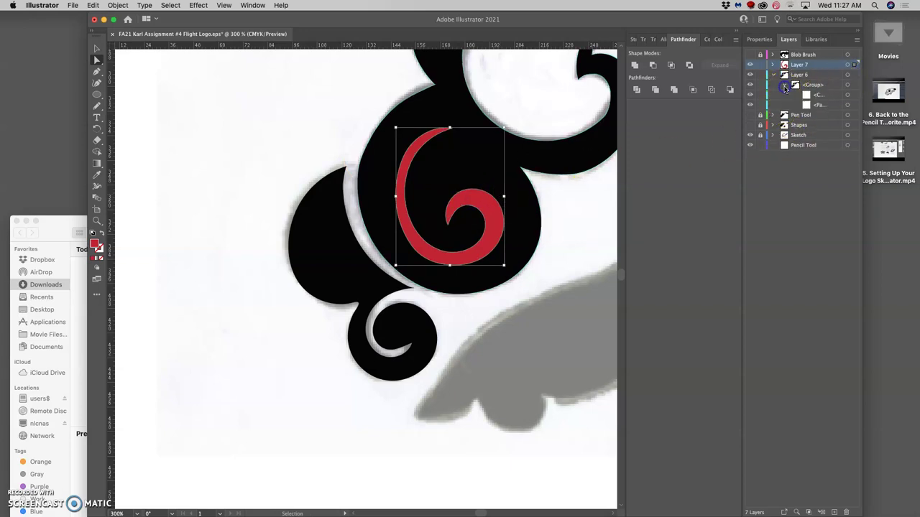
pyautogui.press('a')
pyautogui.click(847, 99)
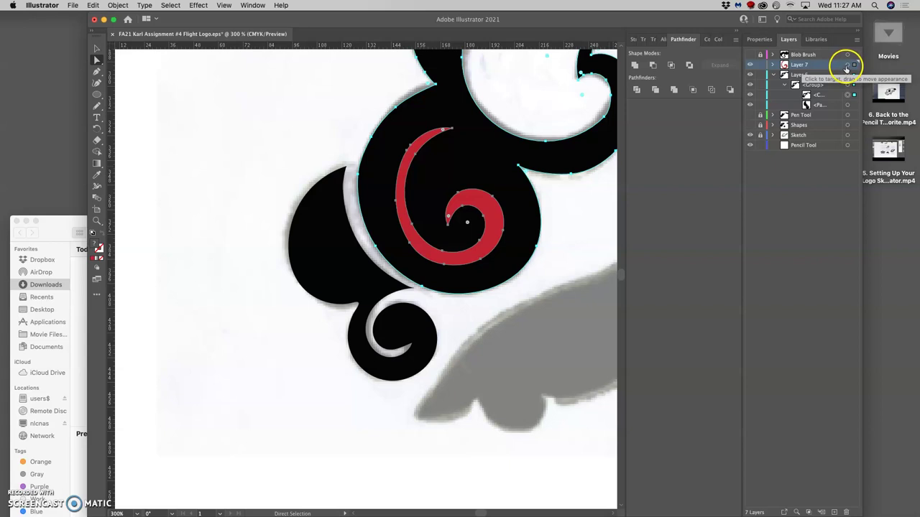
# Attempt Minus Front again with only the black cloud path selected
pyautogui.keyDown('shift'); pyautogui.click(494, 216); pyautogui.keyUp('shift')
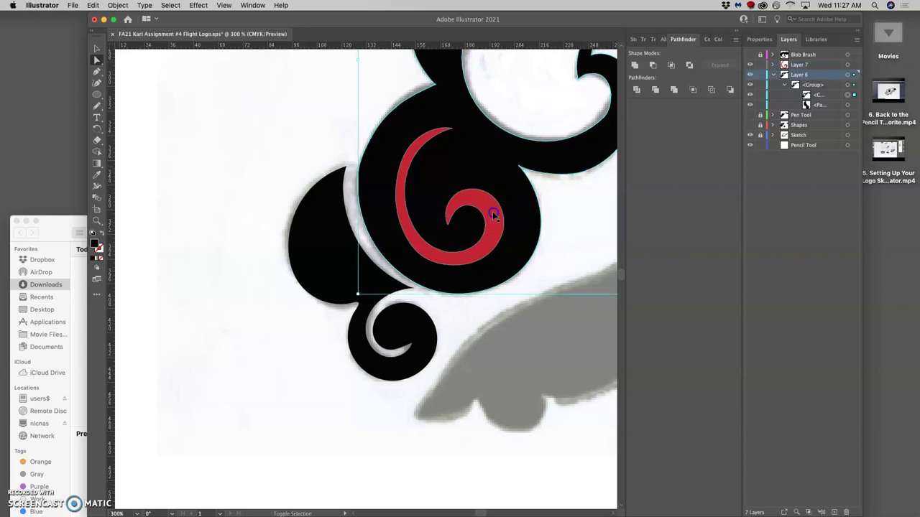
pyautogui.click(486, 260)
pyautogui.click(680, 62)
pyautogui.click(653, 66)
pyautogui.click(584, 204)
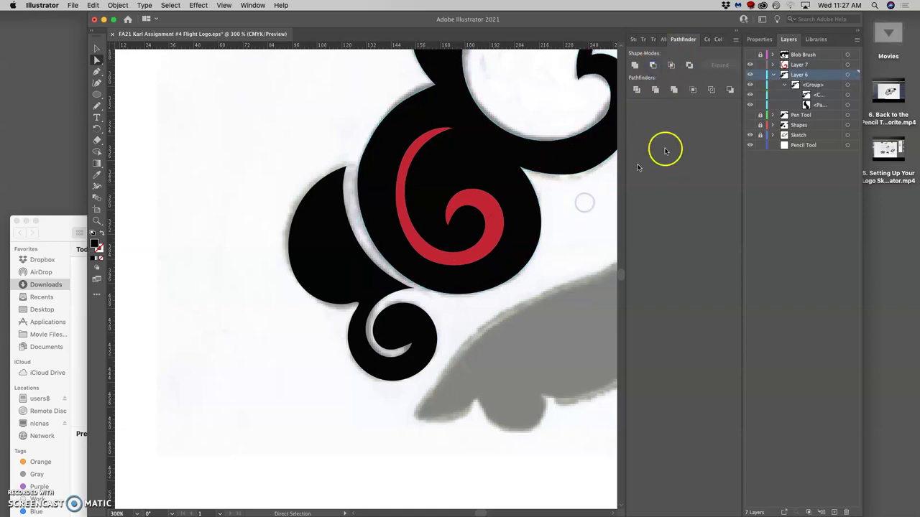
# Select the red spiral and black cloud paths in the Layers panel and apply Minus Front
pyautogui.click(796, 66)
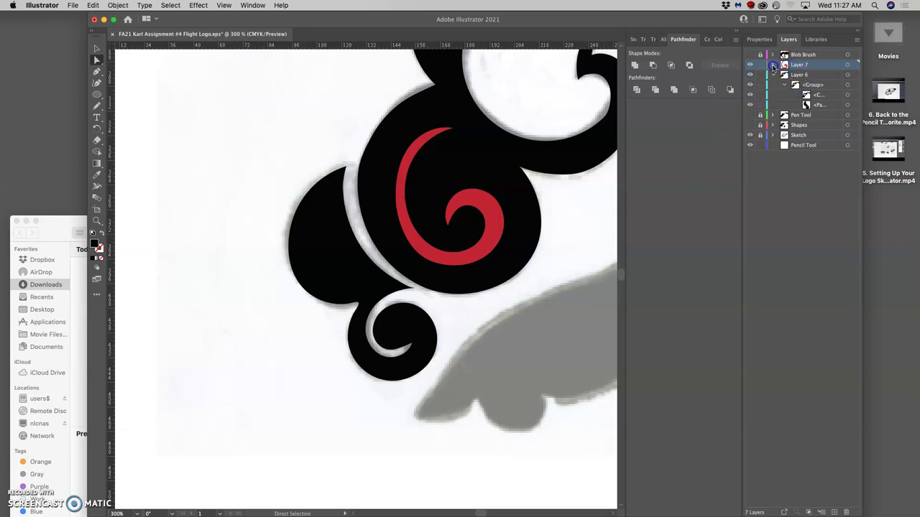
pyautogui.click(774, 66)
pyautogui.click(847, 75)
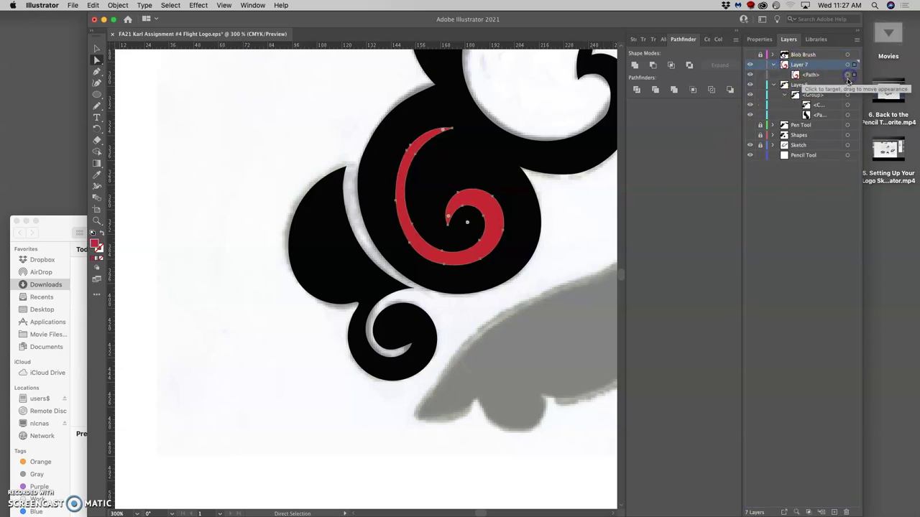
pyautogui.click(844, 98)
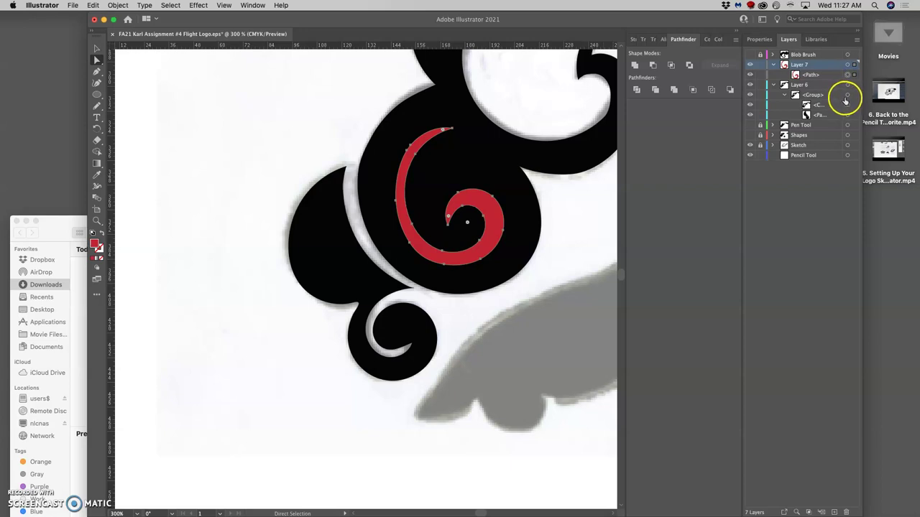
pyautogui.click(848, 104)
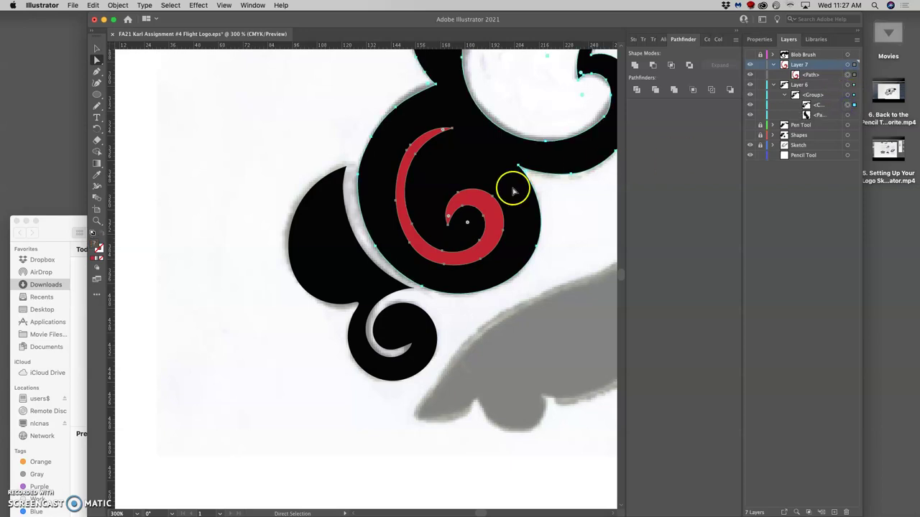
pyautogui.click(653, 65)
pyautogui.scroll(-6, 561, 141)
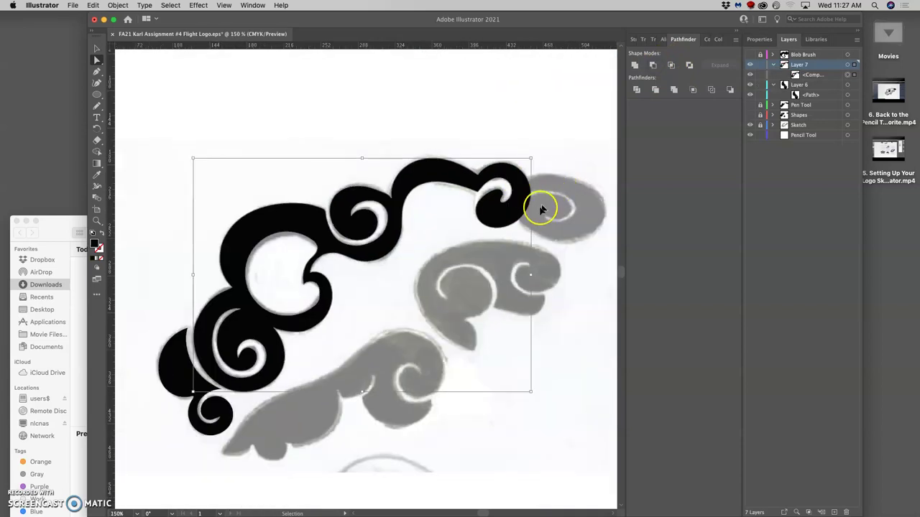
# Collapse Layers 6 and 7 and lock Layer 7 to protect the cloud
pyautogui.moveTo(345, 314); pyautogui.dragTo(417, 216)
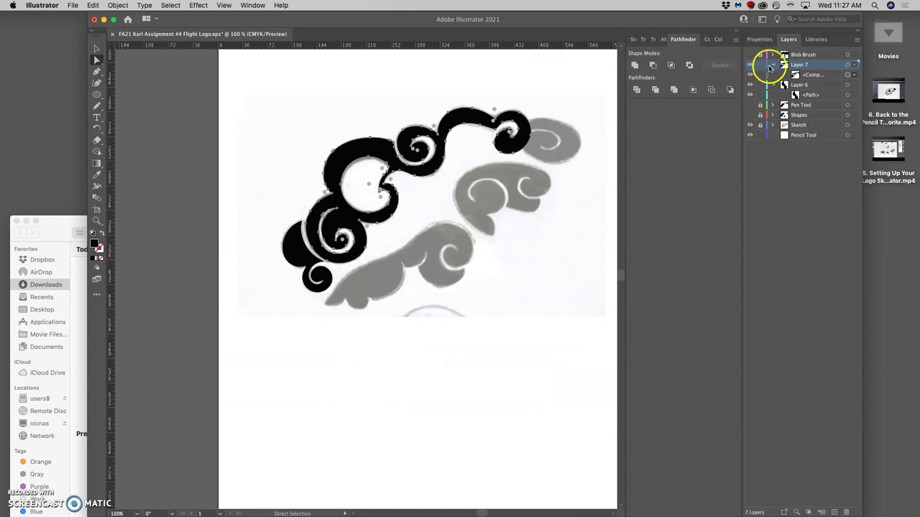
pyautogui.click(773, 64)
pyautogui.click(773, 75)
pyautogui.click(761, 65)
pyautogui.press('v')
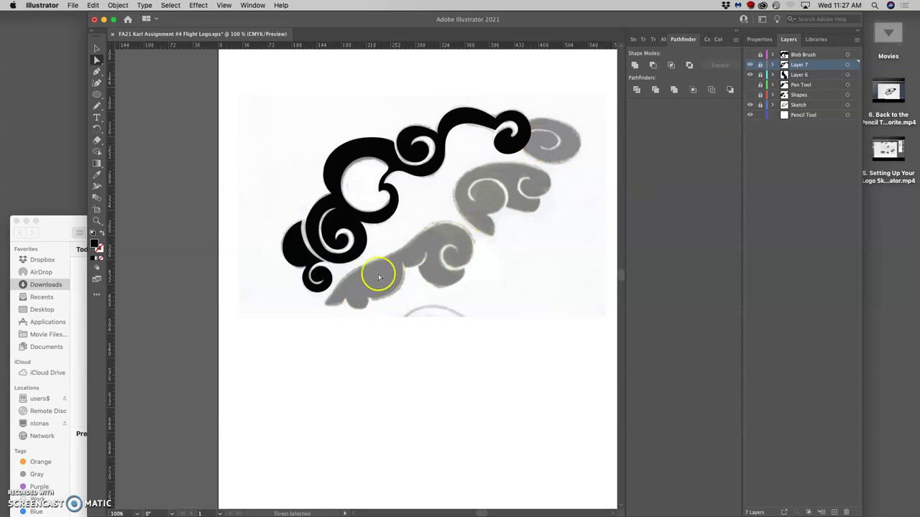
# Zoom in on the lower grey wing and try tracing its edge with the Pencil
pyautogui.scroll(3, 397, 258)
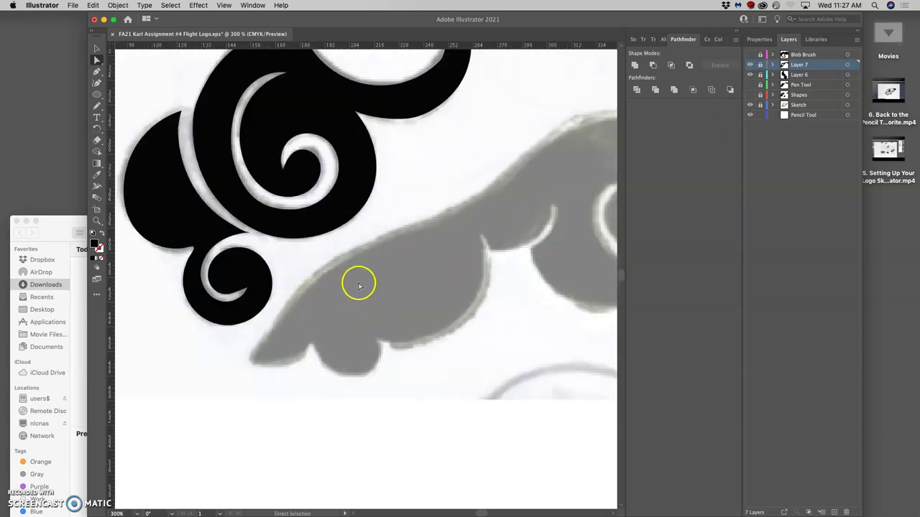
pyautogui.moveTo(270, 218); pyautogui.dragTo(280, 266)
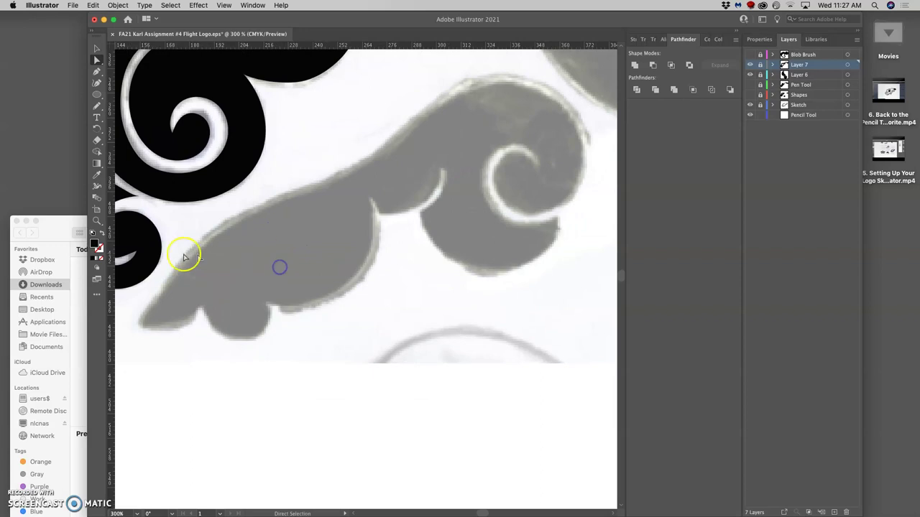
pyautogui.click(97, 106)
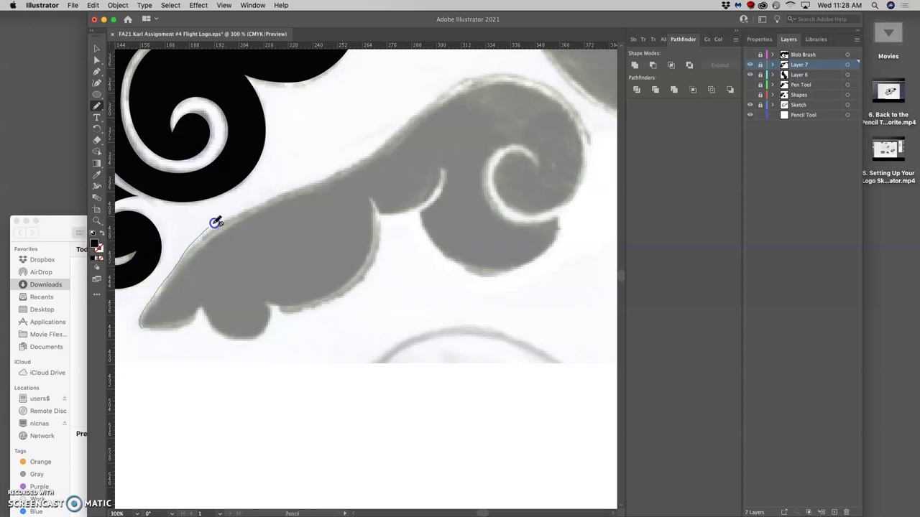
pyautogui.moveTo(334, 165); pyautogui.dragTo(454, 77)
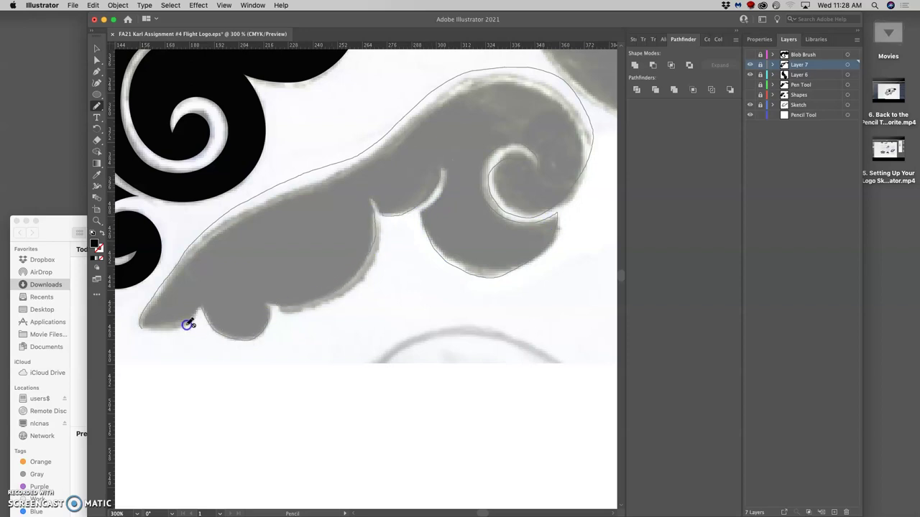
pyautogui.moveTo(144, 329); pyautogui.dragTo(144, 325)
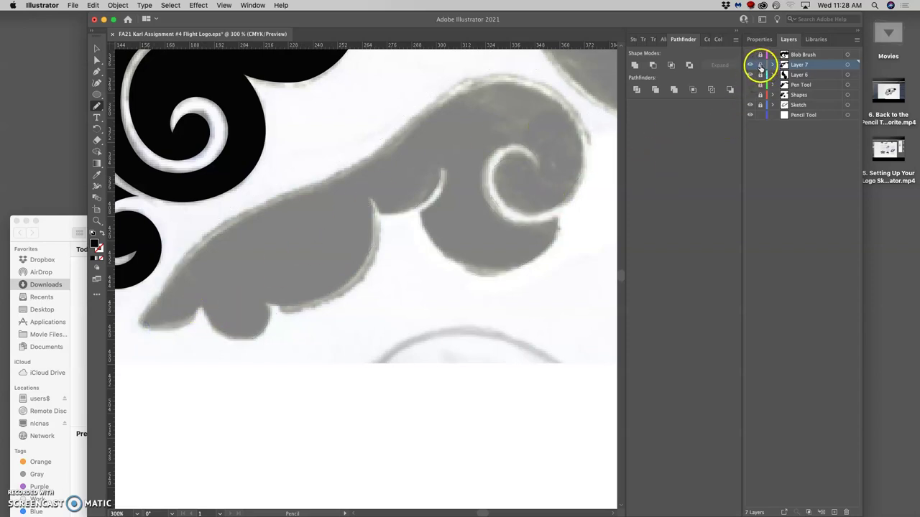
# Add Layer 8 and trace a closed Pencil outline around the whole lower wing
pyautogui.click(833, 511)
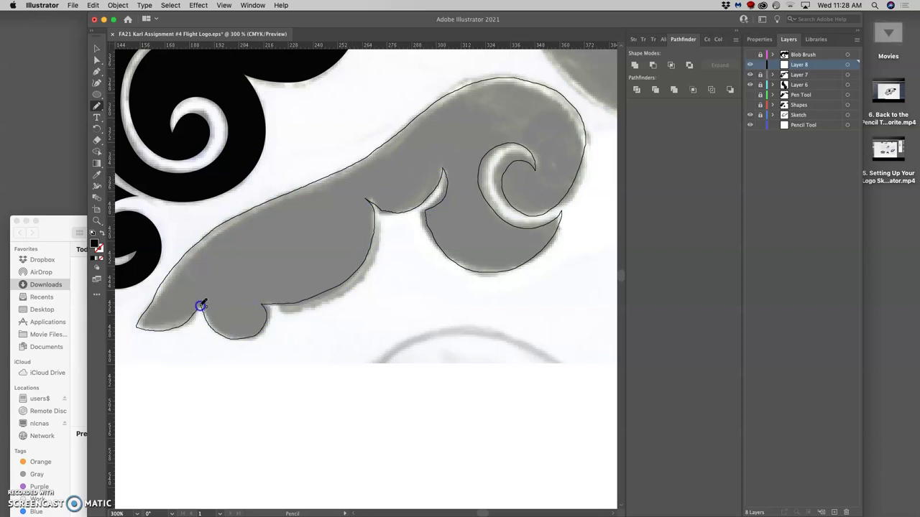
pyautogui.moveTo(198, 309); pyautogui.dragTo(199, 308)
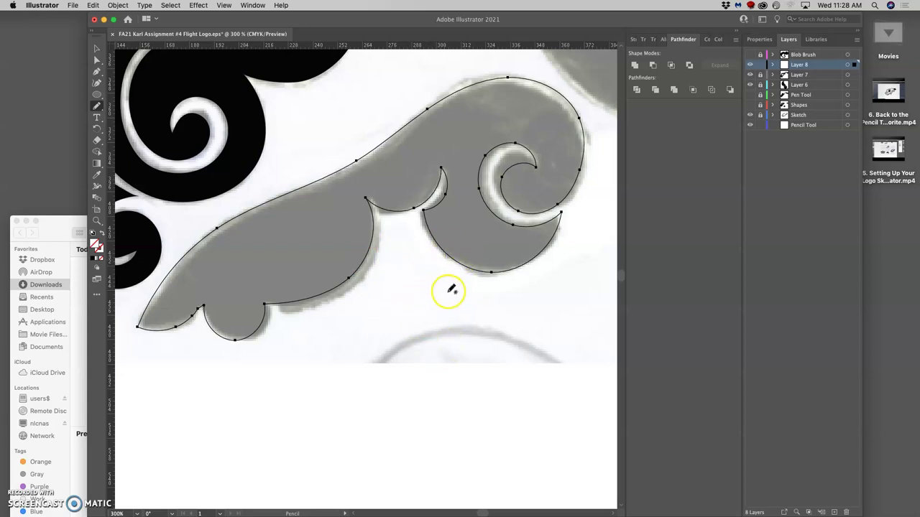
# Set the wing outline to a black stroke with no fill
pyautogui.press('a')
pyautogui.click(101, 243)
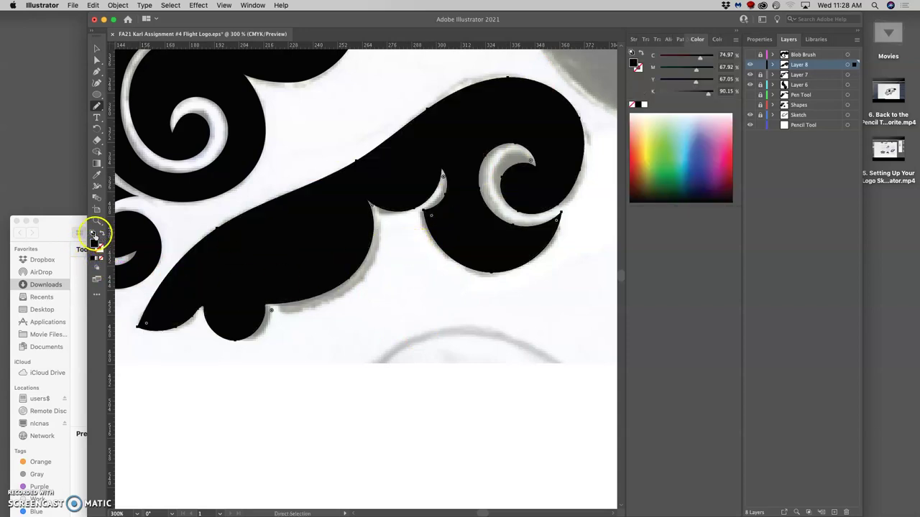
pyautogui.click(105, 234)
# Redraw the edge by the lower-right lobe and nudge the outline onto the sketch
pyautogui.press('n')
pyautogui.moveTo(424, 223); pyautogui.dragTo(370, 208)
pyautogui.click(97, 49)
pyautogui.press('Right')
pyautogui.press('Right')
pyautogui.press('Right')
pyautogui.press('Down')
pyautogui.press('Left')
pyautogui.press('Left')
pyautogui.press('Up')
pyautogui.press('Down')
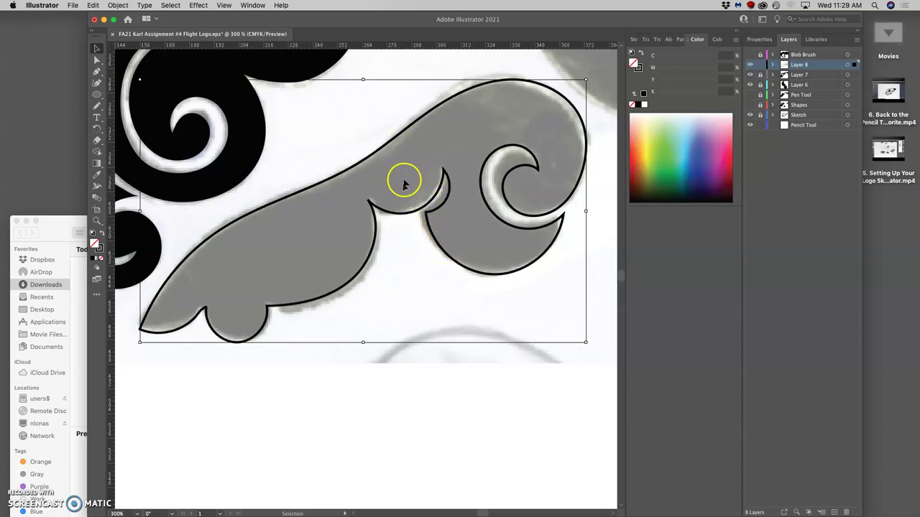
# Reshape the outline's inner edge near the upper bump and below the notch
pyautogui.click(96, 106)
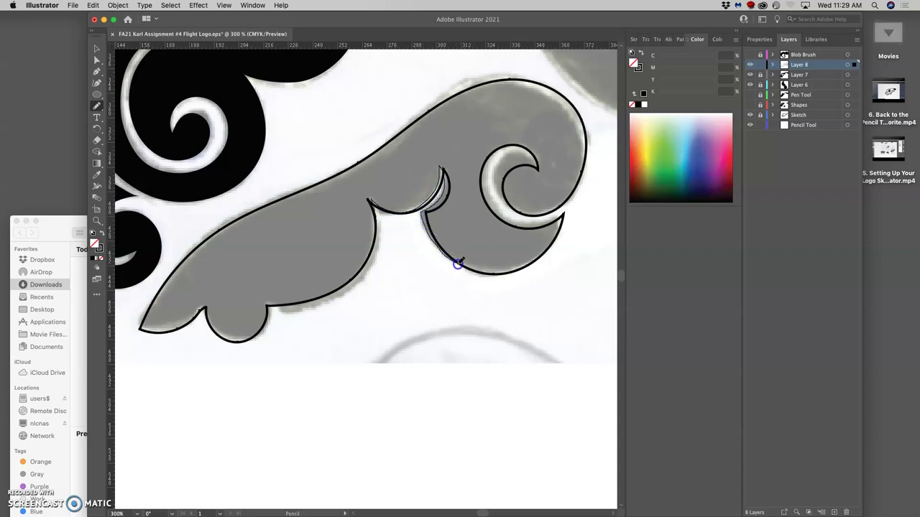
pyautogui.moveTo(461, 266); pyautogui.dragTo(462, 264)
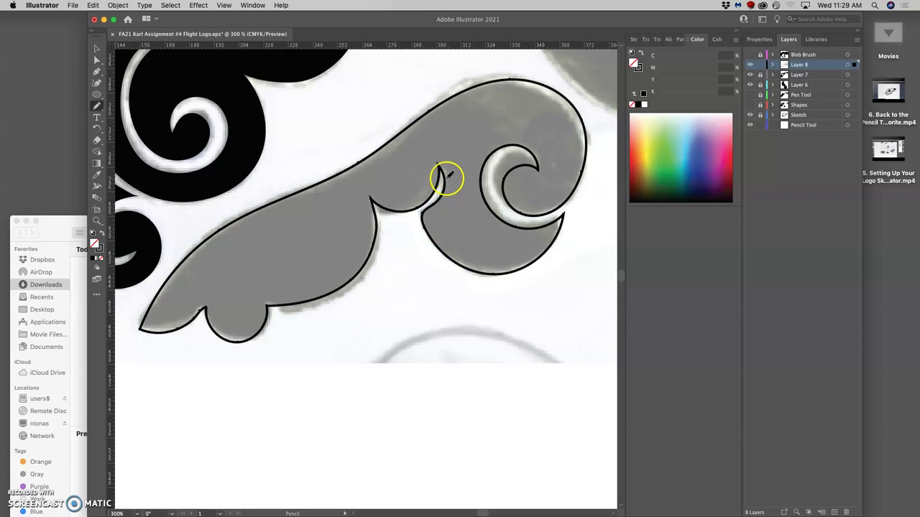
pyautogui.moveTo(447, 183); pyautogui.dragTo(435, 205)
pyautogui.moveTo(429, 237)
pyautogui.mouseDown()
pyautogui.moveTo(436, 204)
pyautogui.moveTo(420, 210)
pyautogui.moveTo(436, 247)
pyautogui.moveTo(427, 212)
pyautogui.moveTo(435, 204)
pyautogui.moveTo(426, 235)
pyautogui.moveTo(446, 248)
pyautogui.moveTo(443, 191)
pyautogui.mouseUp()
# Redraw the notch's edge, bottom curve and lower contour to follow the sketch
pyautogui.moveTo(438, 247)
pyautogui.mouseDown()
pyautogui.moveTo(440, 274)
pyautogui.moveTo(278, 307)
pyautogui.moveTo(262, 329)
pyautogui.moveTo(219, 342)
pyautogui.moveTo(205, 308)
pyautogui.moveTo(216, 307)
pyautogui.moveTo(176, 329)
pyautogui.mouseUp()
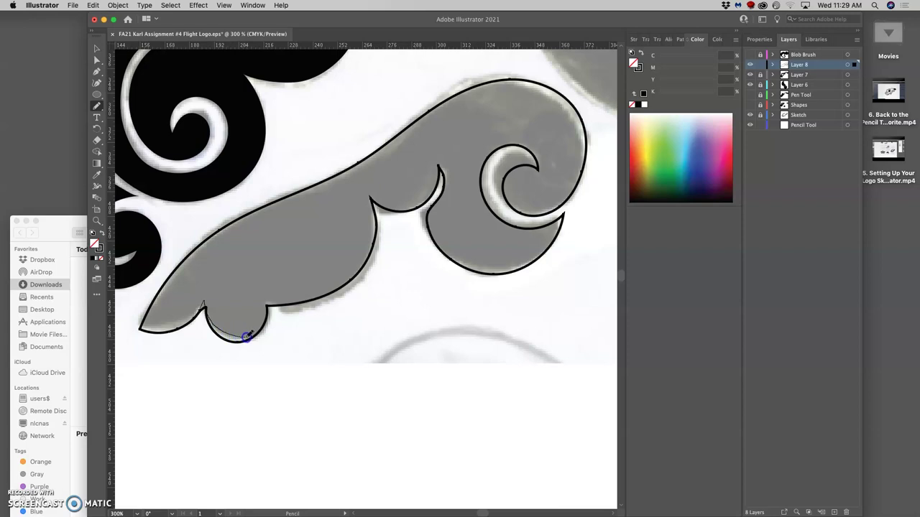
pyautogui.moveTo(262, 326); pyautogui.dragTo(263, 324)
pyautogui.moveTo(314, 300); pyautogui.dragTo(364, 277)
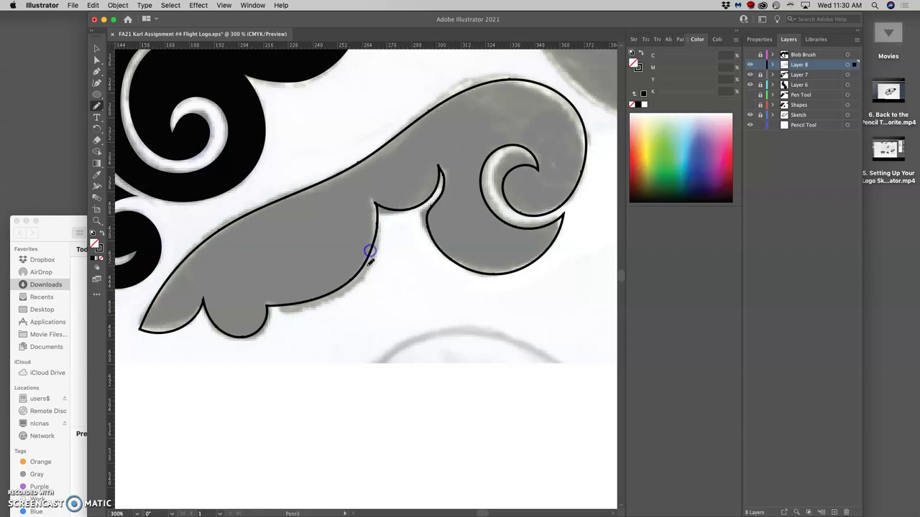
pyautogui.moveTo(377, 207)
pyautogui.mouseDown()
pyautogui.moveTo(391, 219)
pyautogui.moveTo(325, 296)
pyautogui.mouseUp()
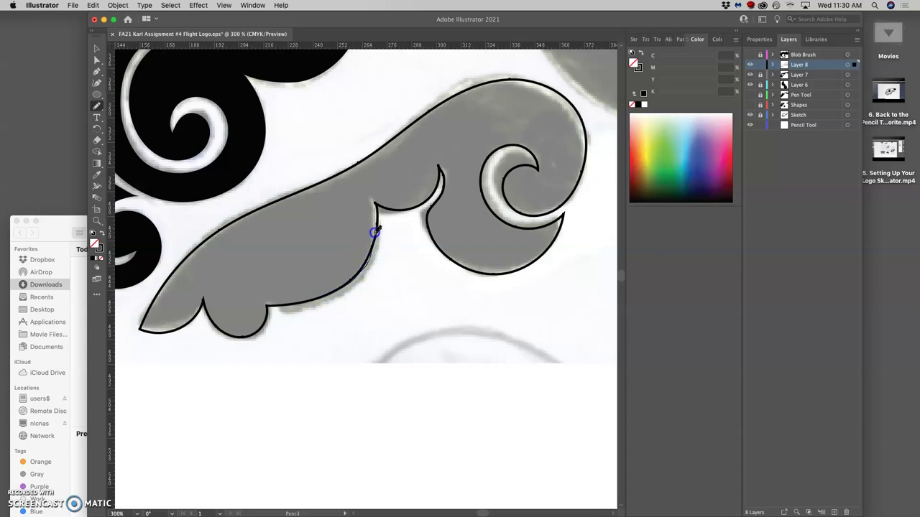